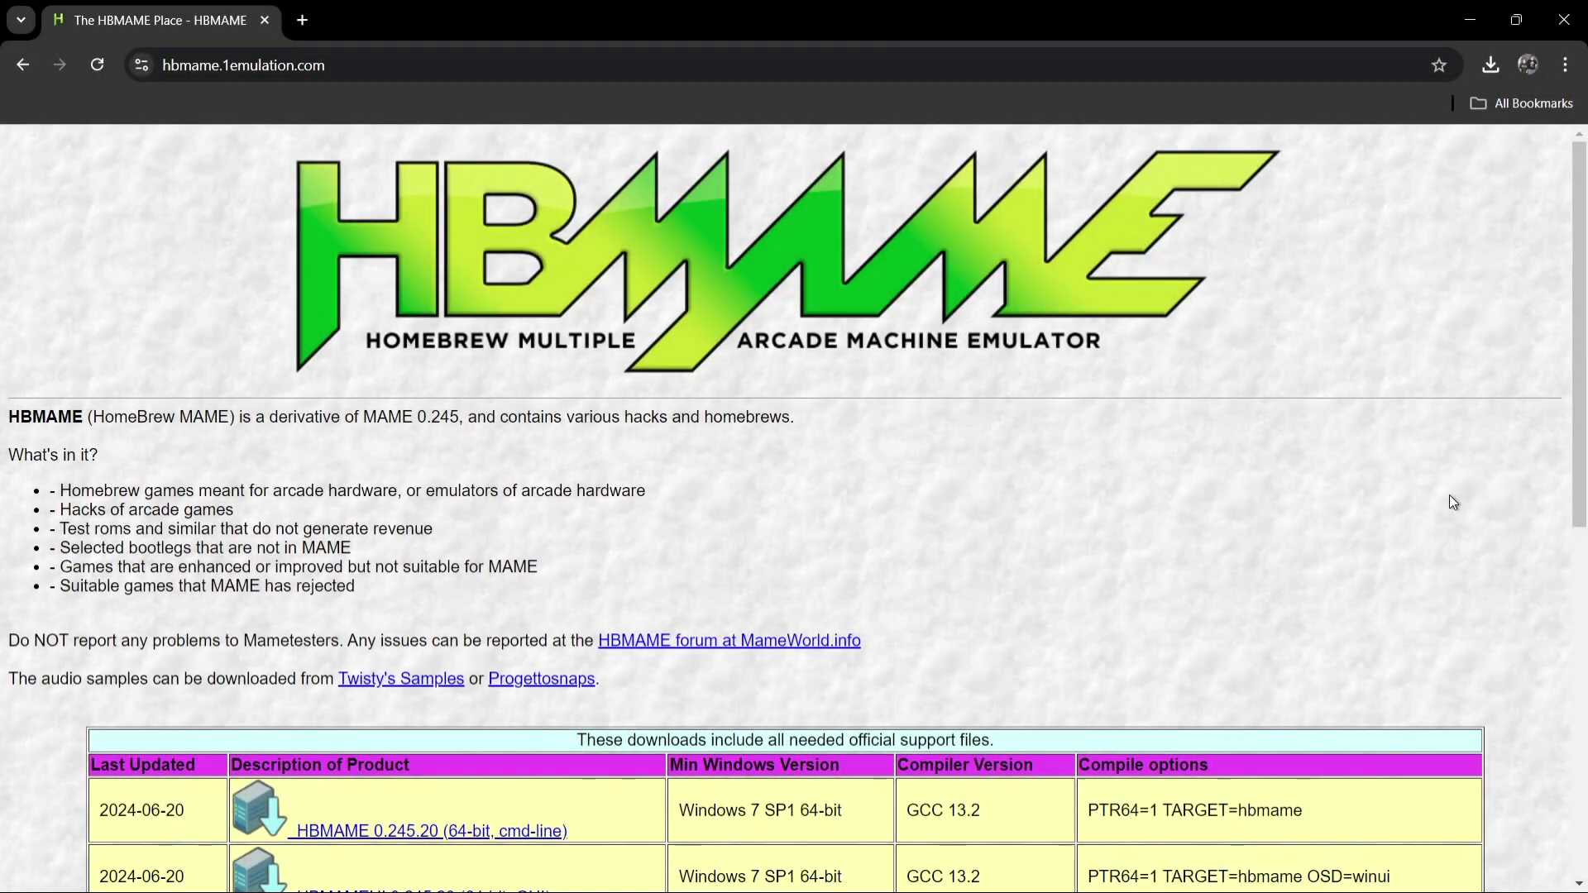
pyautogui.moveTo(1581, 243); pyautogui.dragTo(1584, 383)
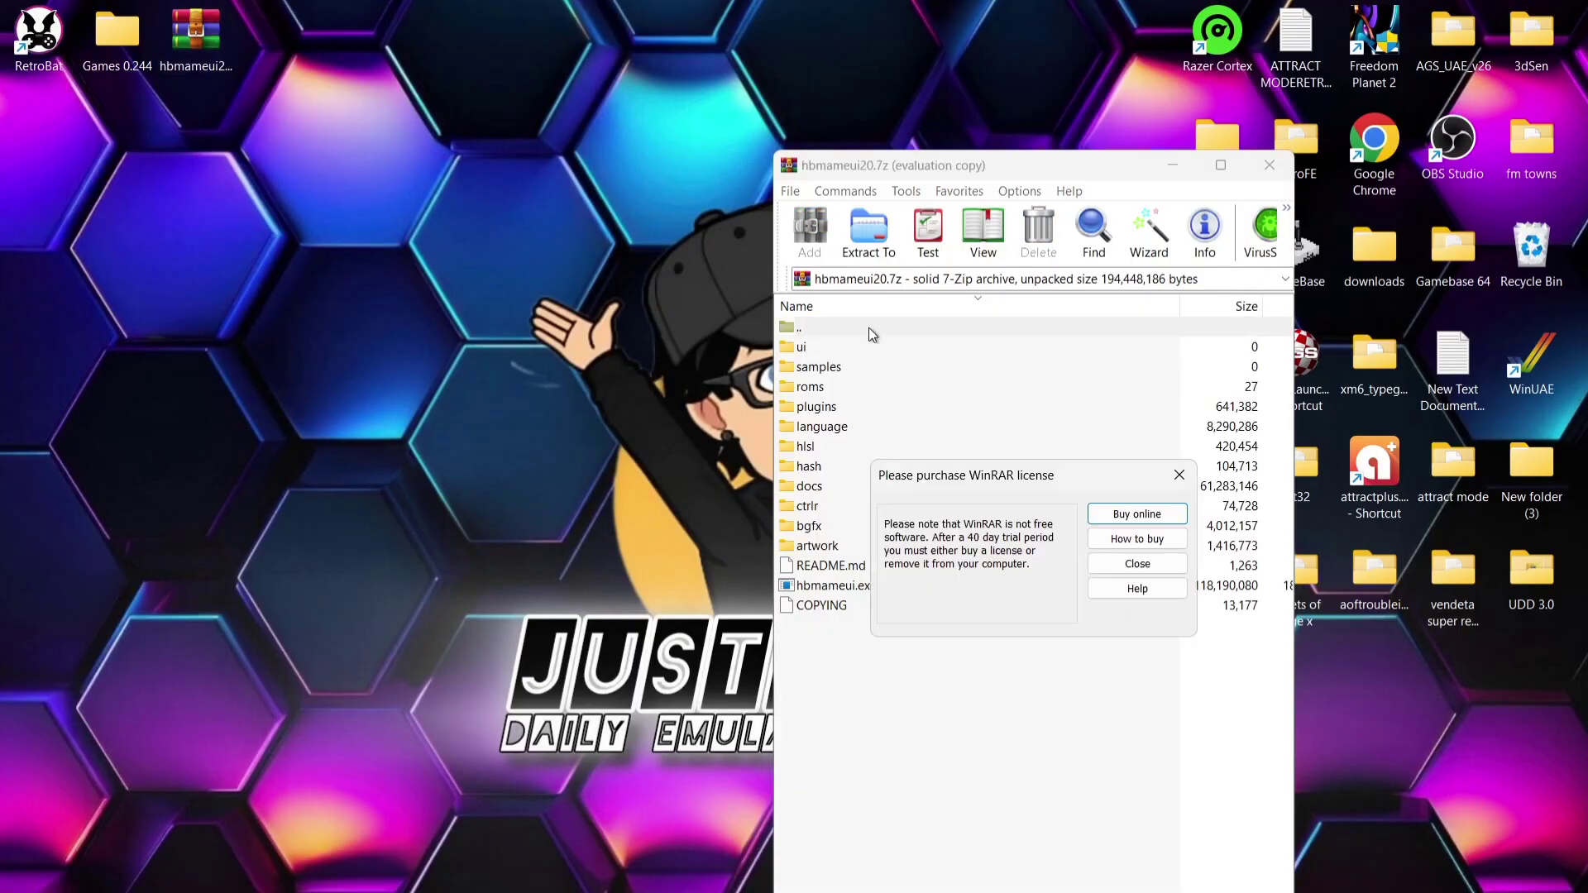
# - Create a desktop folder named hb and extract the full contents of hbmameui20.7z into it
pyautogui.click(1138, 563)
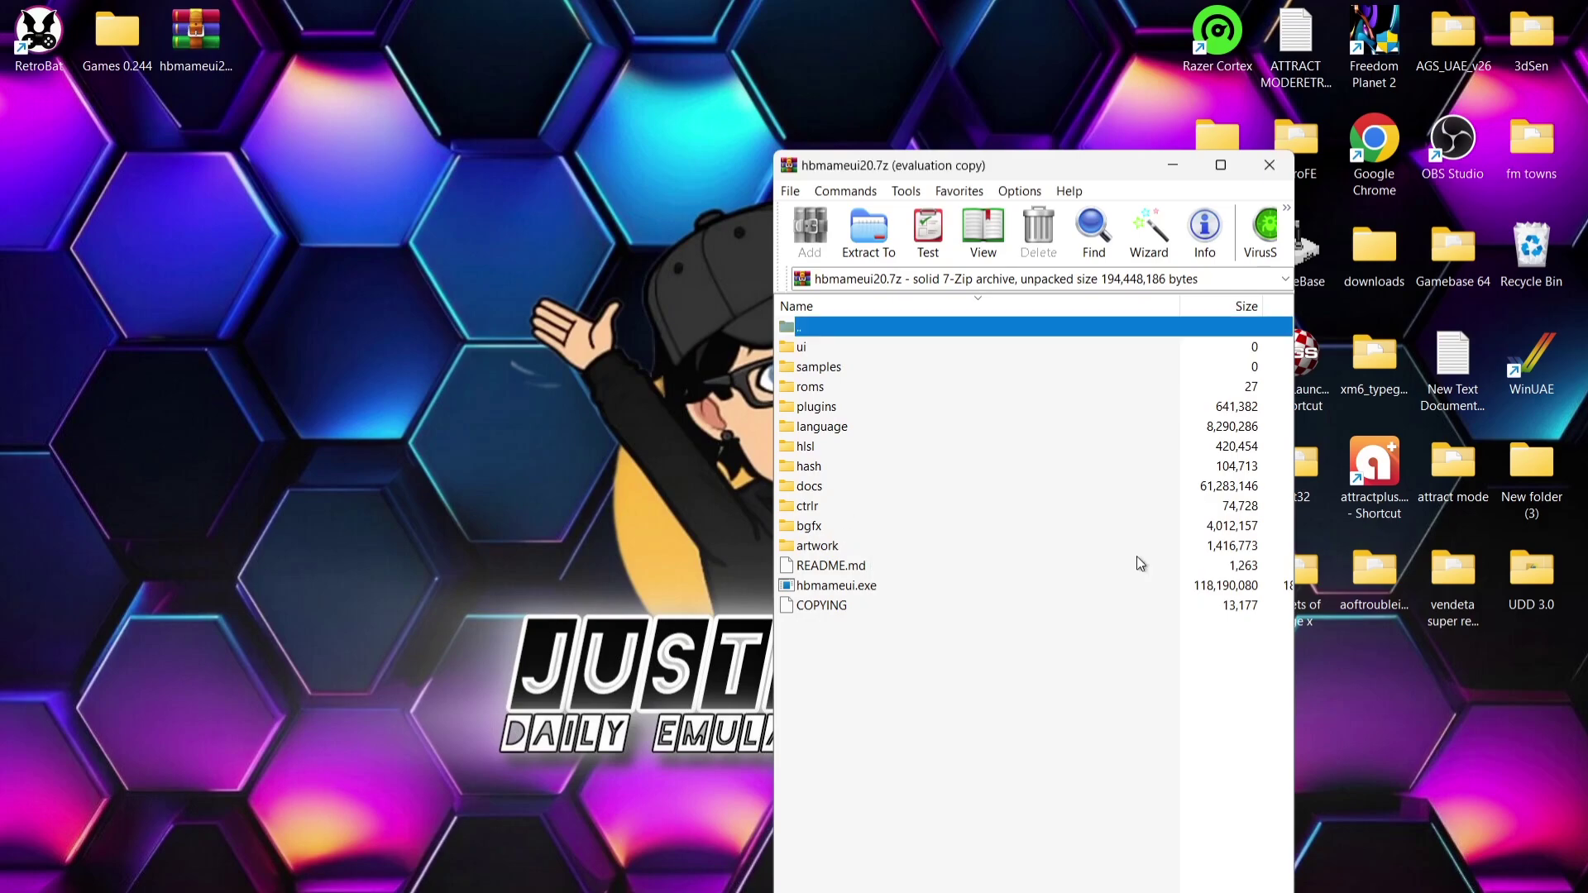
pyautogui.rightClick(457, 432)
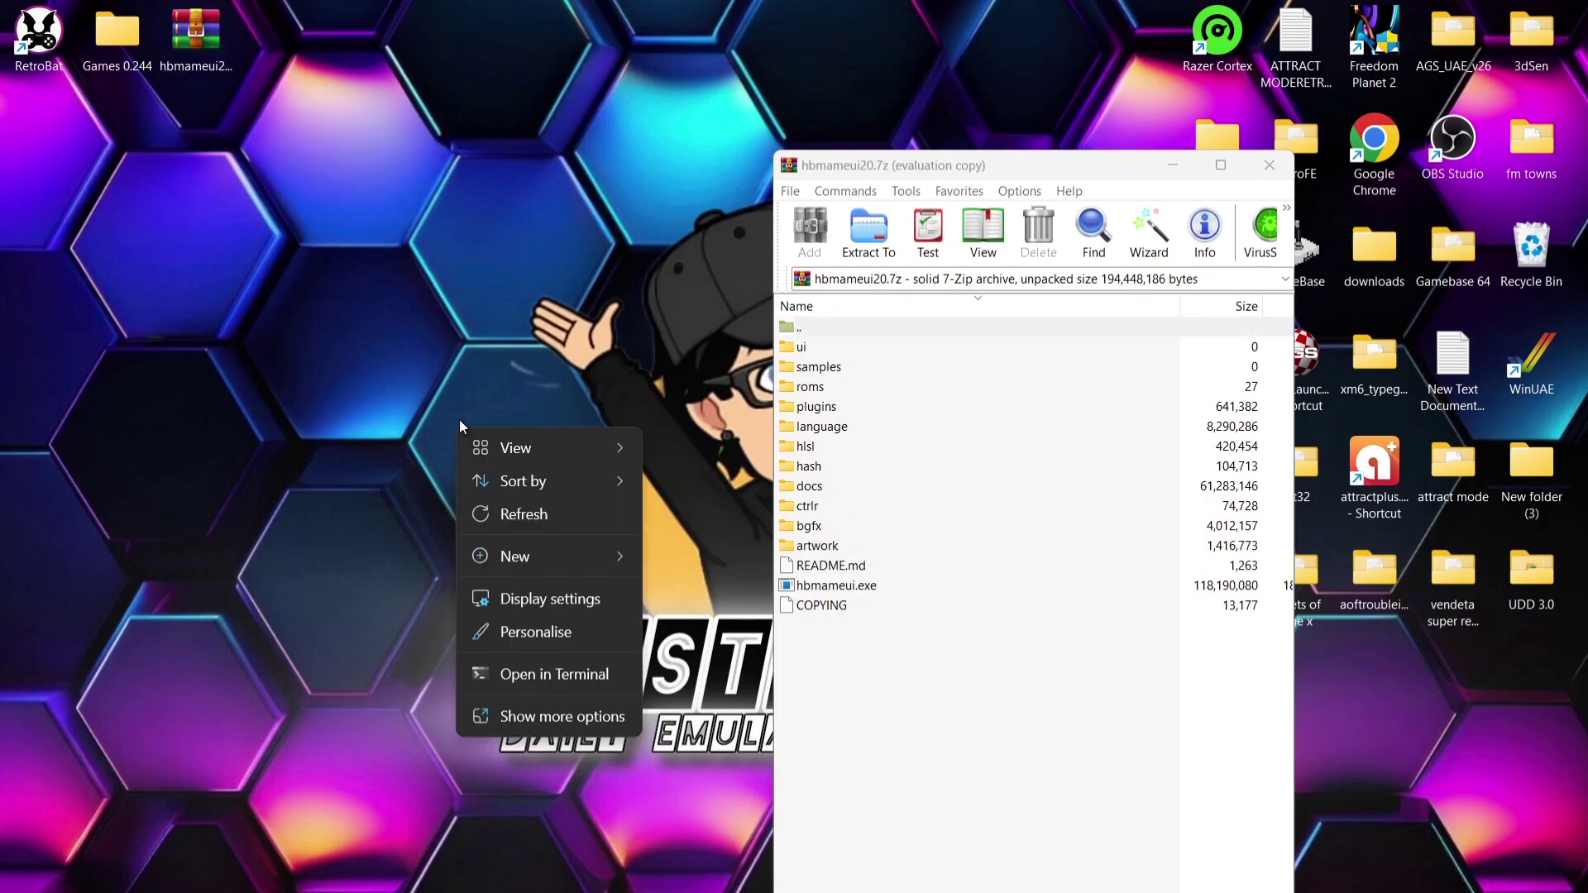
pyautogui.moveTo(524, 557)
pyautogui.click(708, 558)
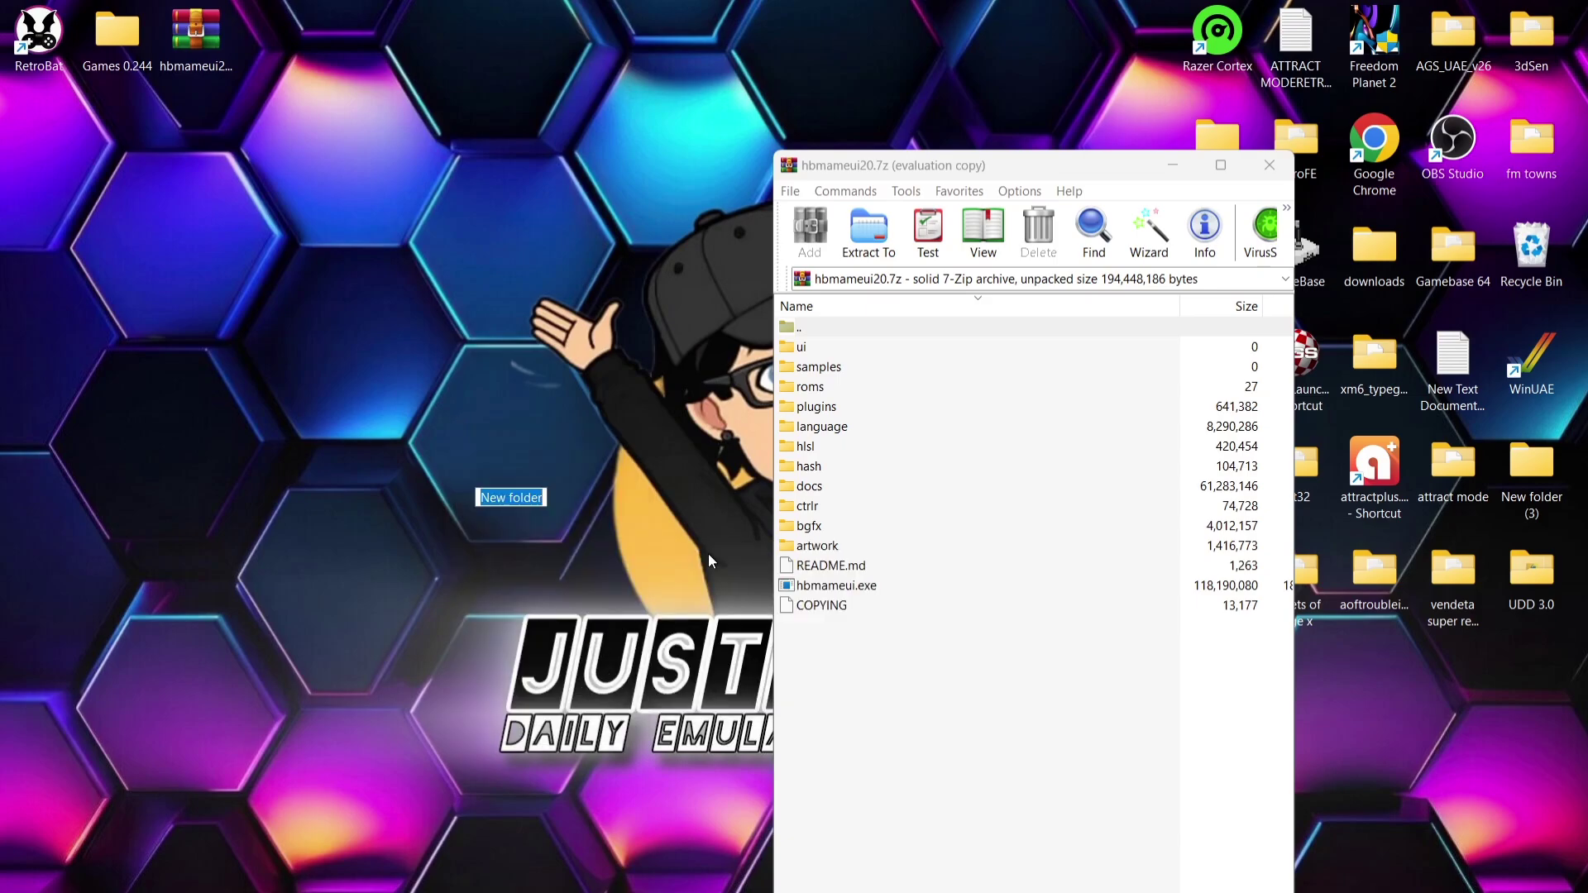
pyautogui.write('hb')
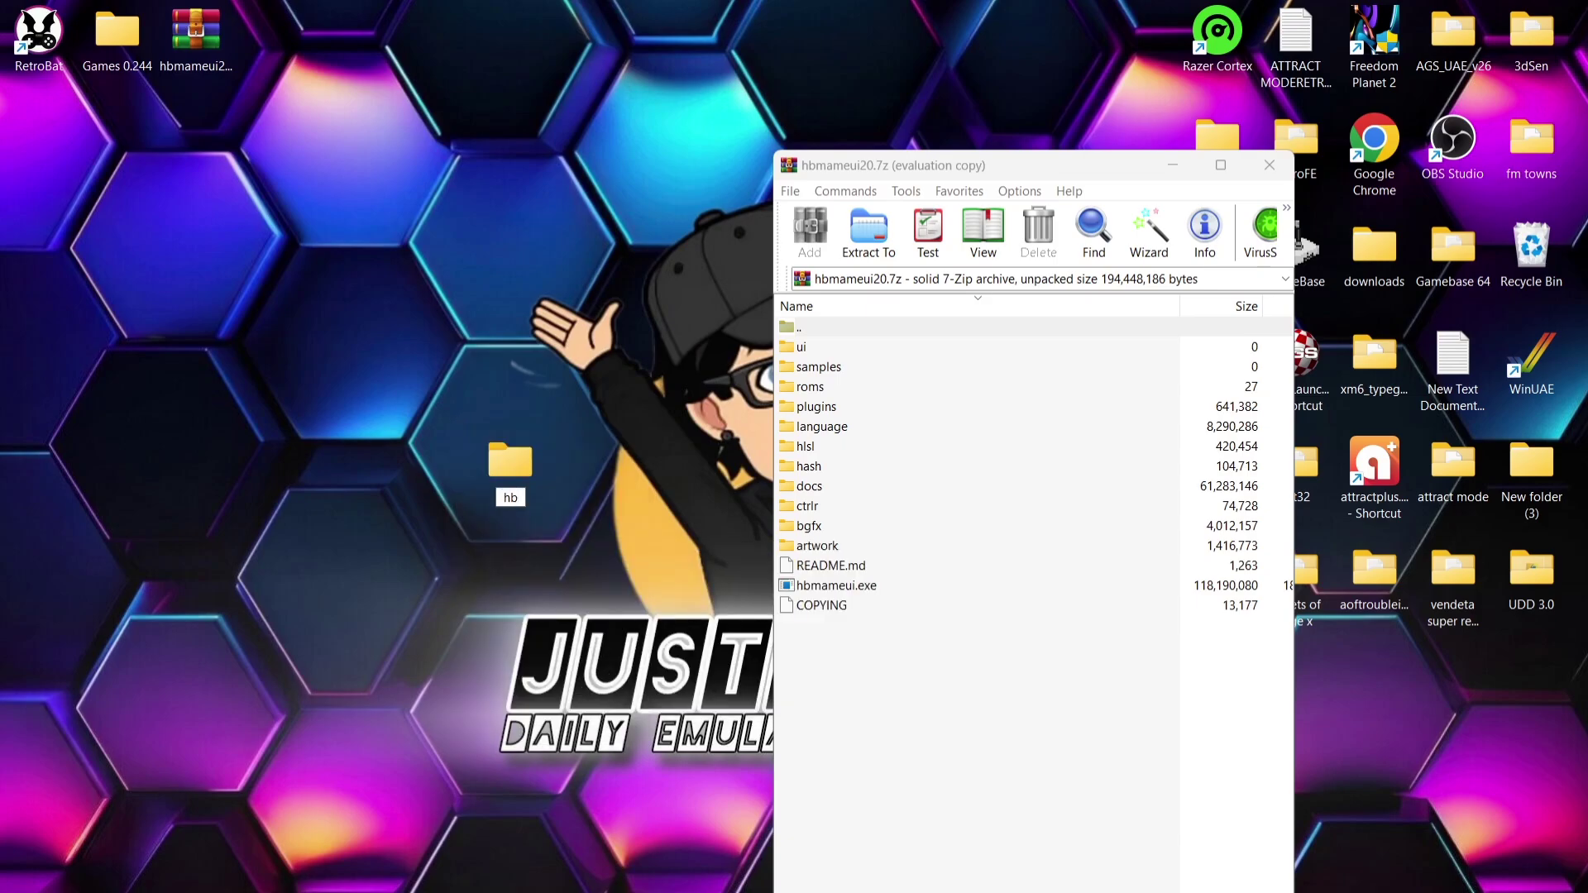
pyautogui.press('Return')
pyautogui.moveTo(912, 666); pyautogui.dragTo(500, 465)
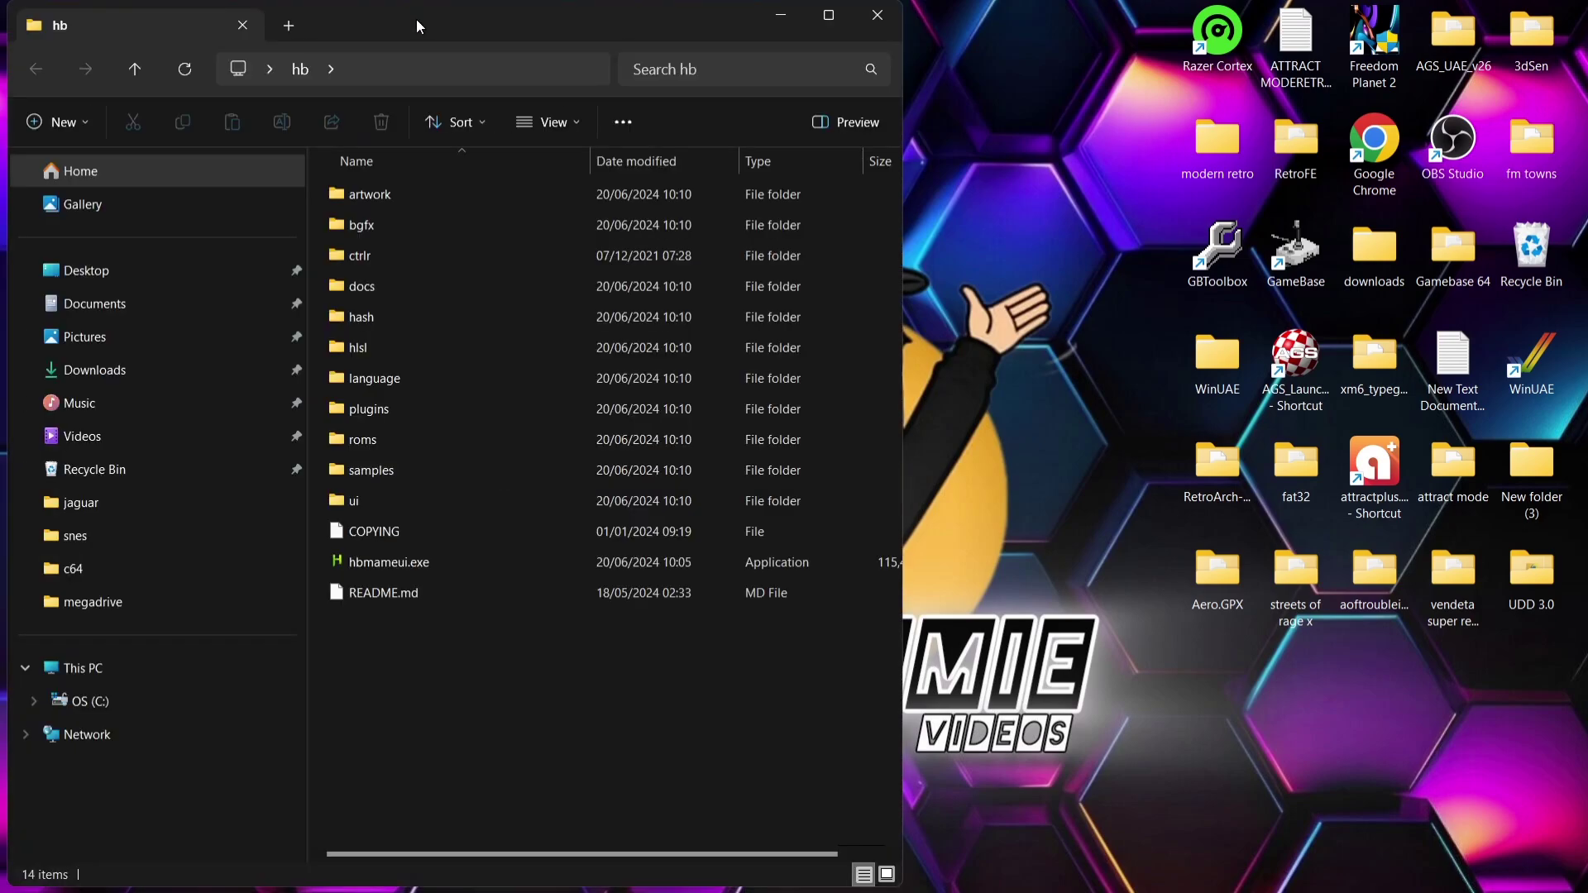
pyautogui.moveTo(768, 63); pyautogui.dragTo(995, 30)
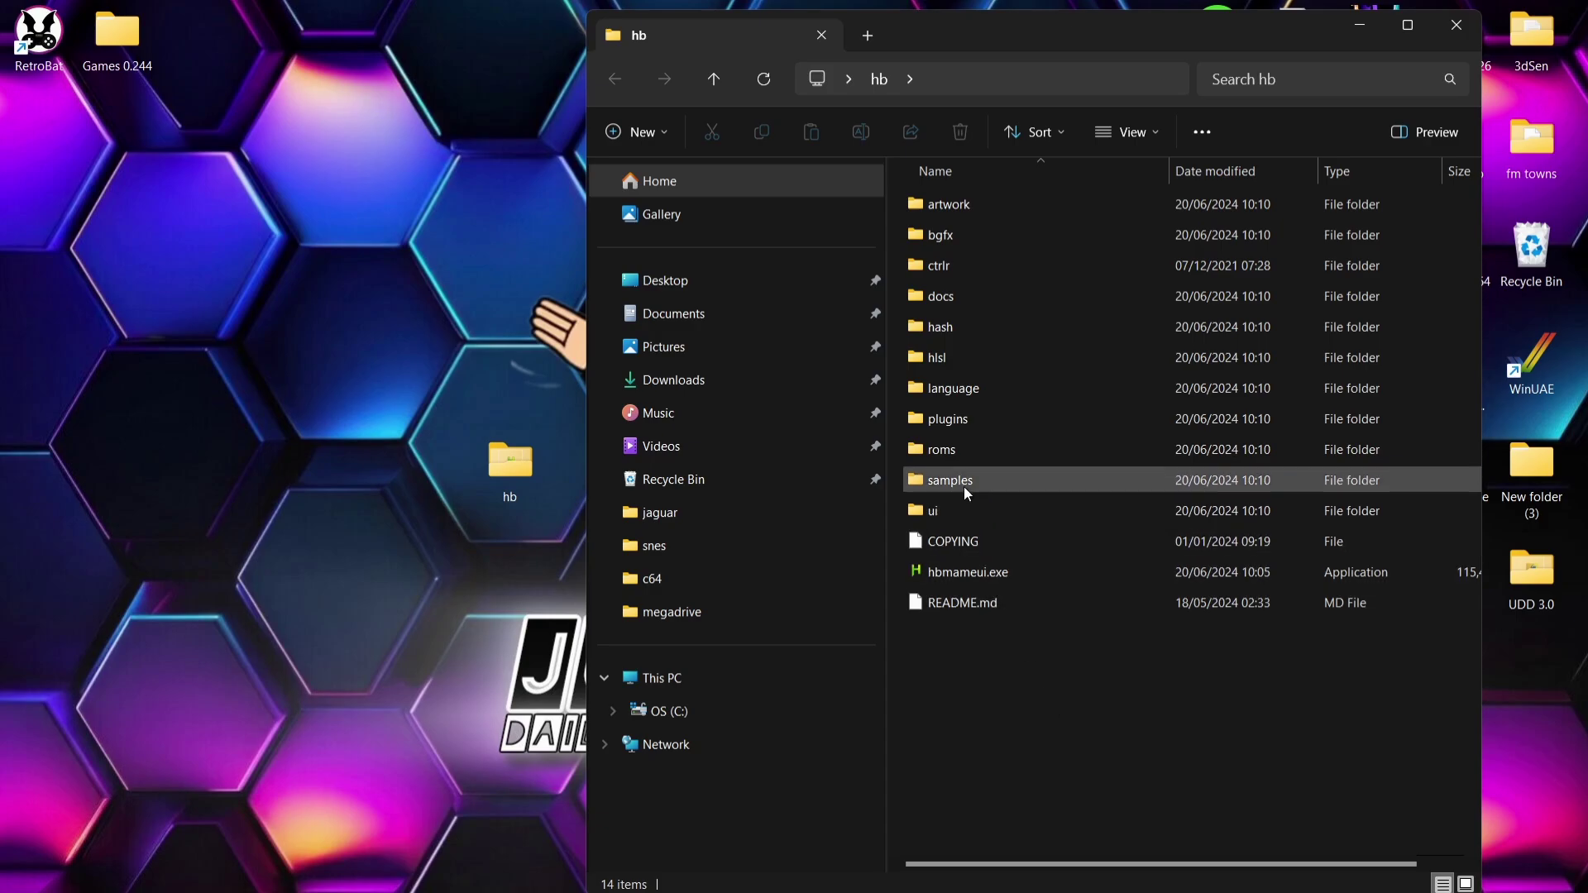
# - Copy all five game zip files from the Games 0.244 folder into the roms folder inside hb
pyautogui.click(962, 448)
pyautogui.doubleClick(963, 449)
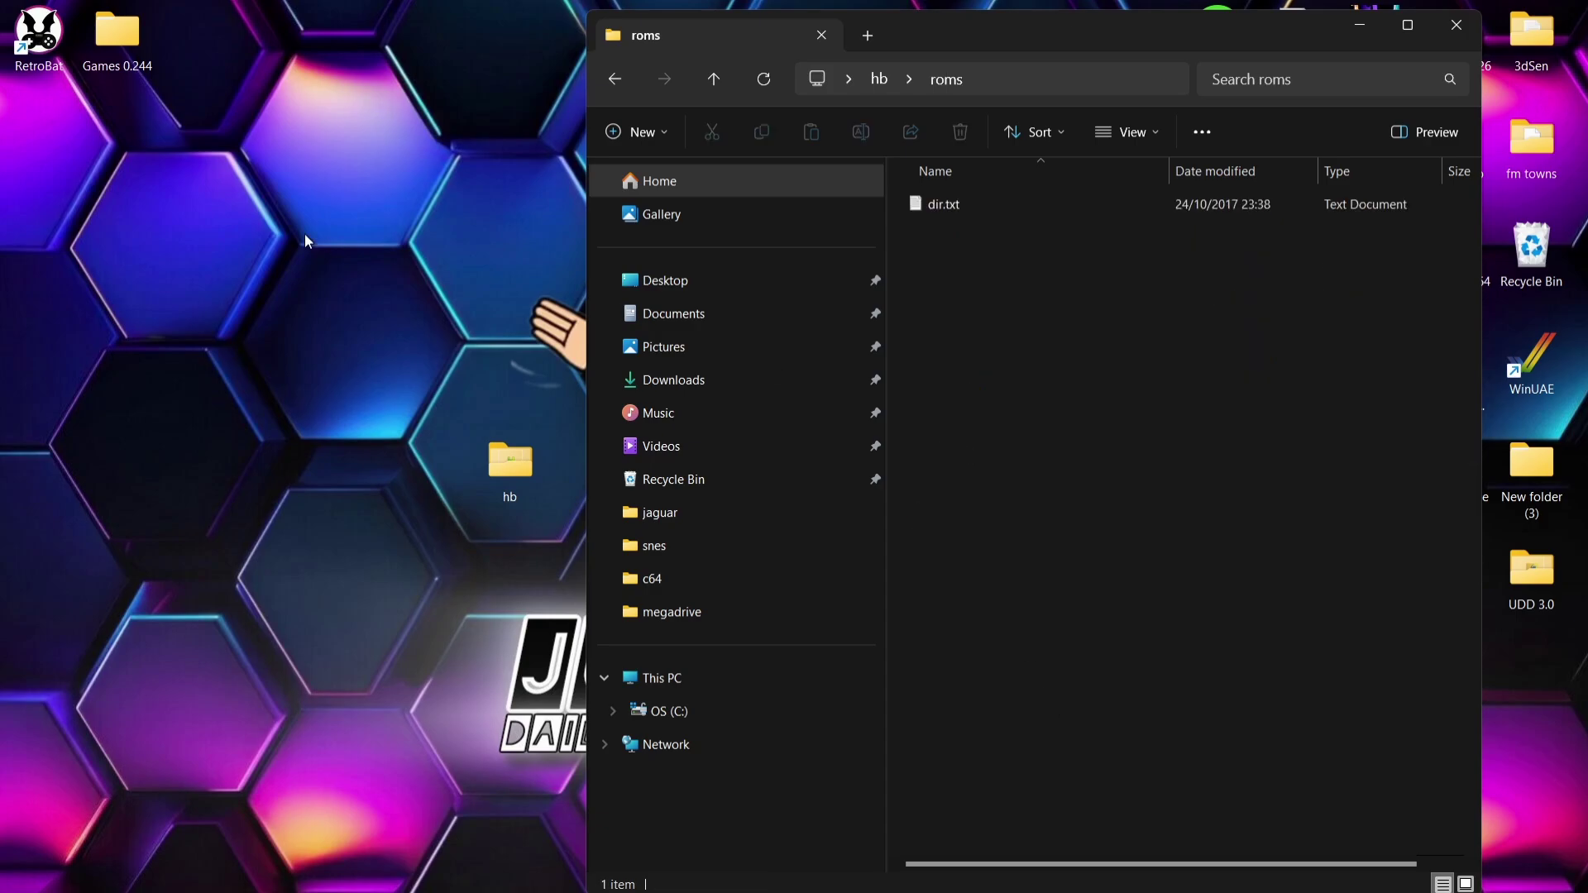
pyautogui.doubleClick(127, 43)
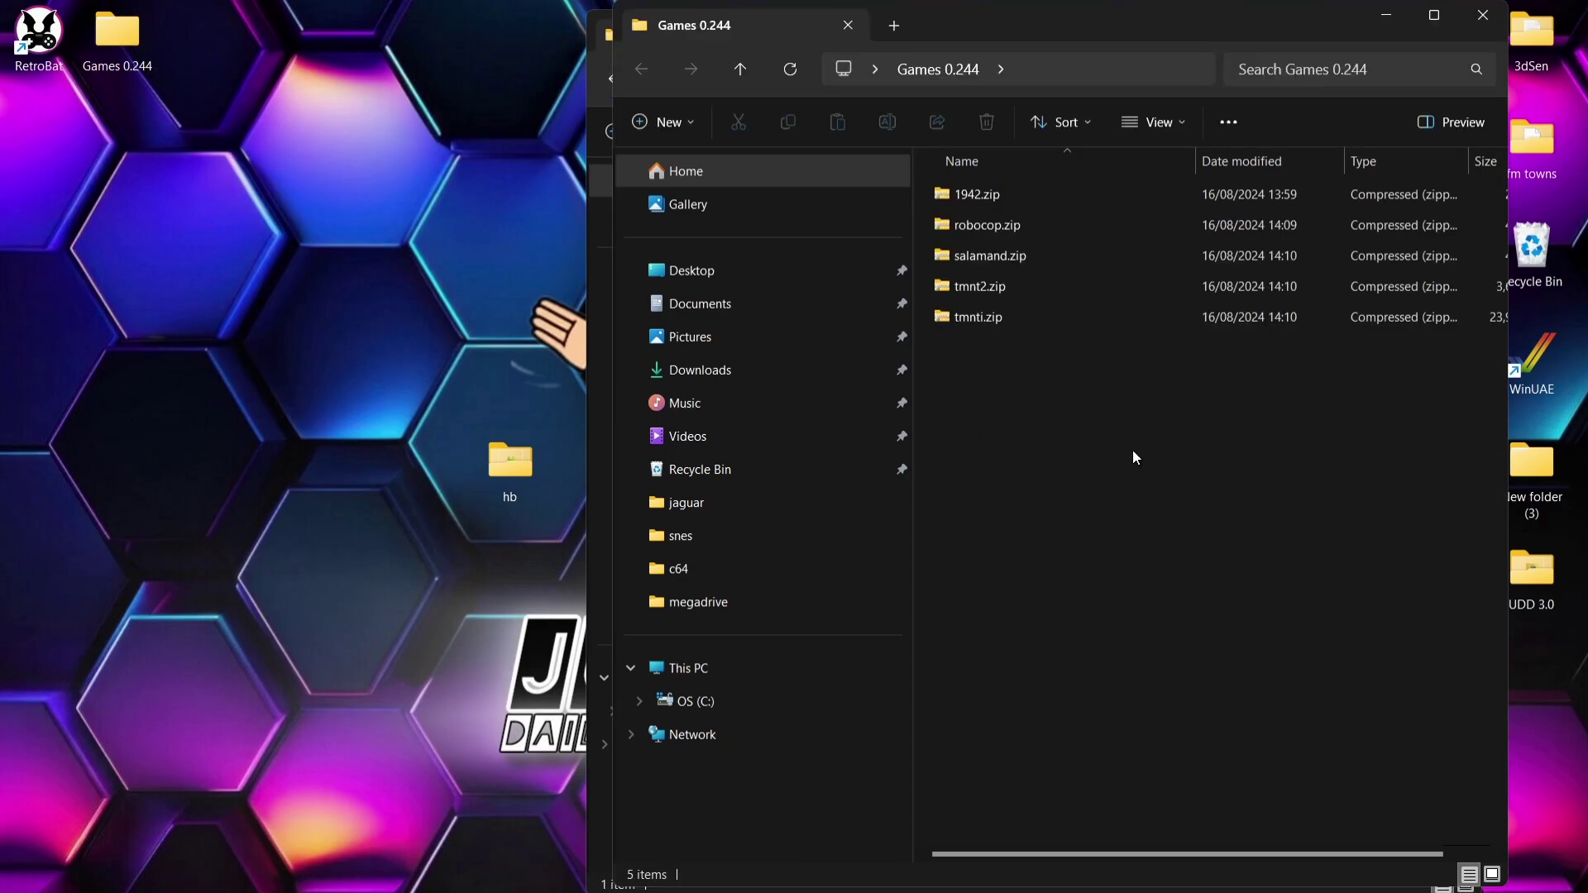
pyautogui.moveTo(1133, 452); pyautogui.dragTo(1065, 187)
pyautogui.moveTo(1014, 28); pyautogui.dragTo(416, 65)
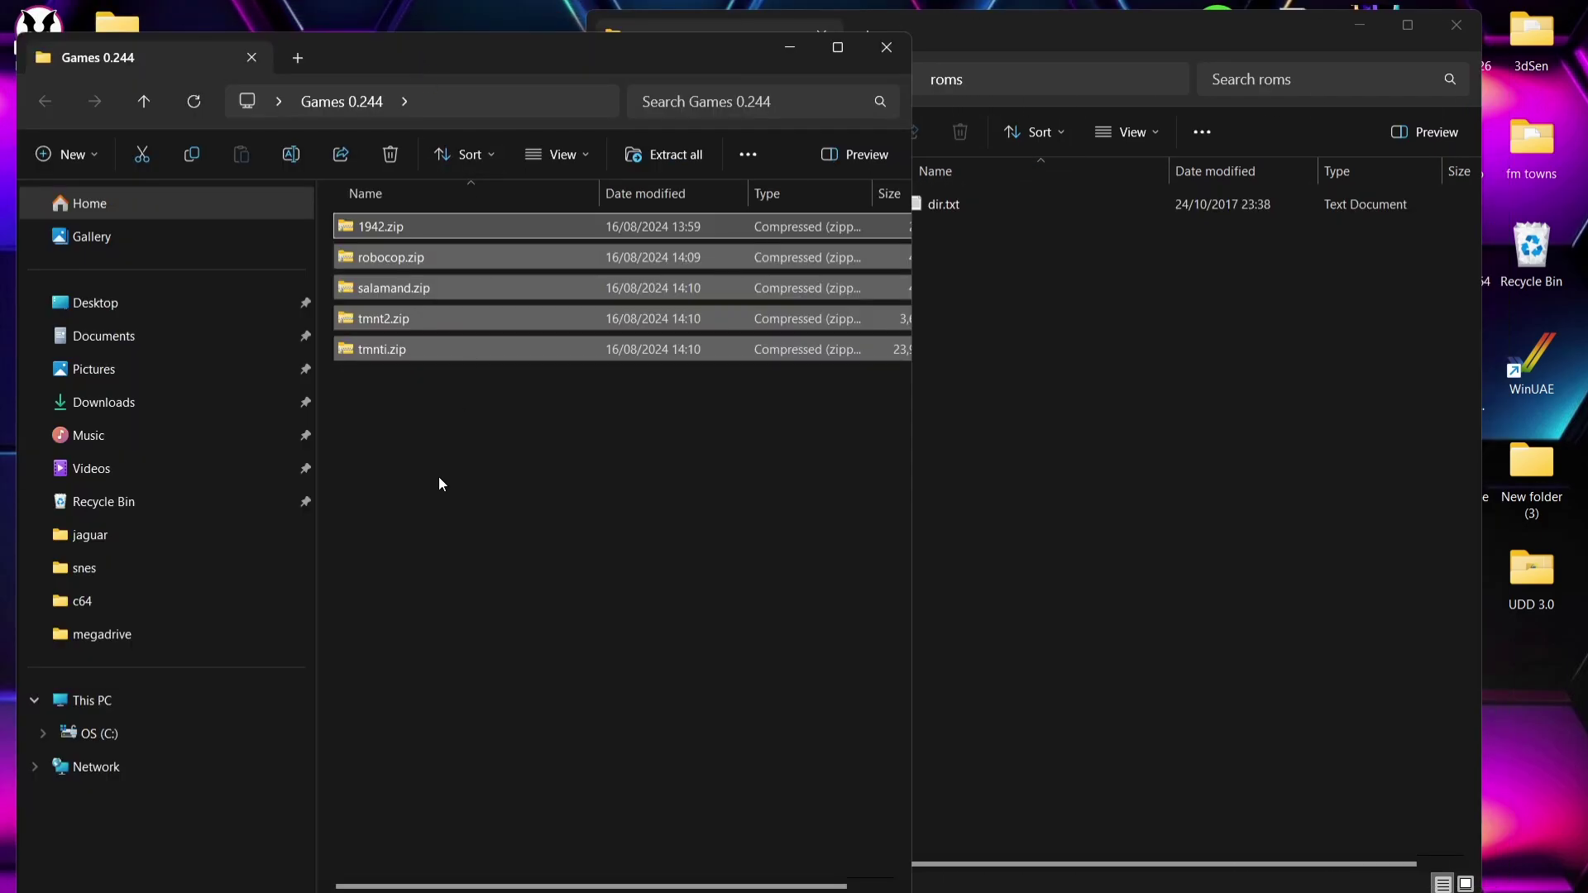
pyautogui.rightClick(374, 235)
pyautogui.click(437, 254)
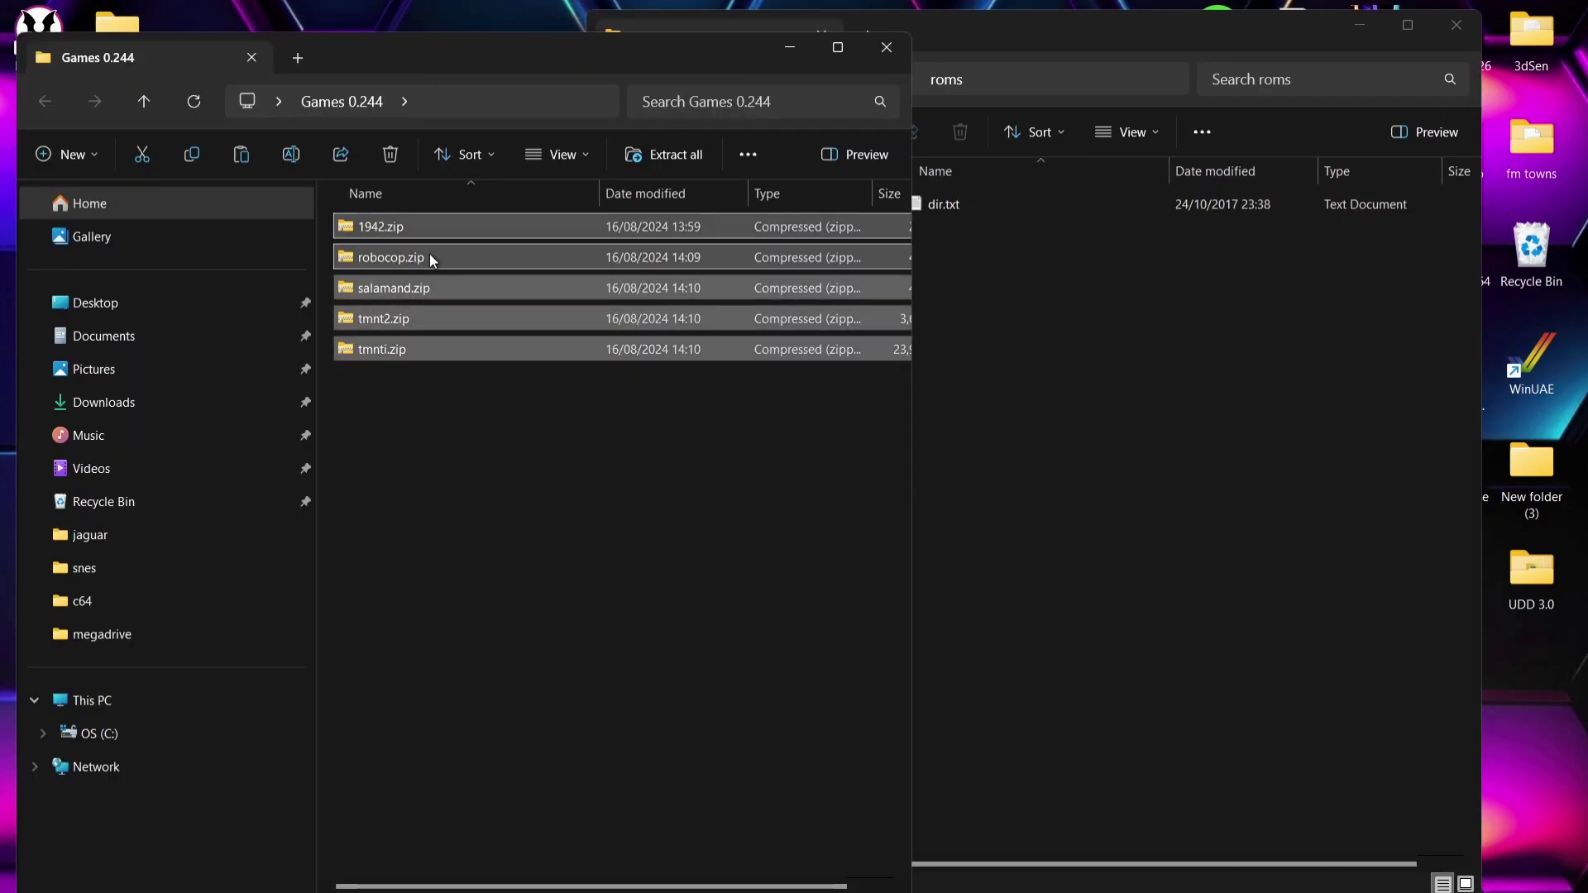
pyautogui.rightClick(1146, 409)
pyautogui.click(1168, 428)
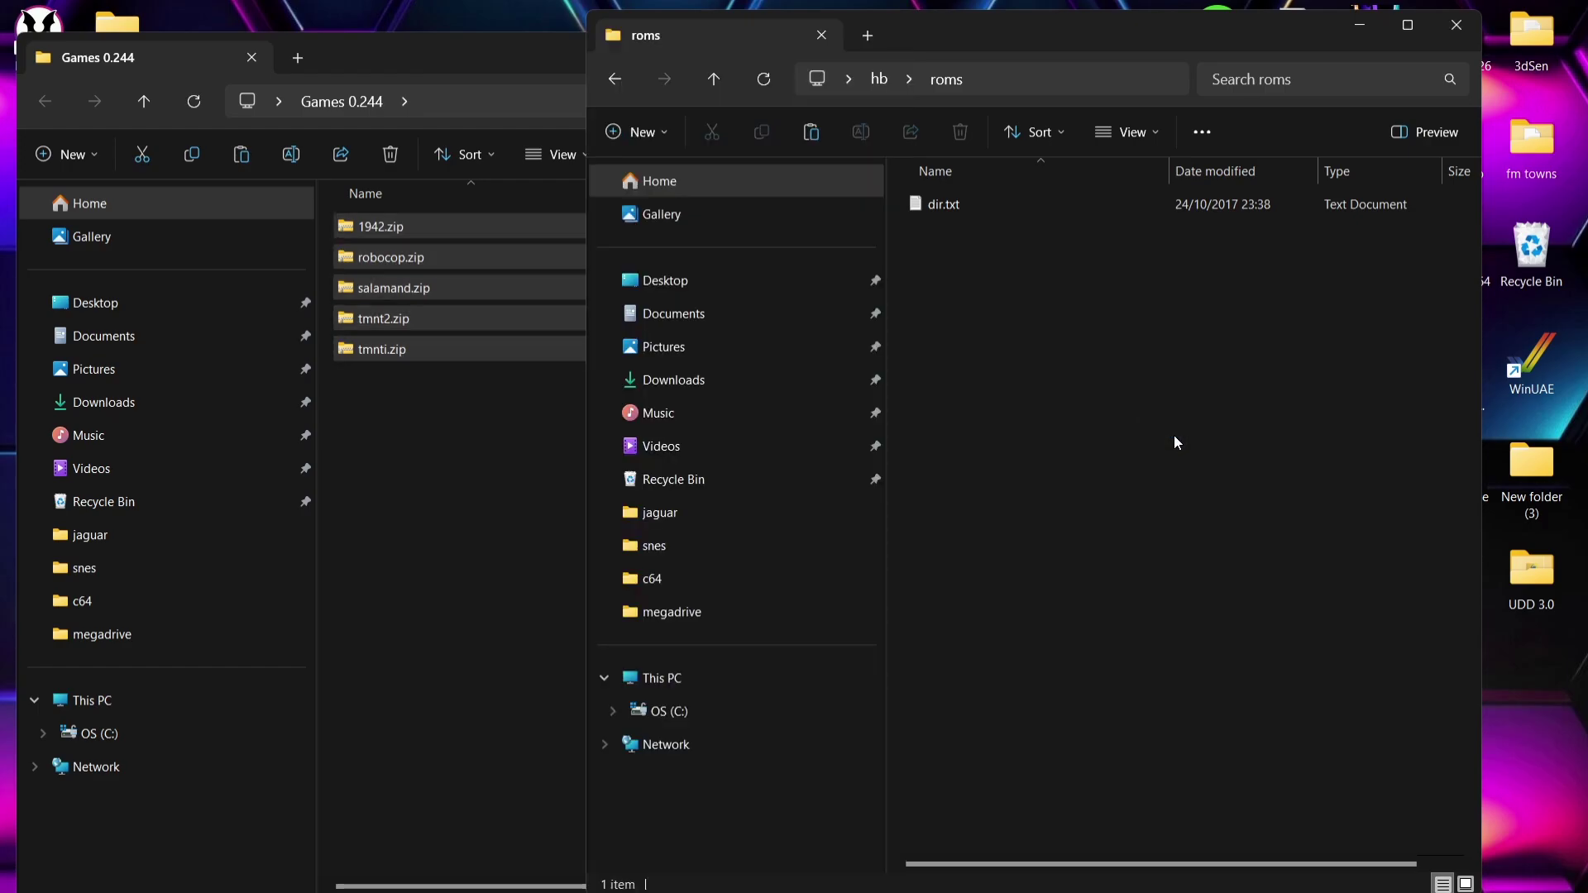
# - Launch hbmameui.exe from the hb folder and audit the existing game sets
pyautogui.click(614, 80)
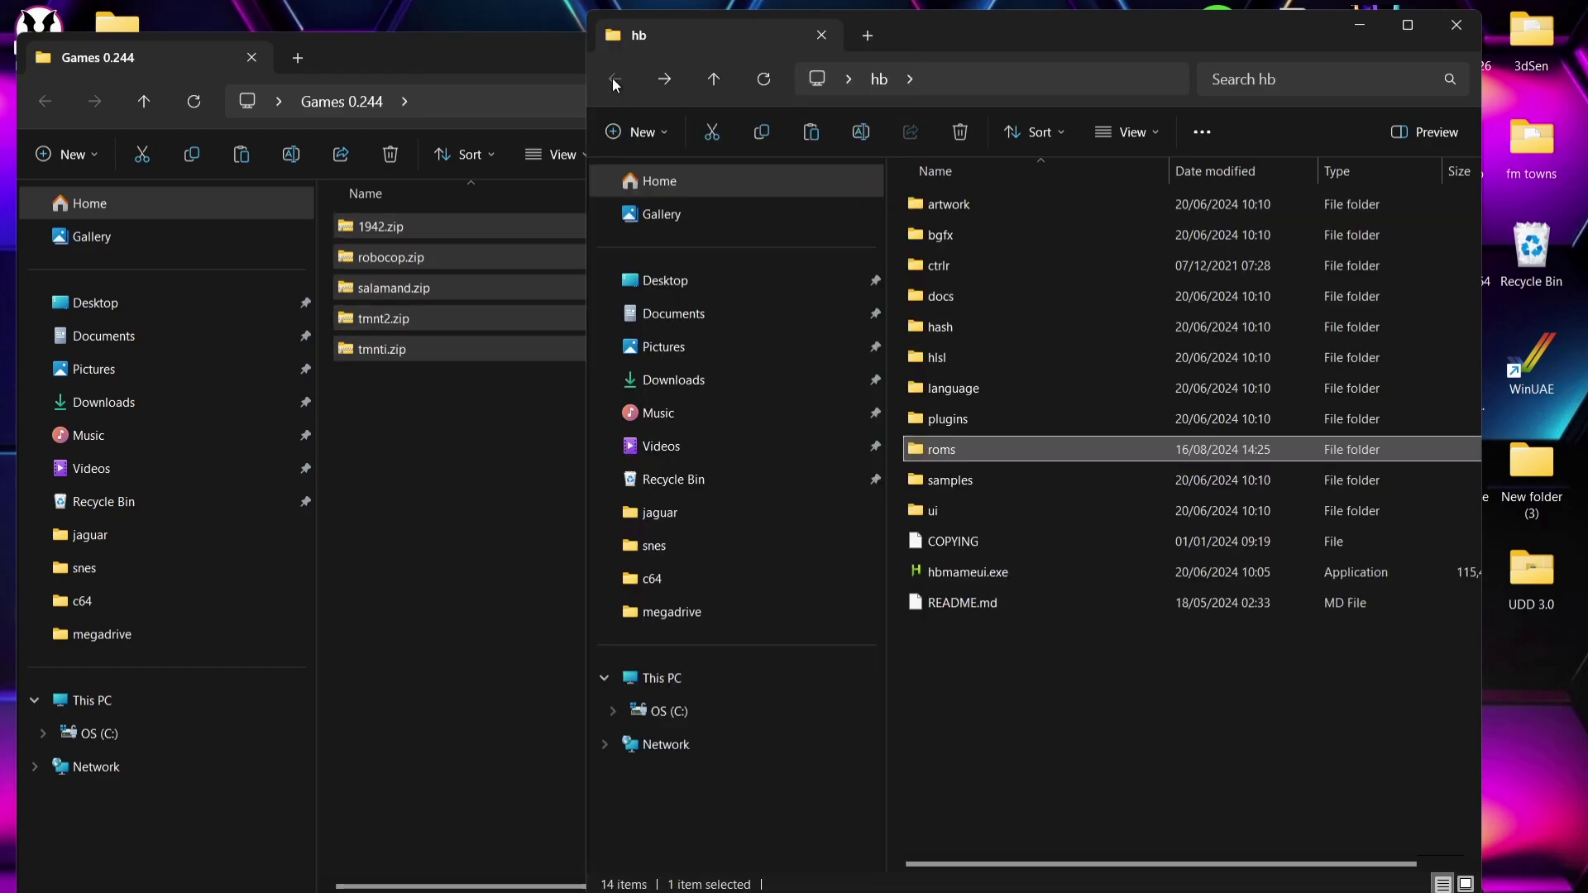
pyautogui.doubleClick(1049, 573)
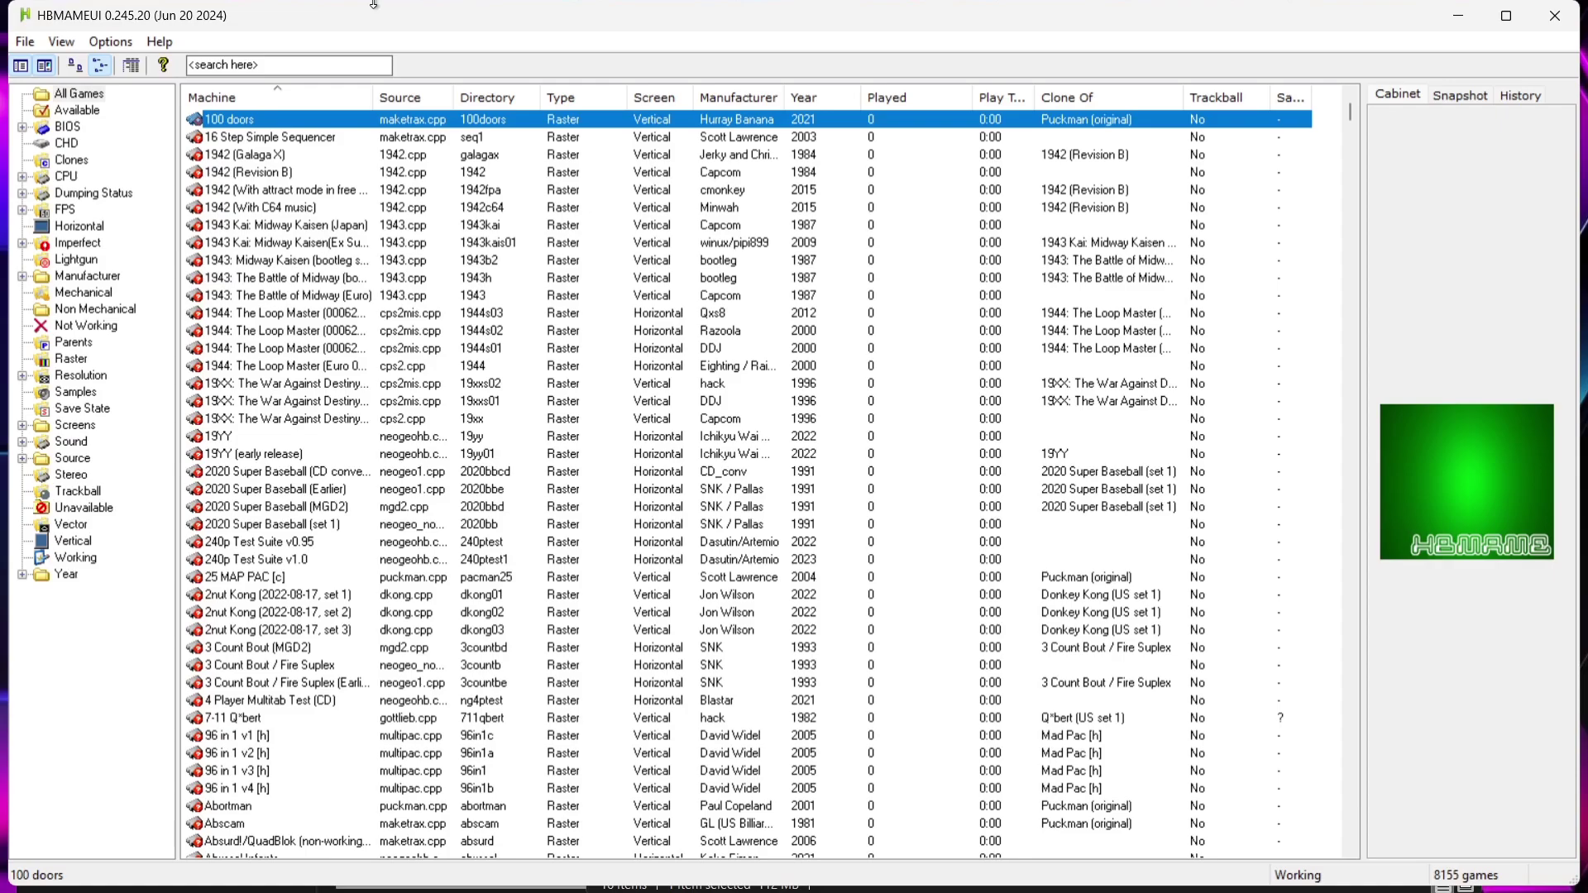
pyautogui.click(27, 43)
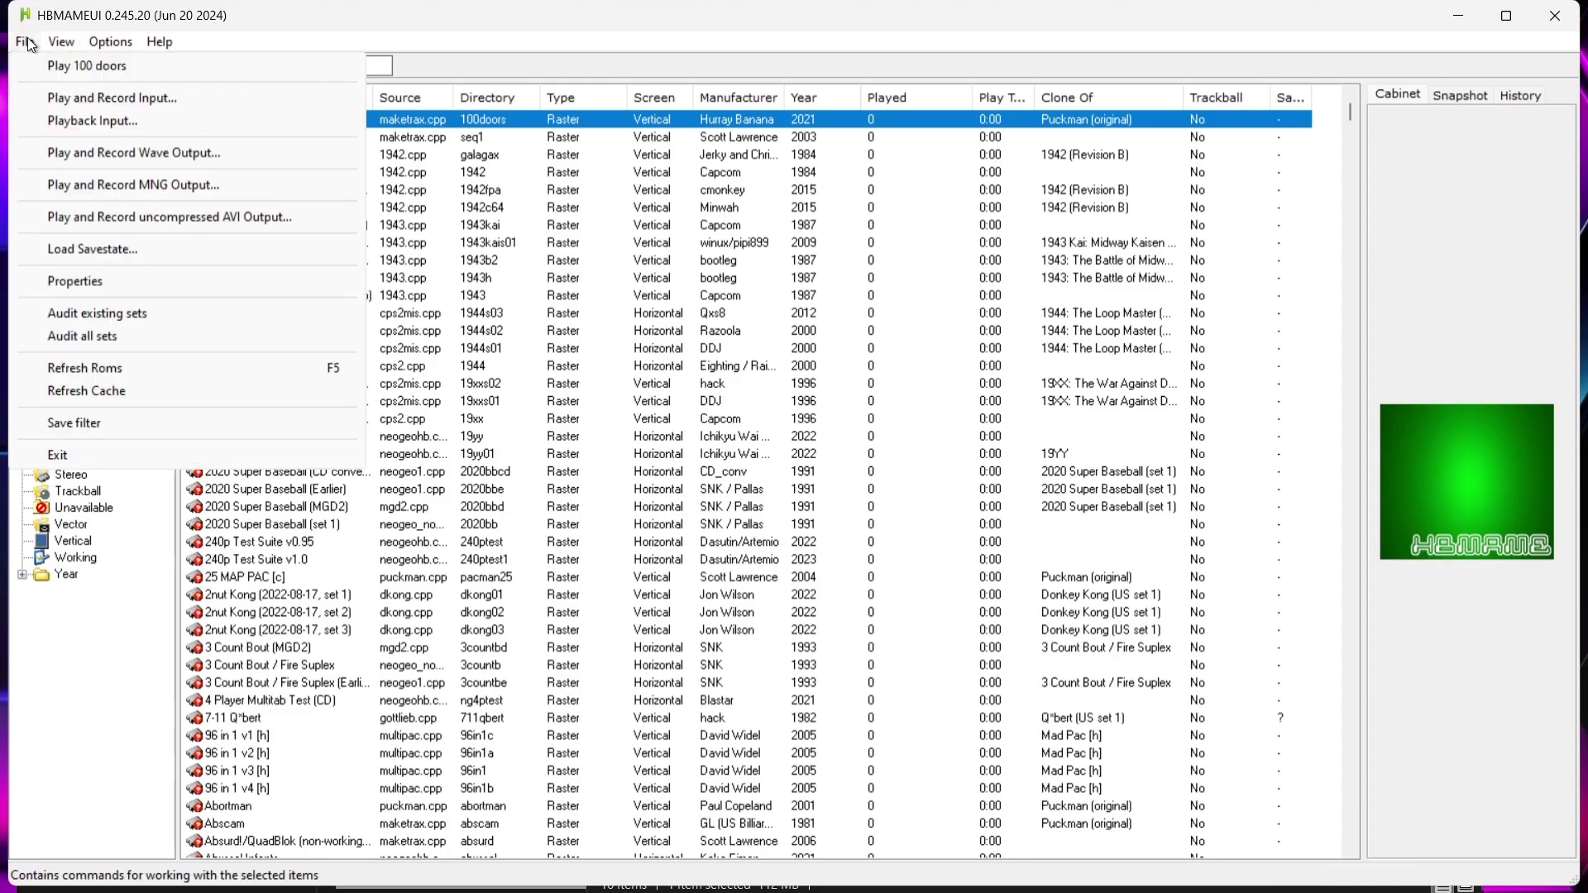
pyautogui.click(125, 312)
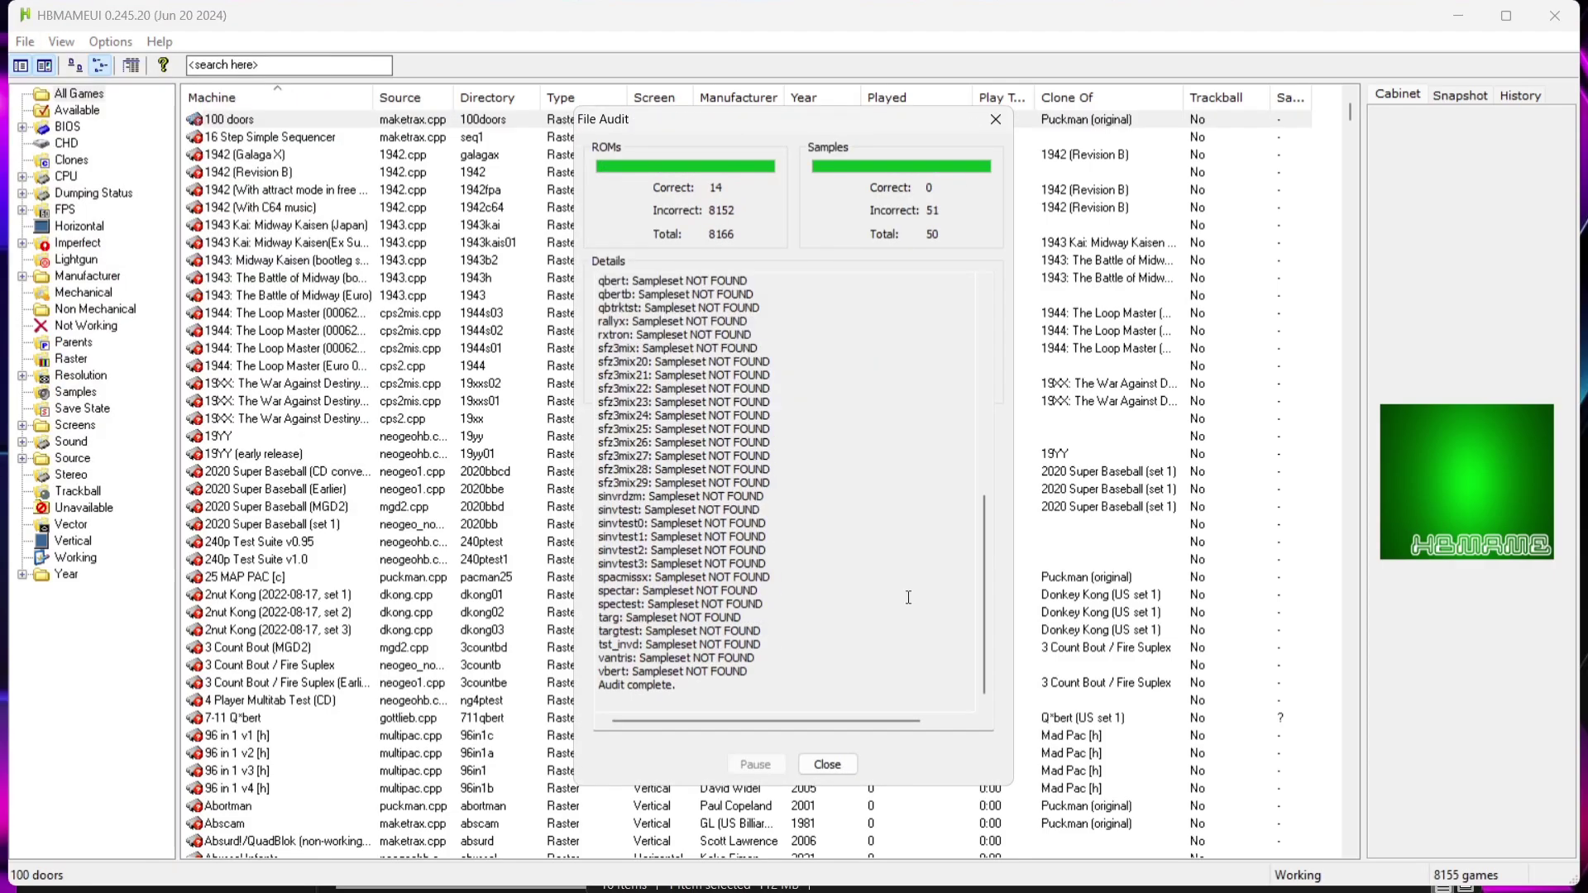
pyautogui.click(830, 764)
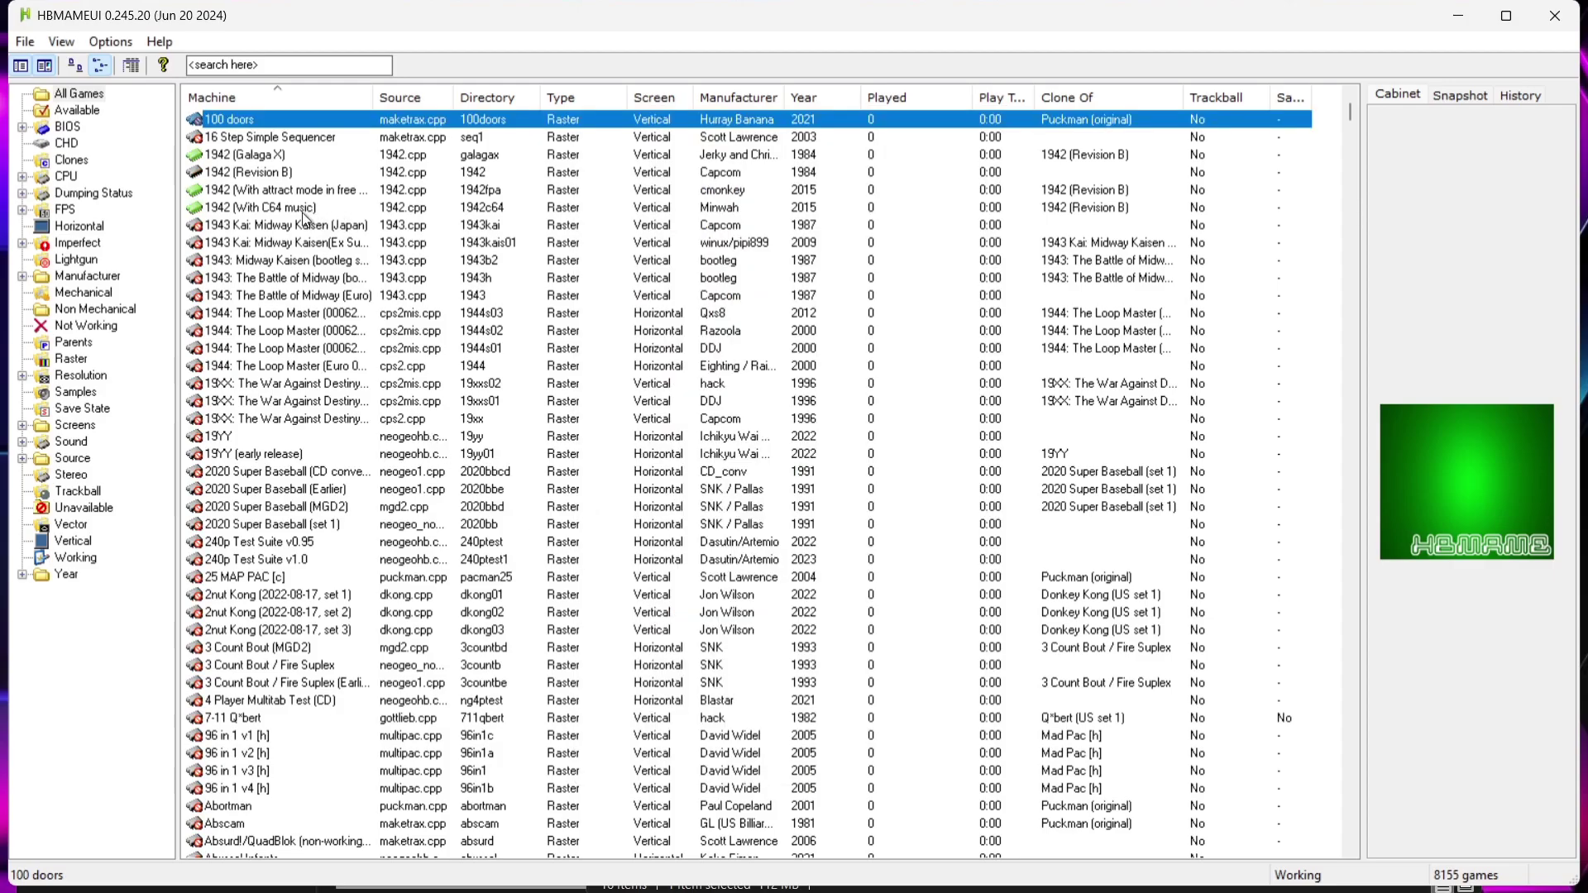
# - Look over the 1942 variants in the game list, including Galaga X and the C64 music version
pyautogui.click(266, 157)
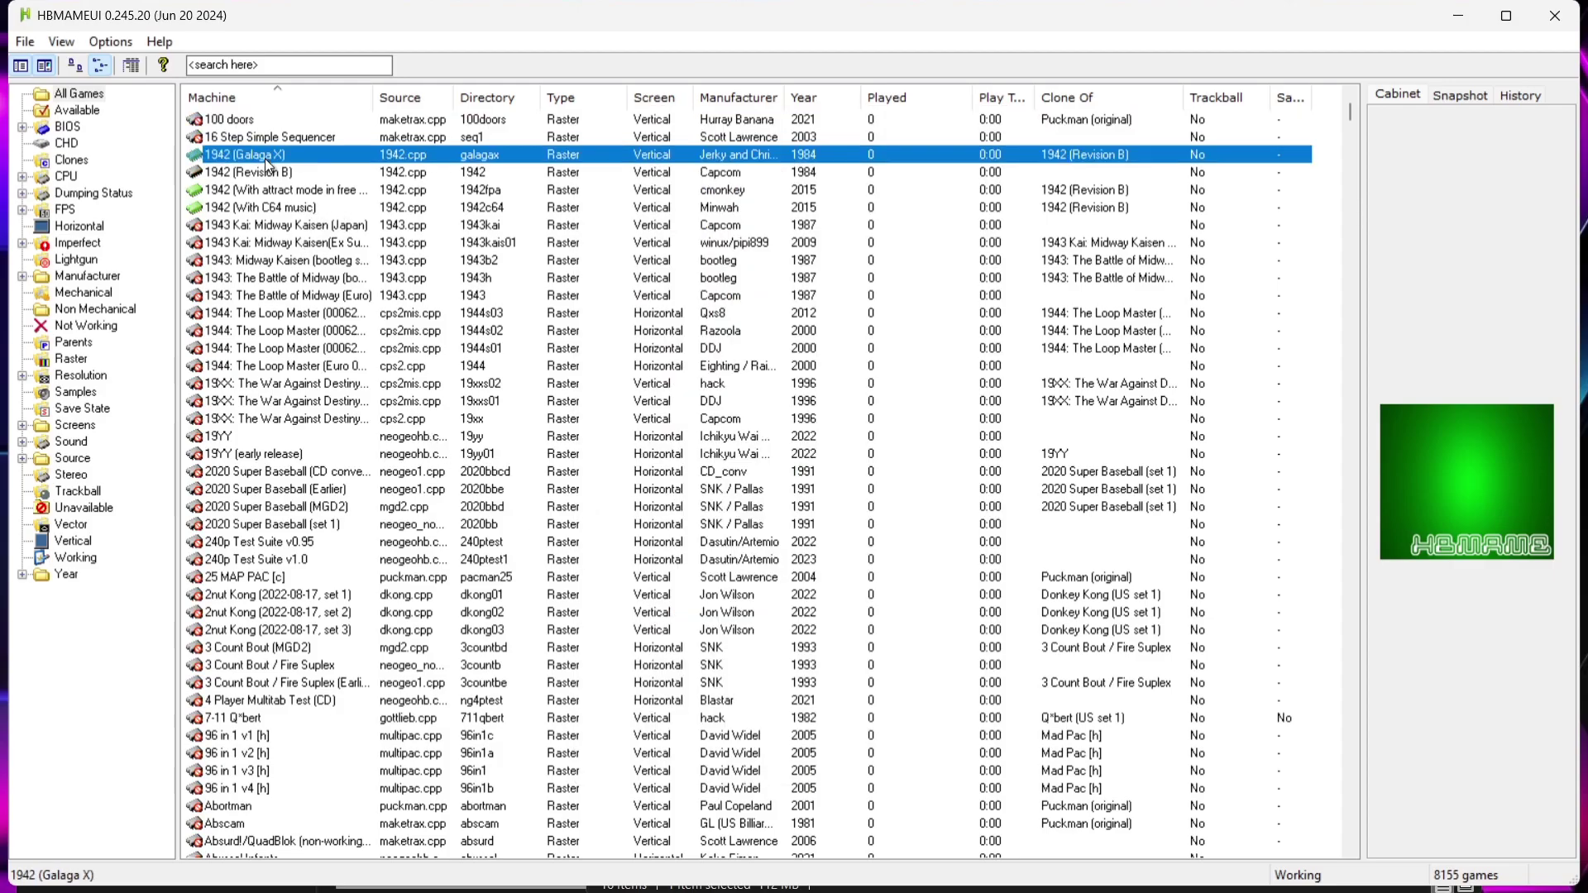
pyautogui.click(326, 205)
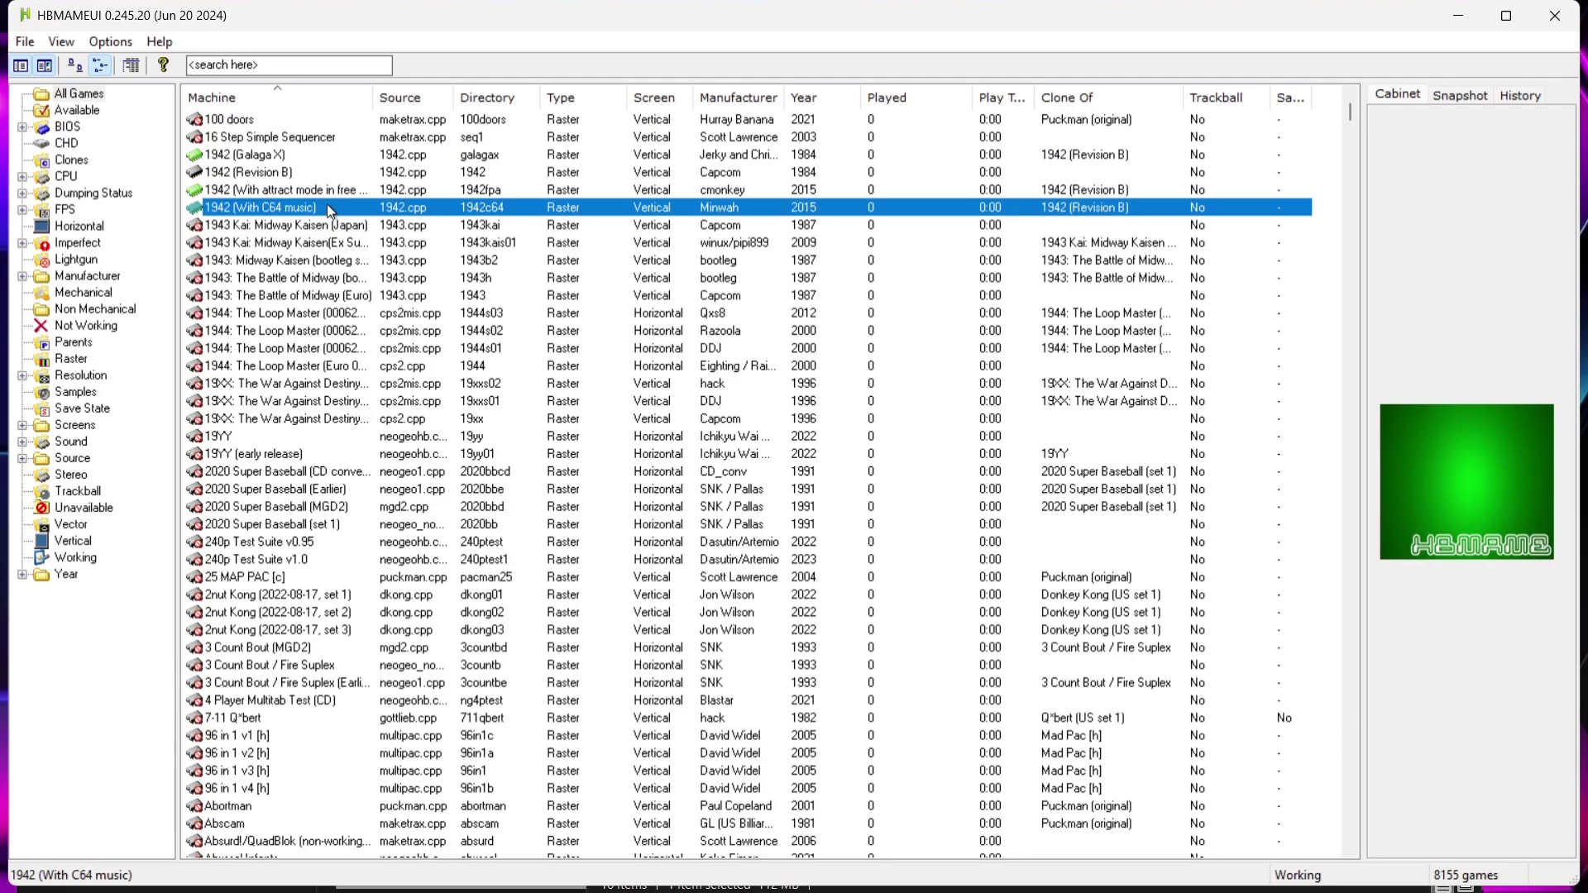
pyautogui.click(295, 156)
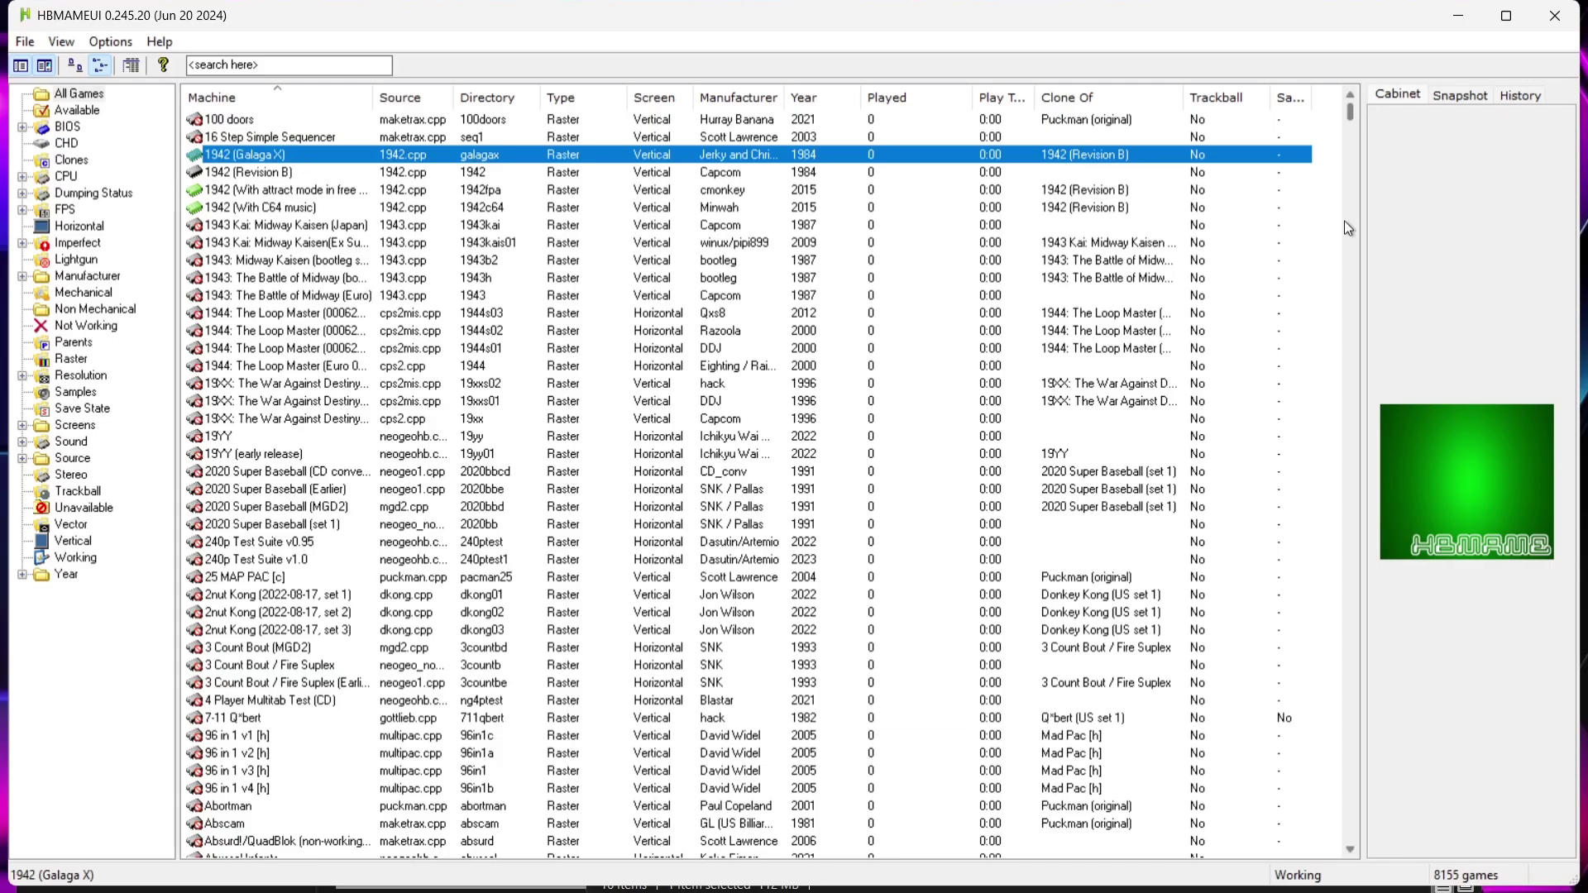
# - Search the game list for tmnt
pyautogui.moveTo(1352, 111); pyautogui.dragTo(1357, 770)
pyautogui.click(328, 74)
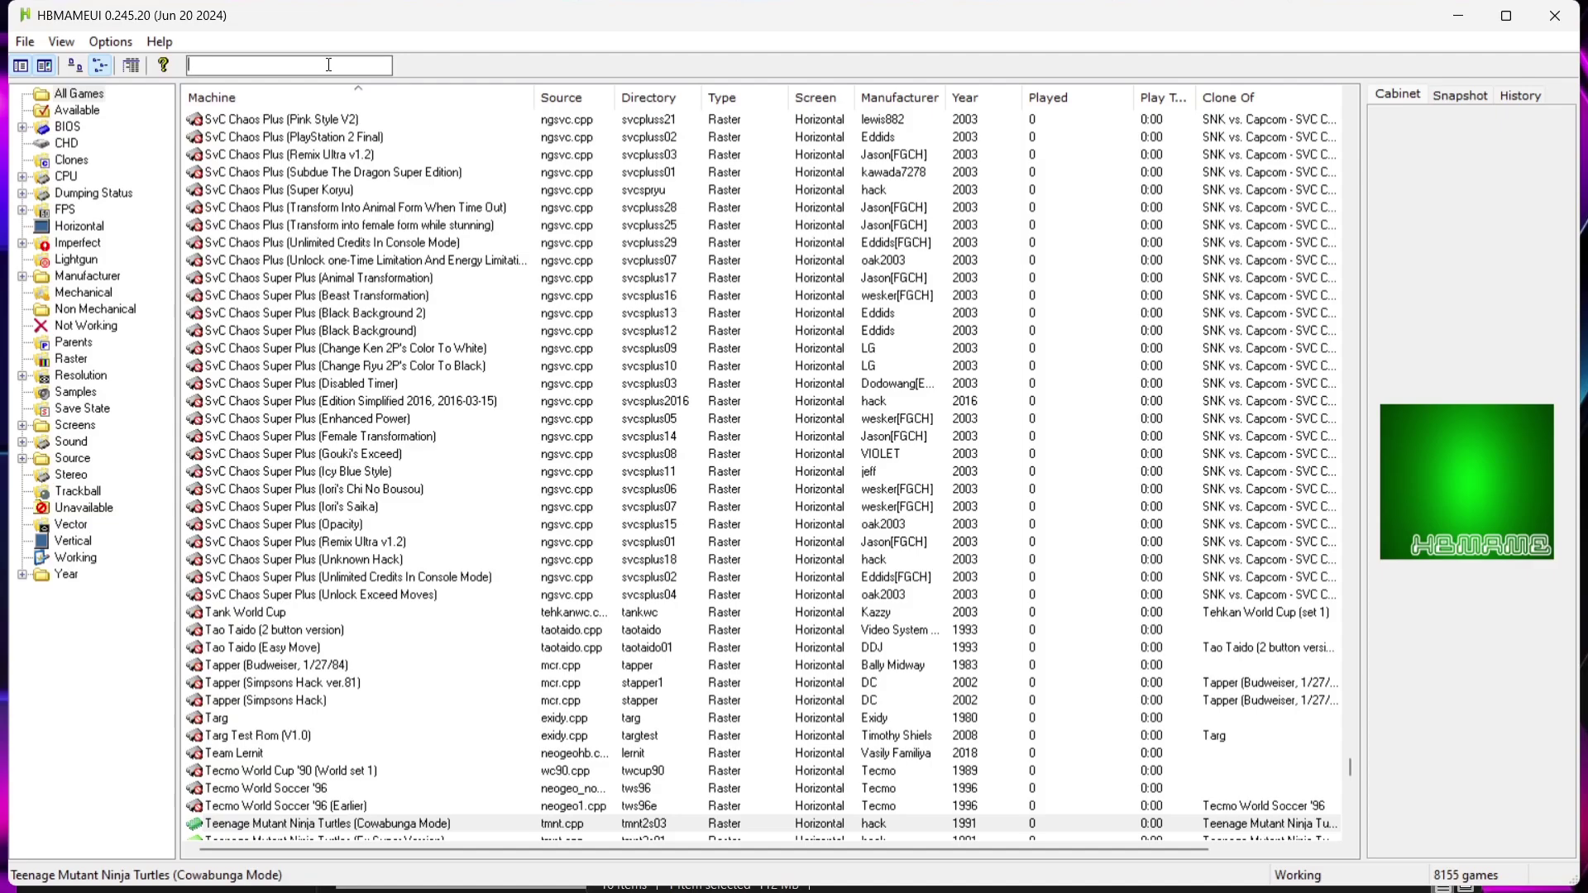
pyautogui.write('t')
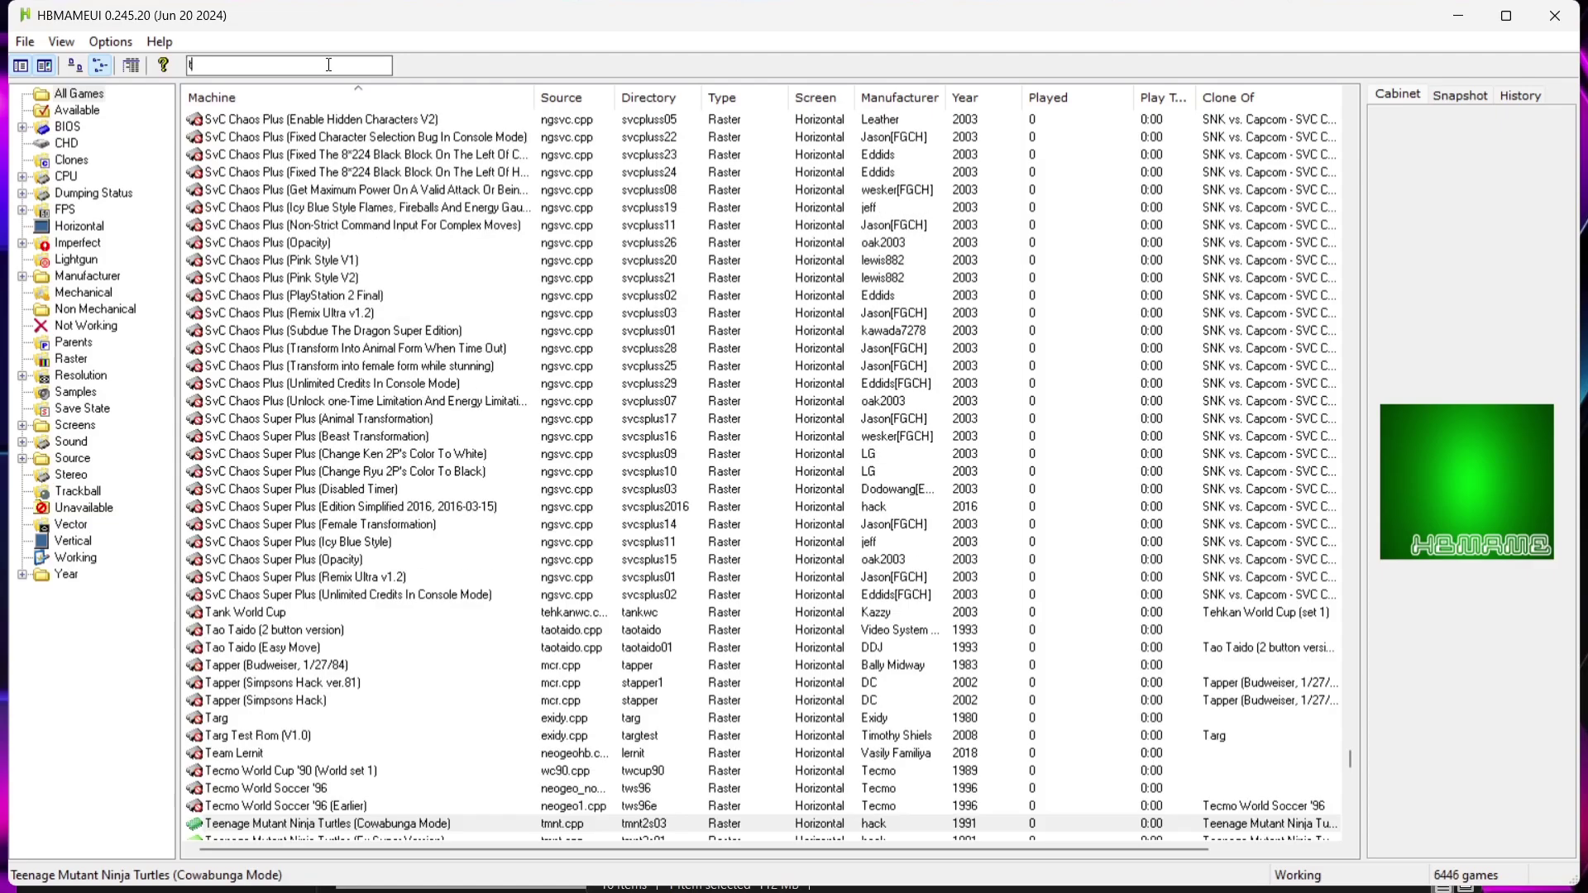
pyautogui.write('mn')
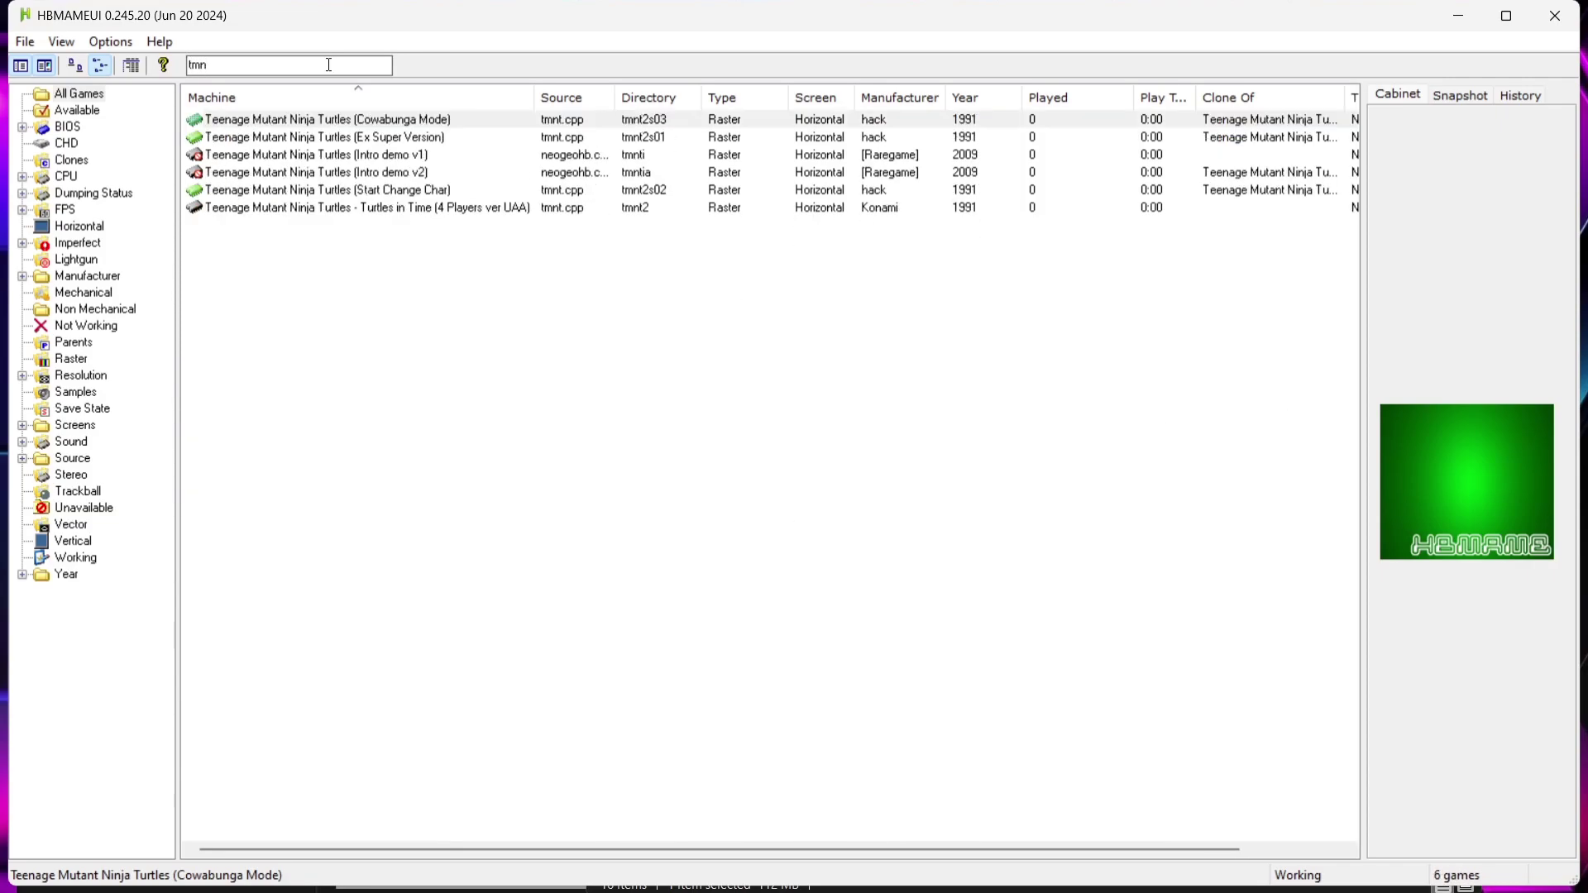
pyautogui.write('t')
# - Look over the Start Change Char, Ex Super Version and Cowabunga Mode hacks of Teenage Mutant Ninja Turtles
pyautogui.click(278, 192)
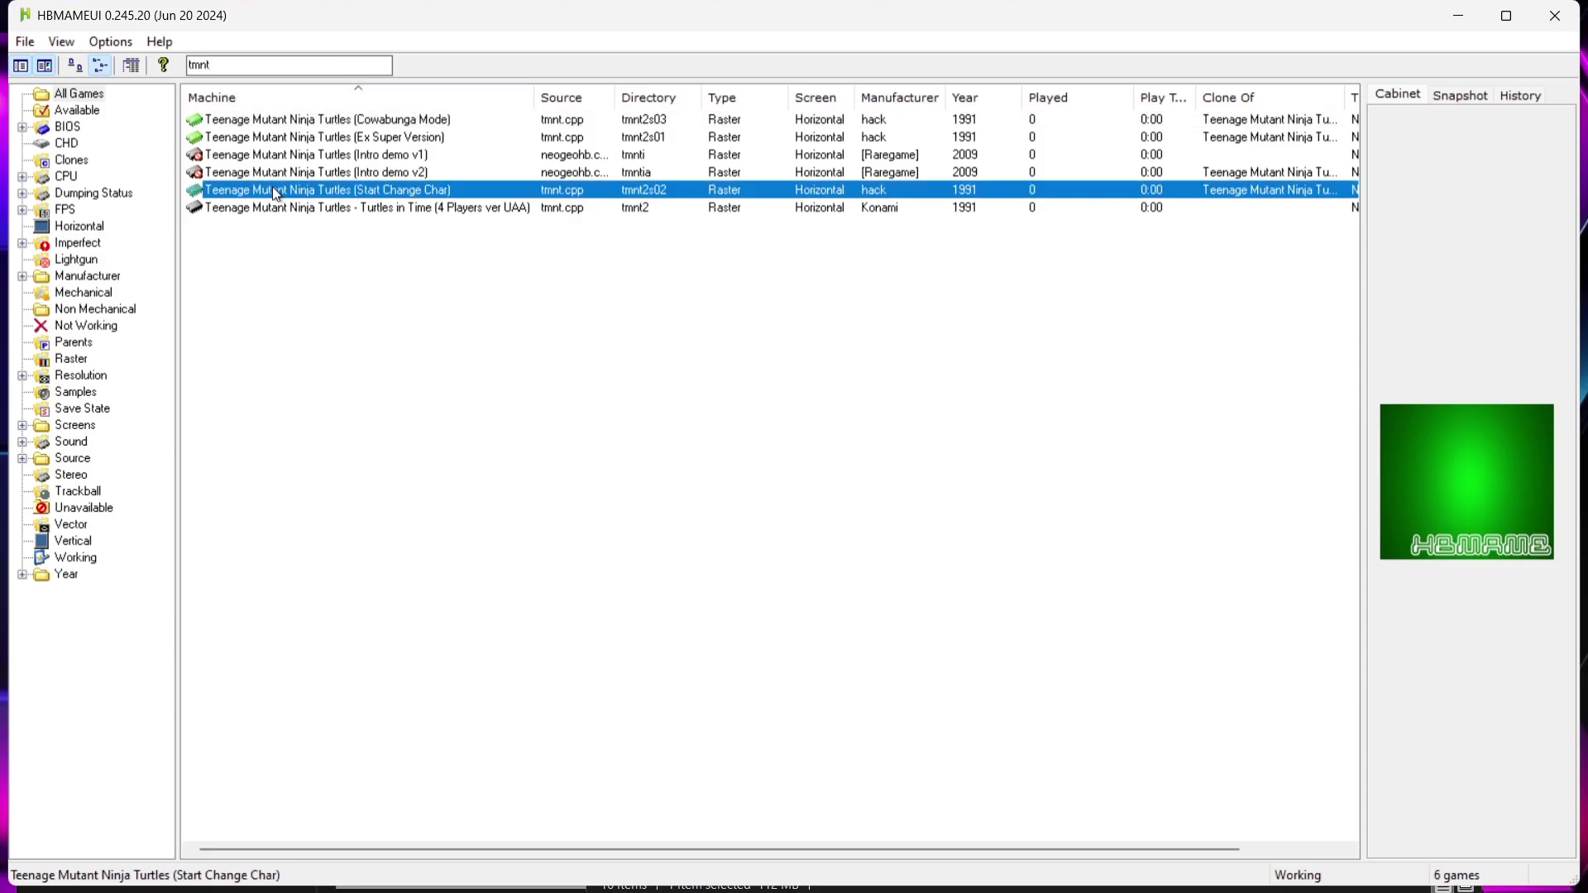
pyautogui.click(289, 138)
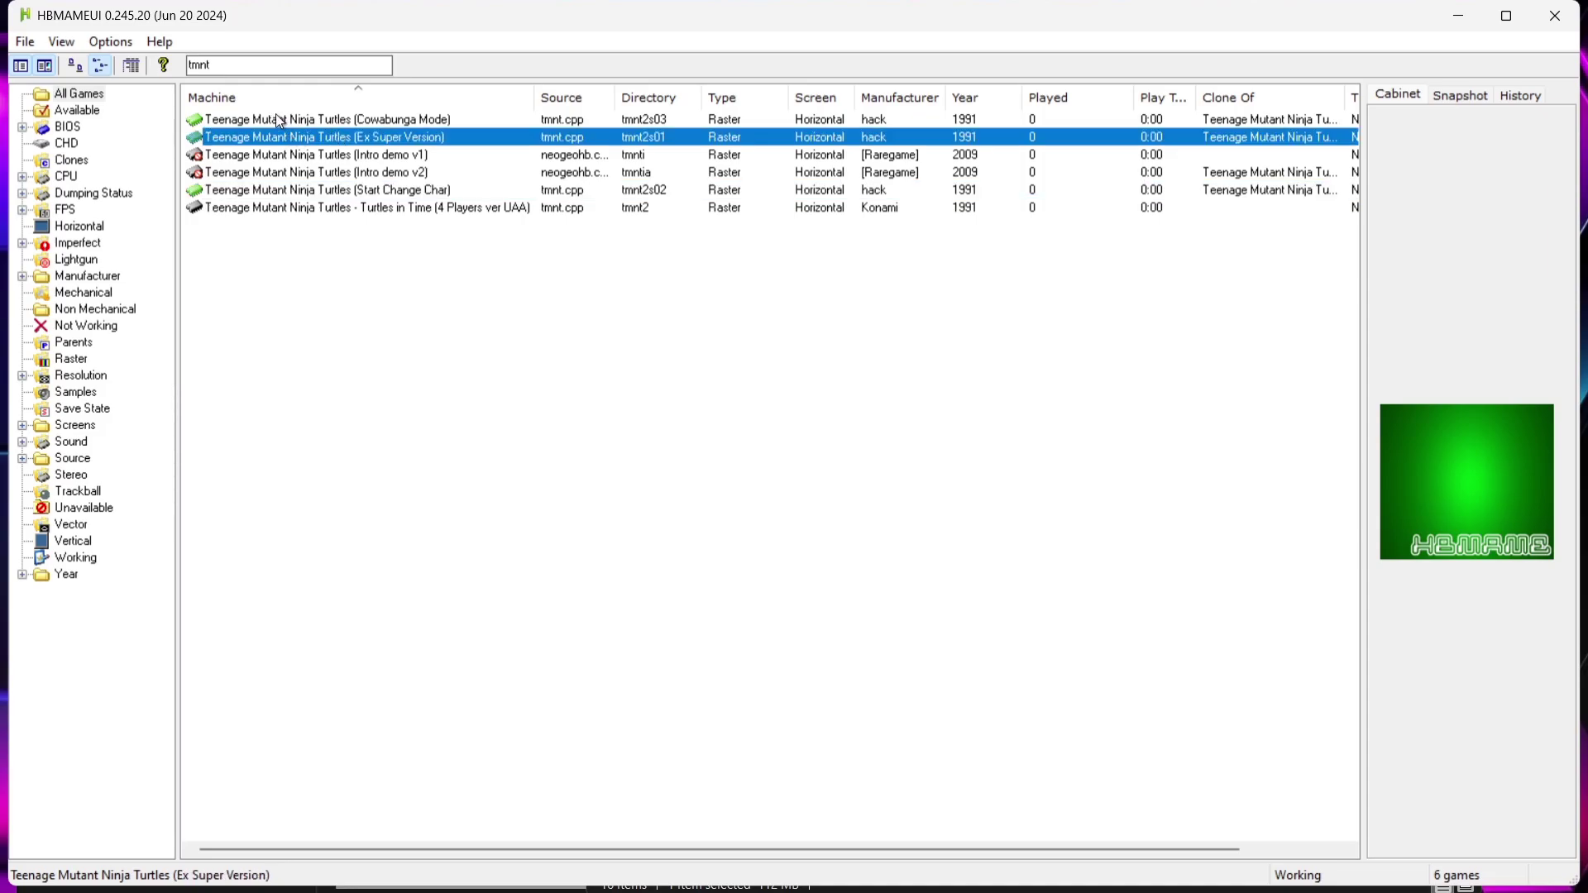
pyautogui.click(404, 120)
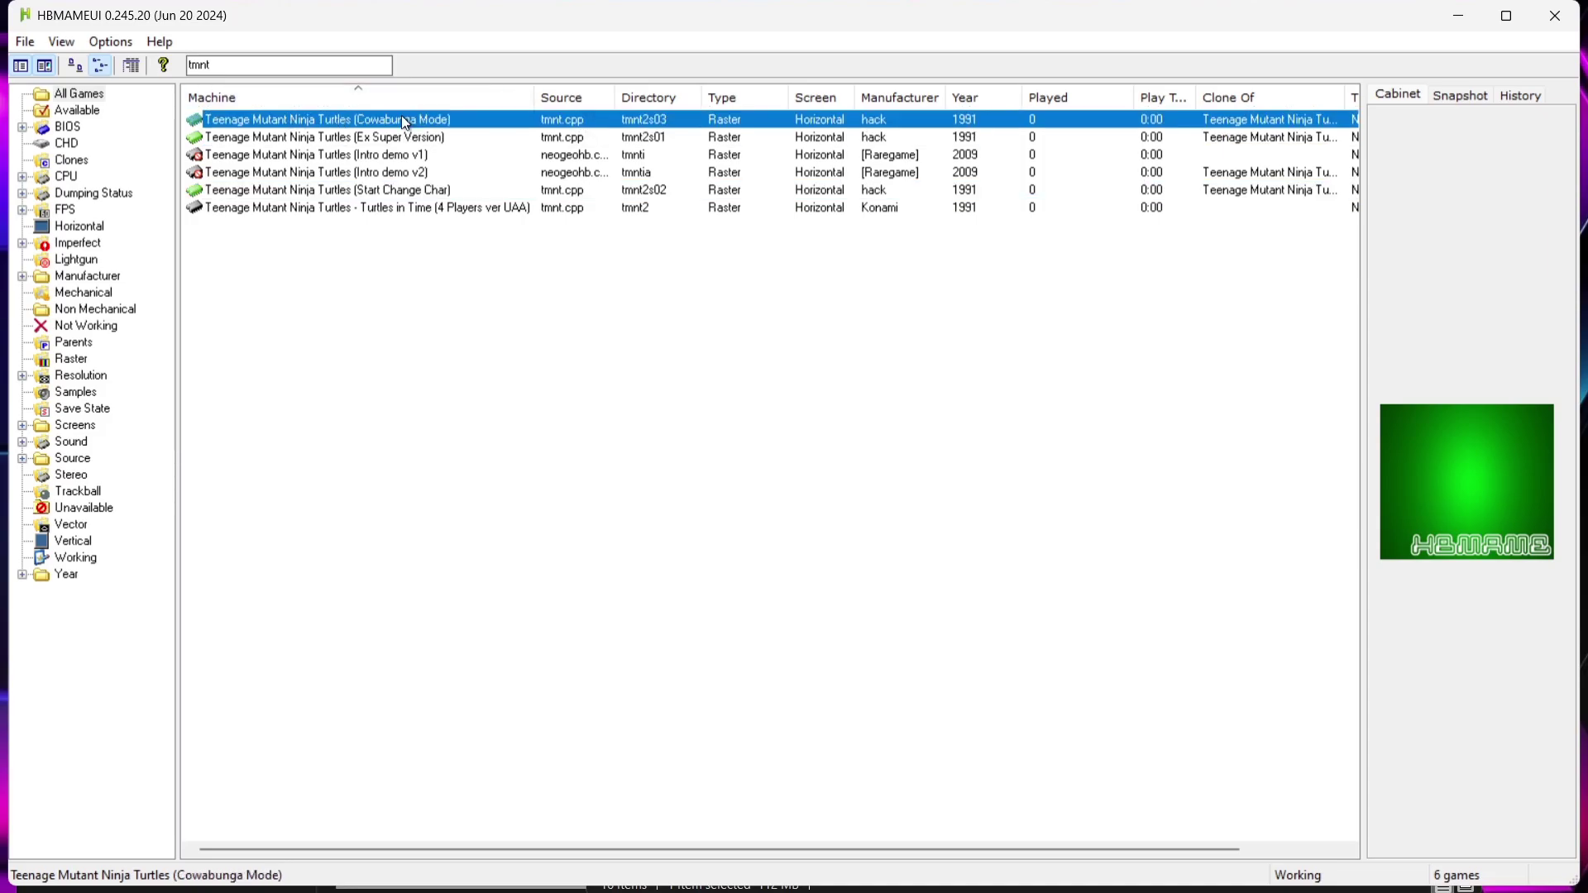
pyautogui.click(468, 138)
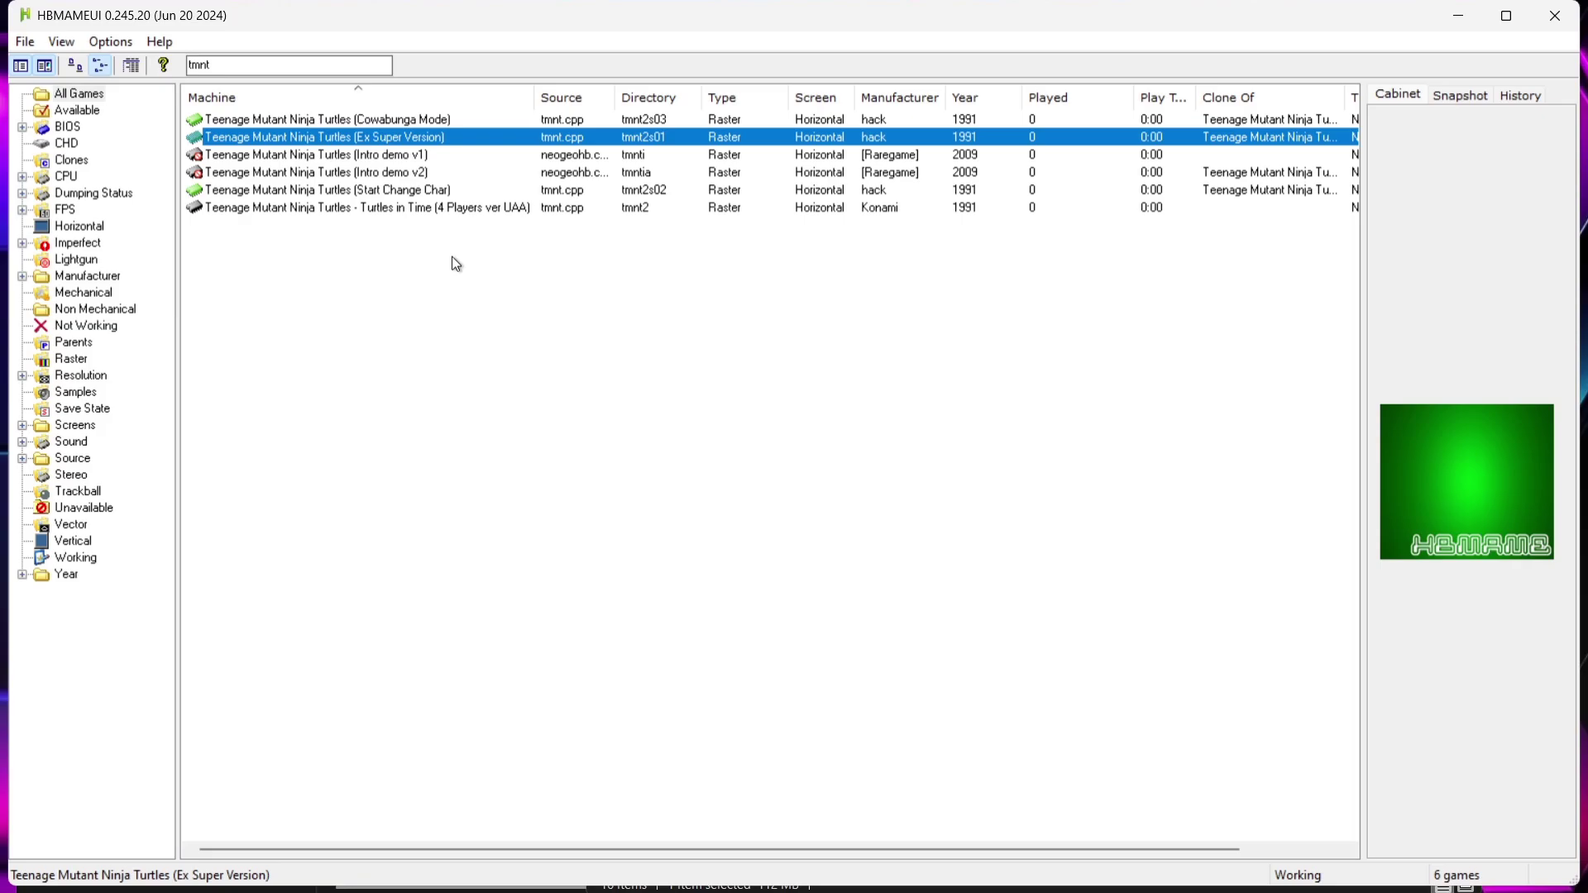
# - Close the emulator and the hb folder window, and move the Games 0.244 window aside to uncover the RetroBat shortcut
pyautogui.click(1575, 11)
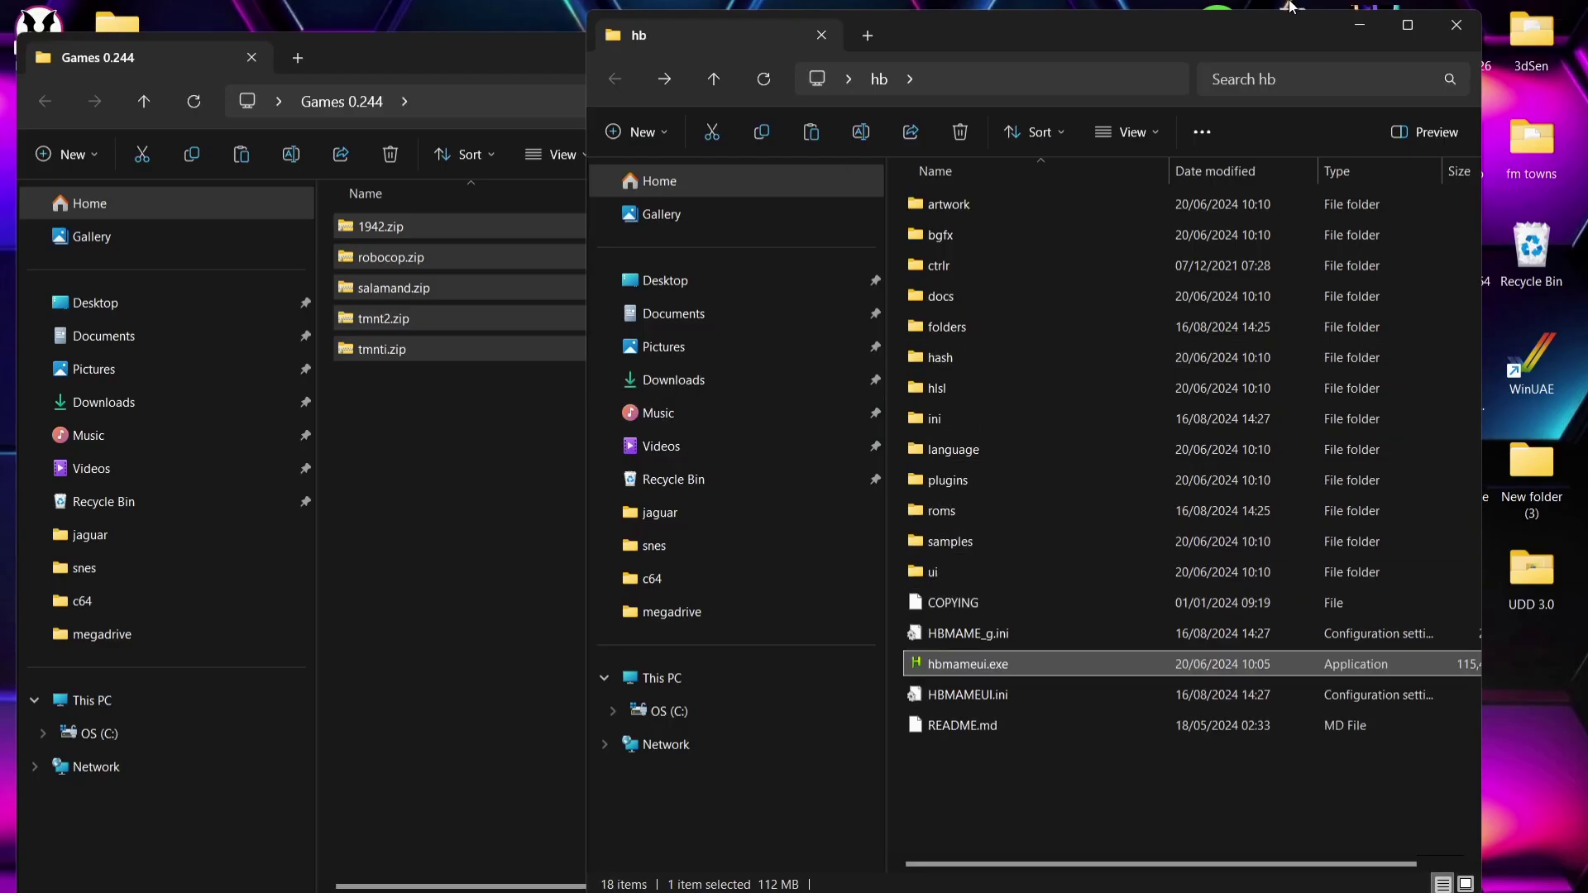
pyautogui.click(1459, 26)
pyautogui.moveTo(638, 47); pyautogui.dragTo(1411, 58)
# - Open the roms\hbmame folder in the RetroBat installation and move 1942.zip from Games 0.244 into it
pyautogui.rightClick(42, 41)
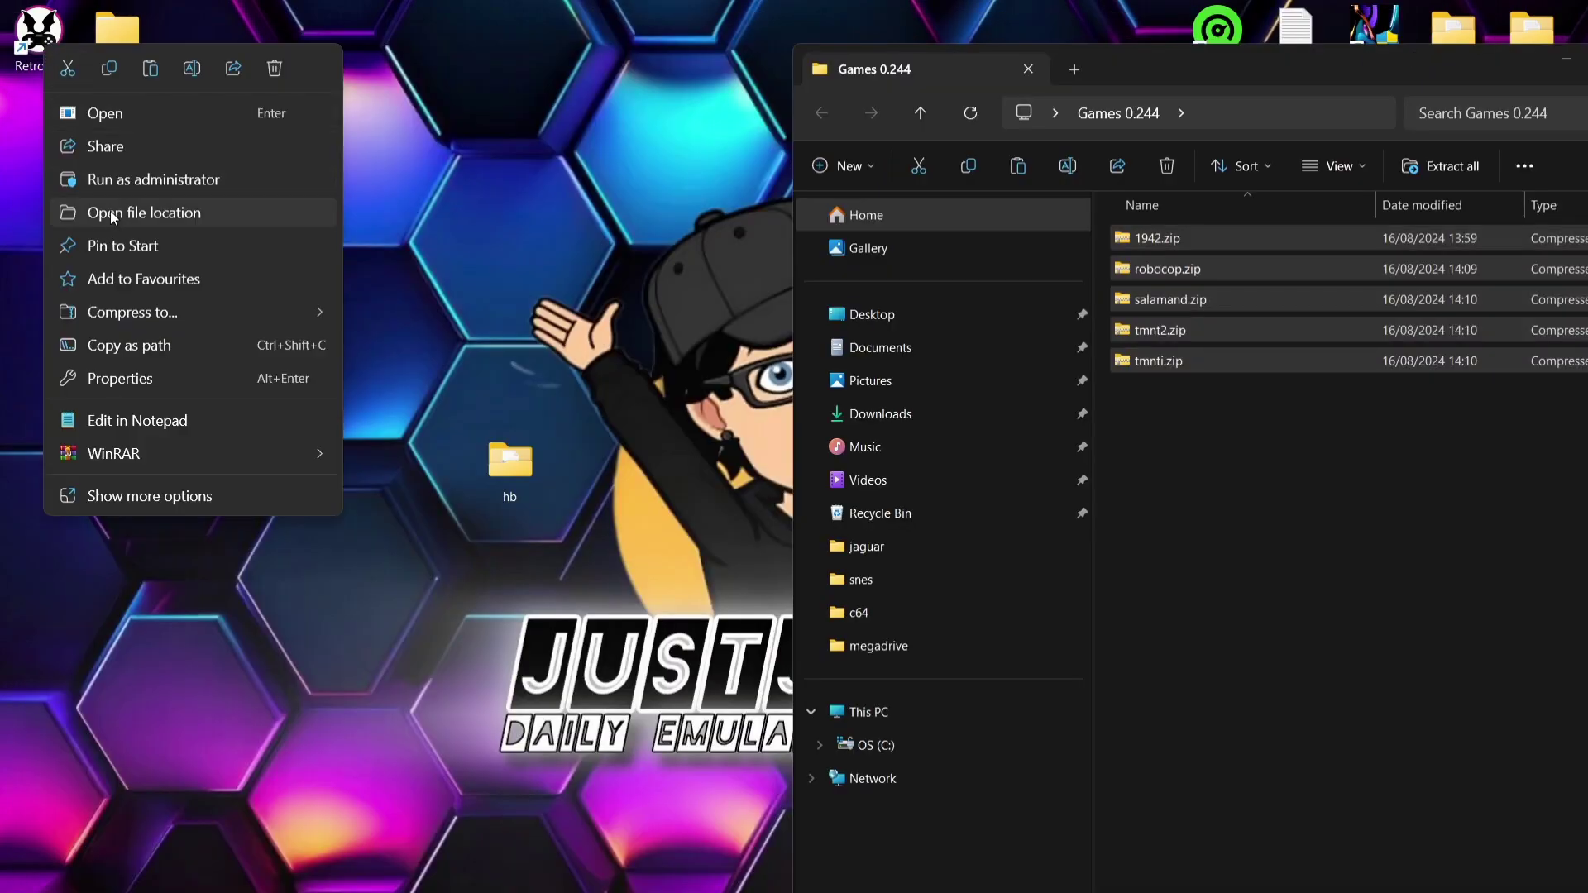
pyautogui.click(110, 211)
pyautogui.doubleClick(430, 563)
pyautogui.moveTo(894, 210); pyautogui.dragTo(900, 444)
pyautogui.doubleClick(439, 454)
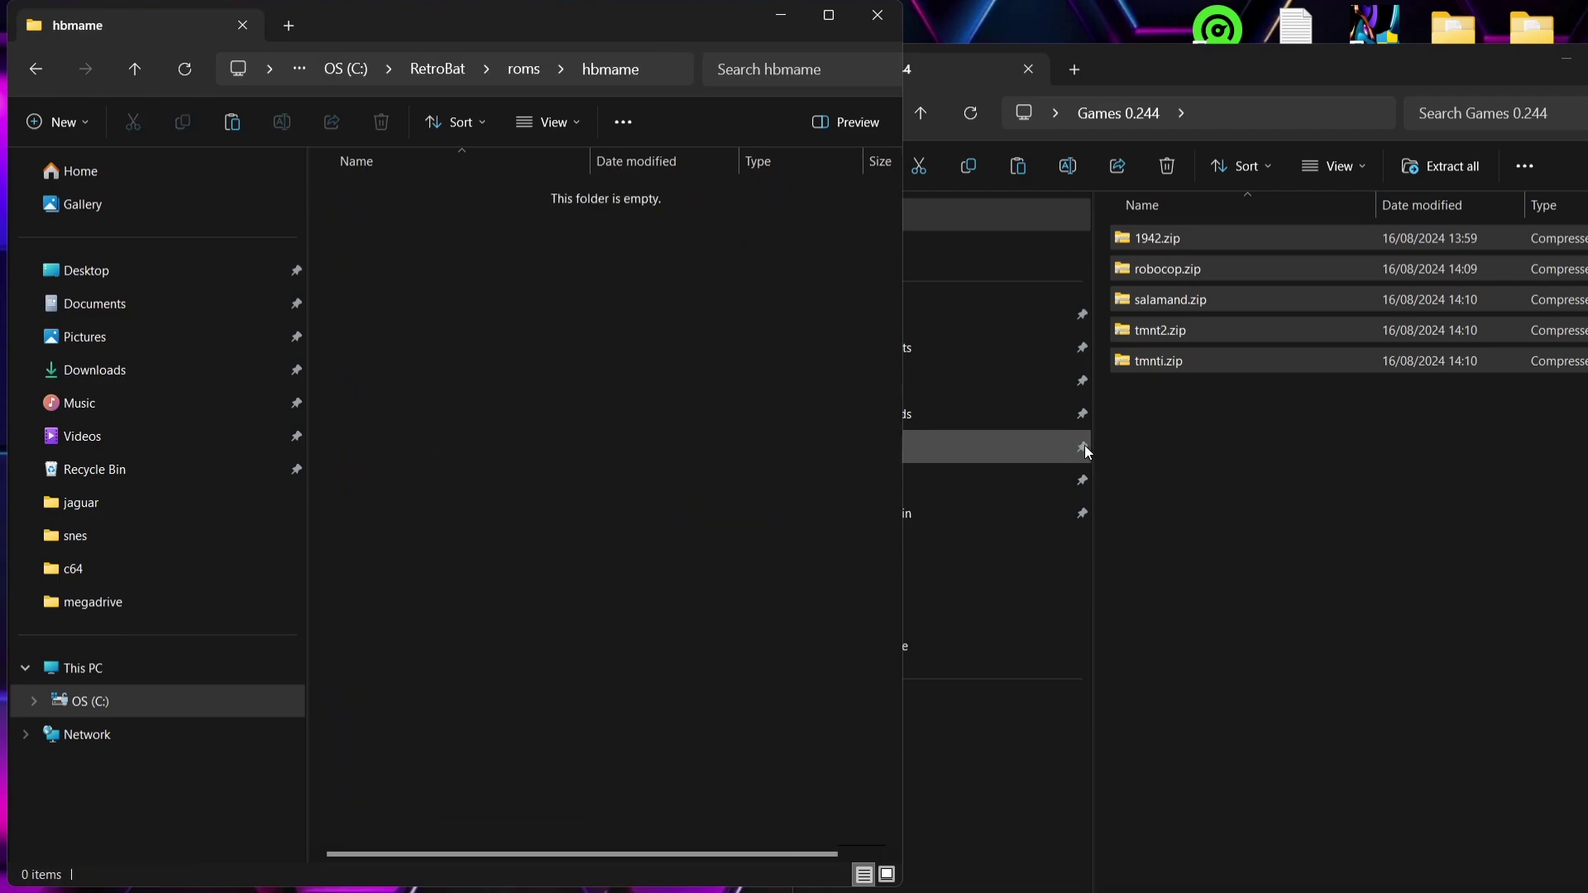
pyautogui.click(1239, 463)
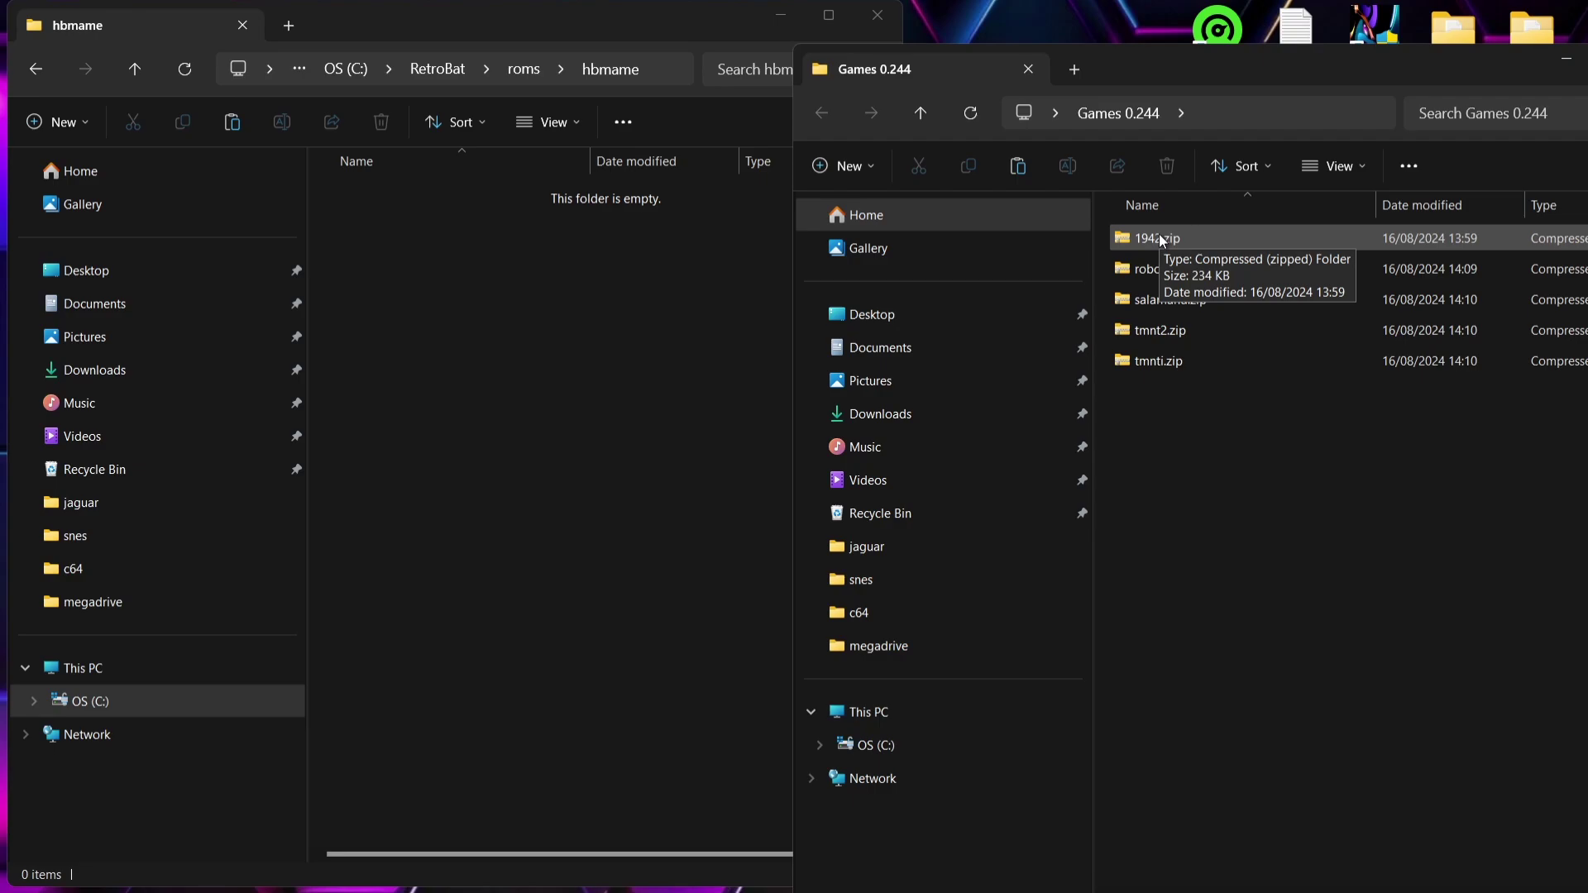
pyautogui.moveTo(1159, 235); pyautogui.dragTo(523, 265)
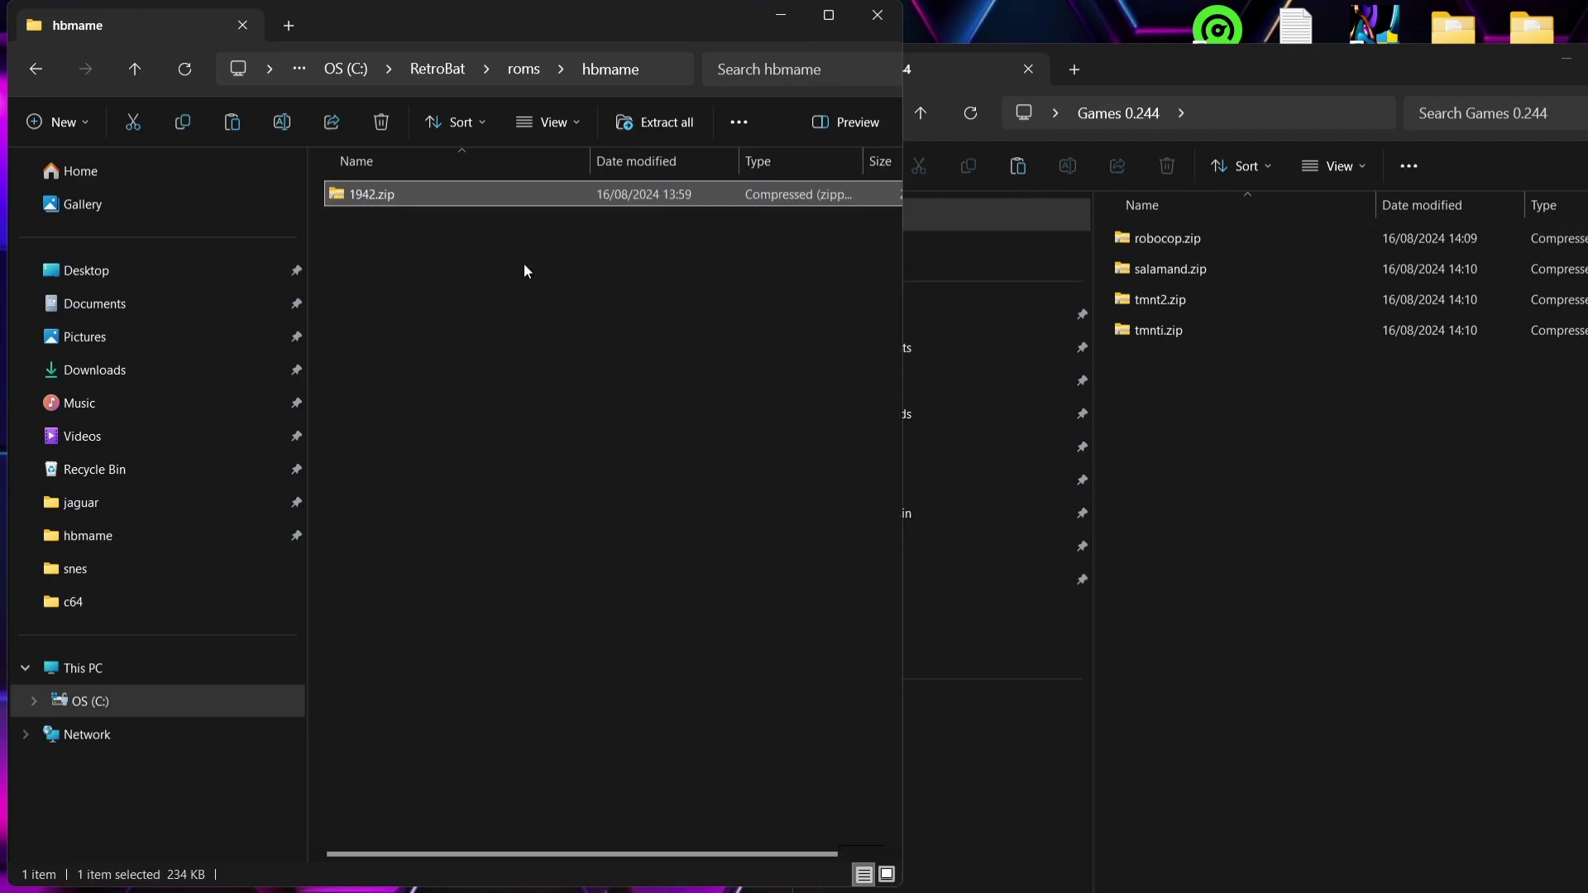
# - Copy the galagax folder out of 1942.zip into RetroBat's hbmame roms folder
pyautogui.doubleClick(405, 194)
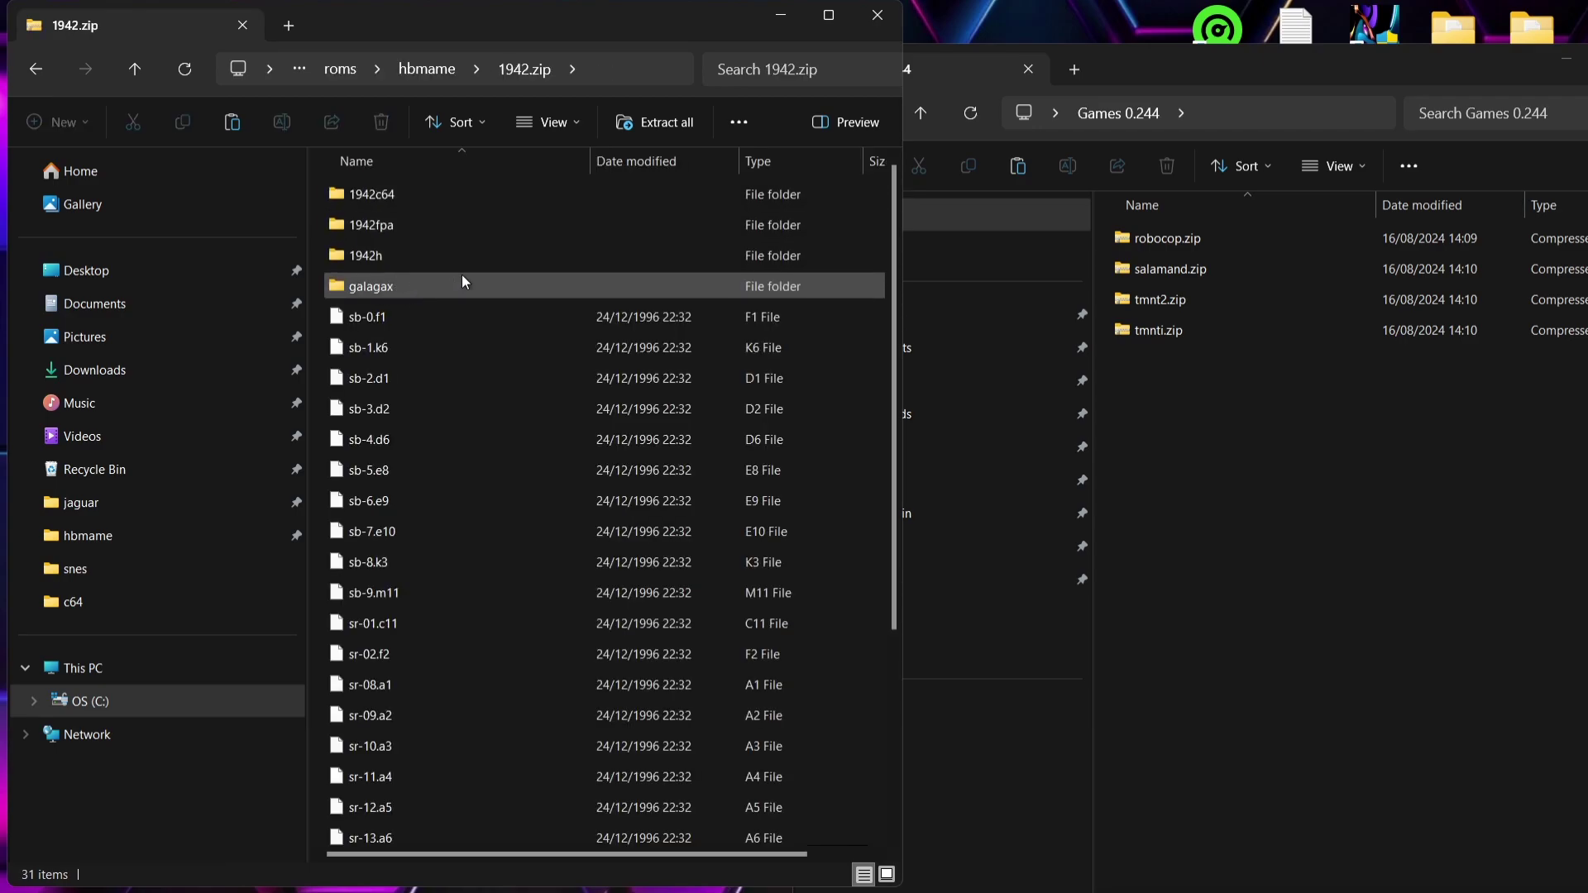
pyautogui.rightClick(381, 285)
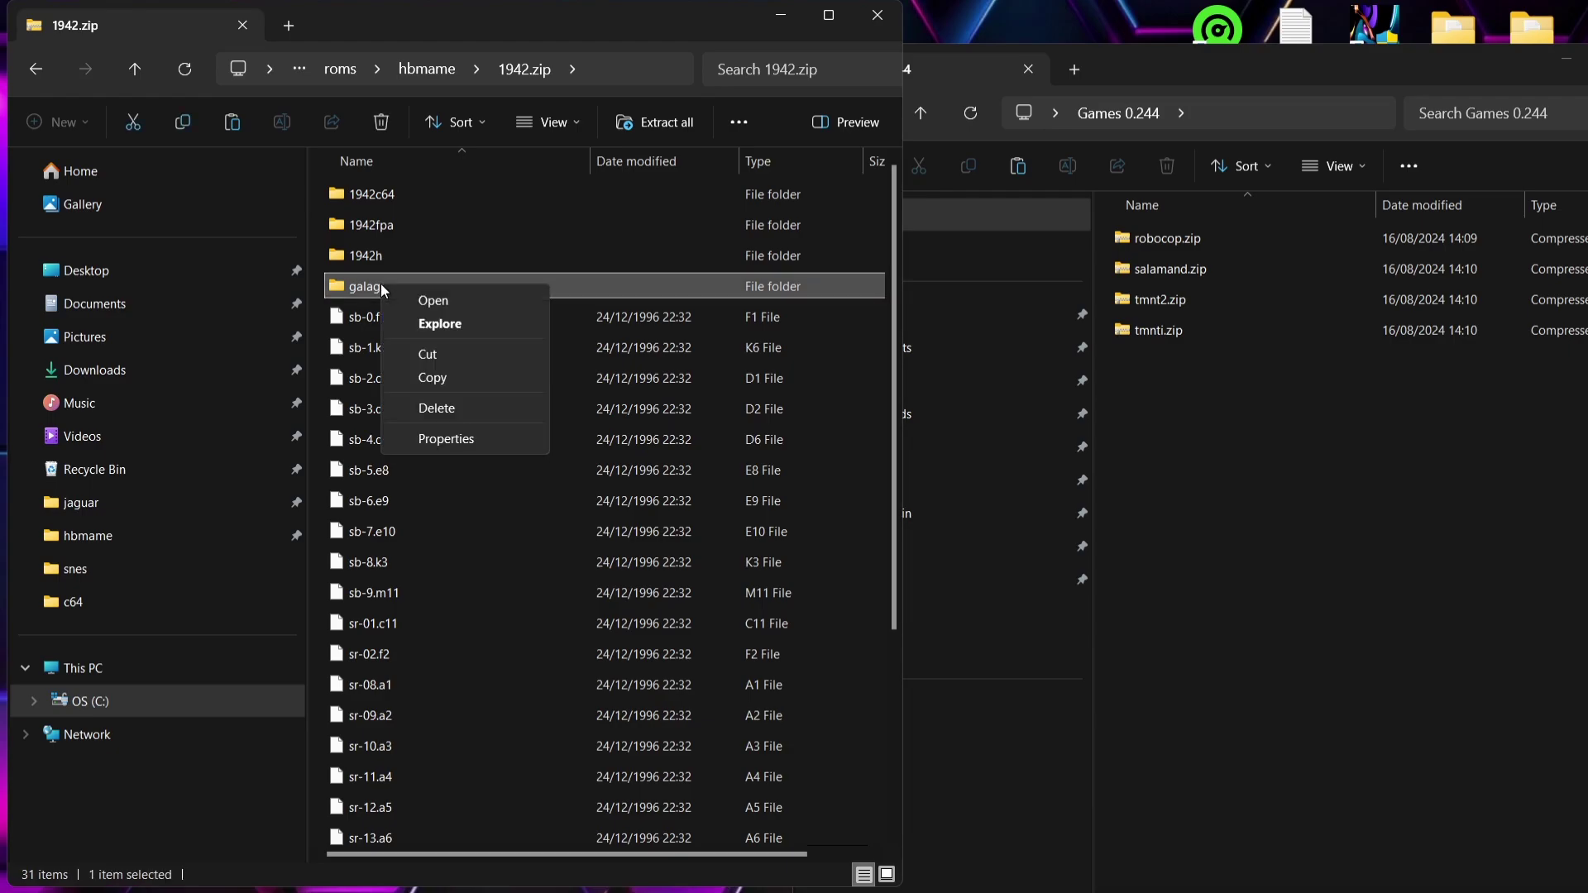
pyautogui.click(439, 380)
pyautogui.click(36, 70)
pyautogui.rightClick(429, 301)
pyautogui.click(460, 325)
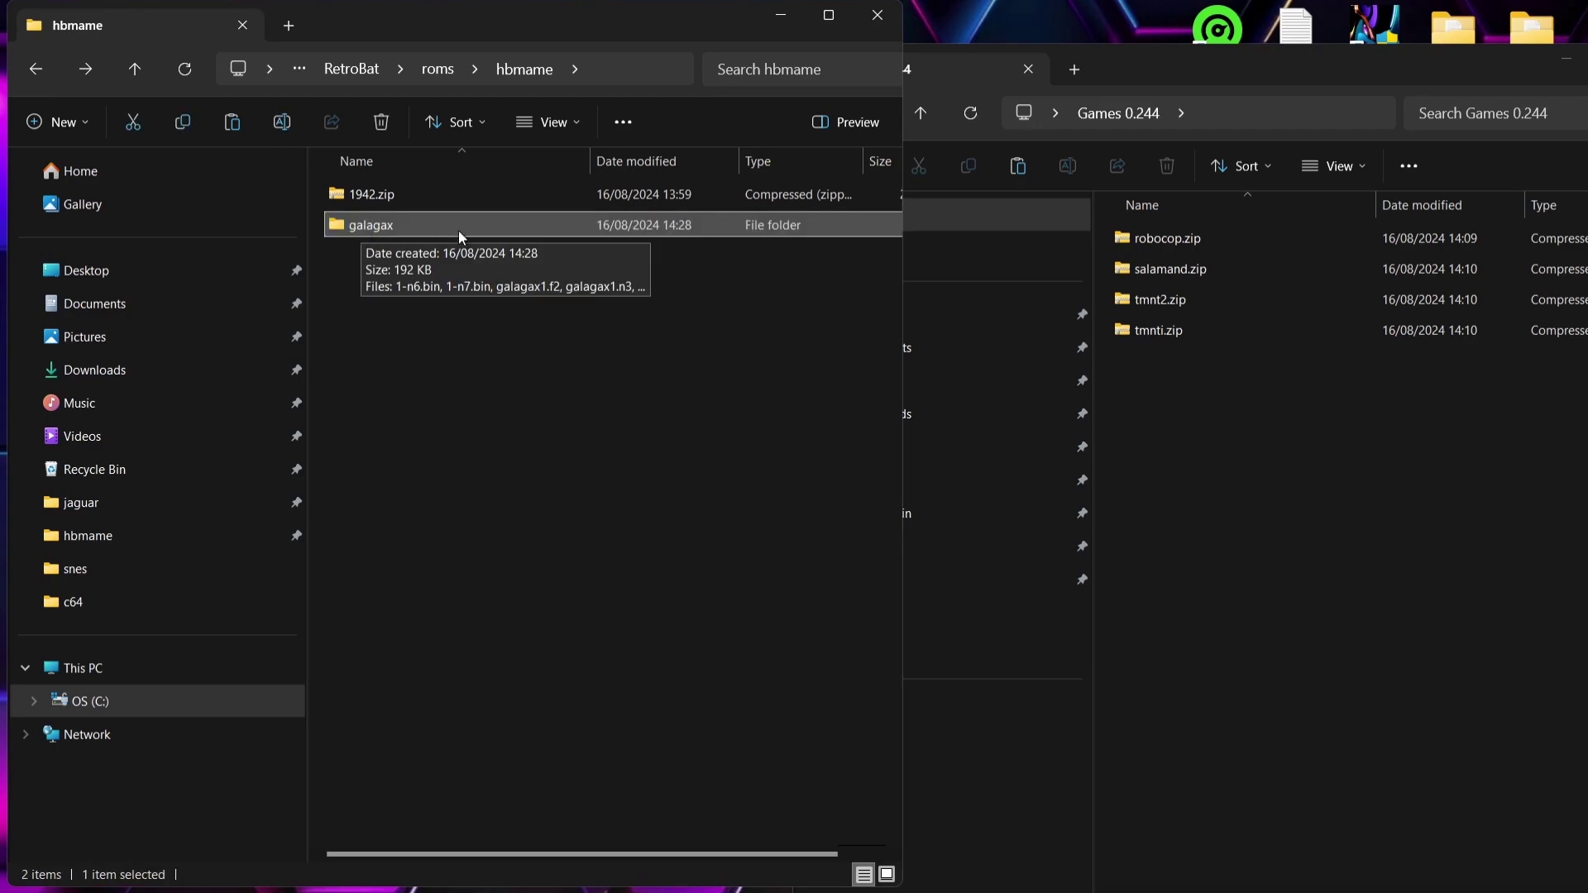
# - Compress the galagax folder to a ZIP file in RetroBat's hbmame folder and look inside the archive
pyautogui.rightClick(360, 229)
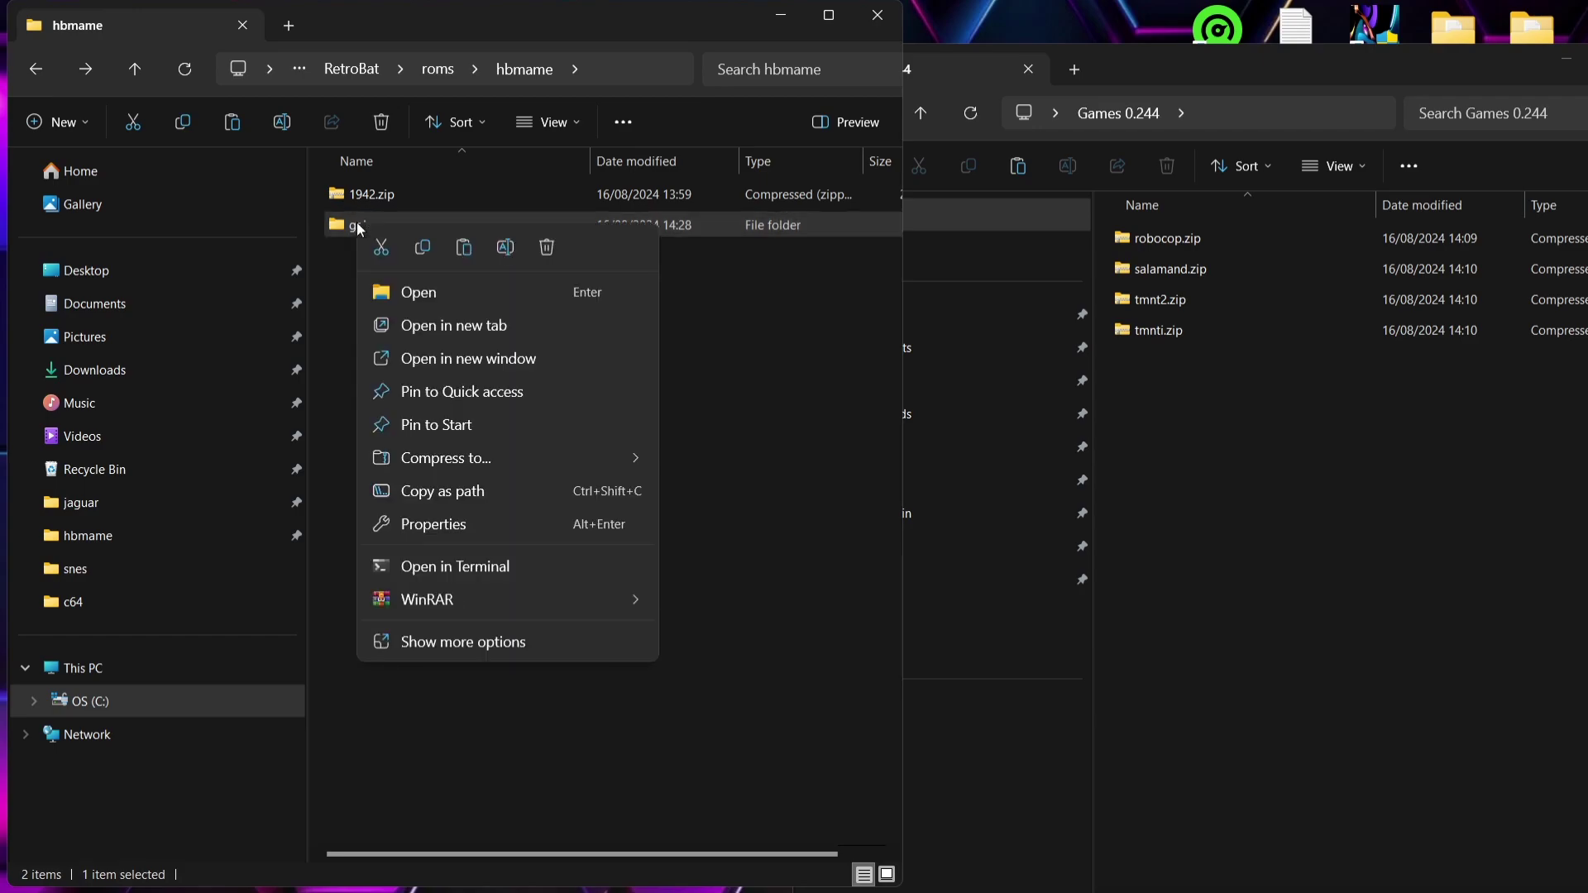
pyautogui.moveTo(453, 461)
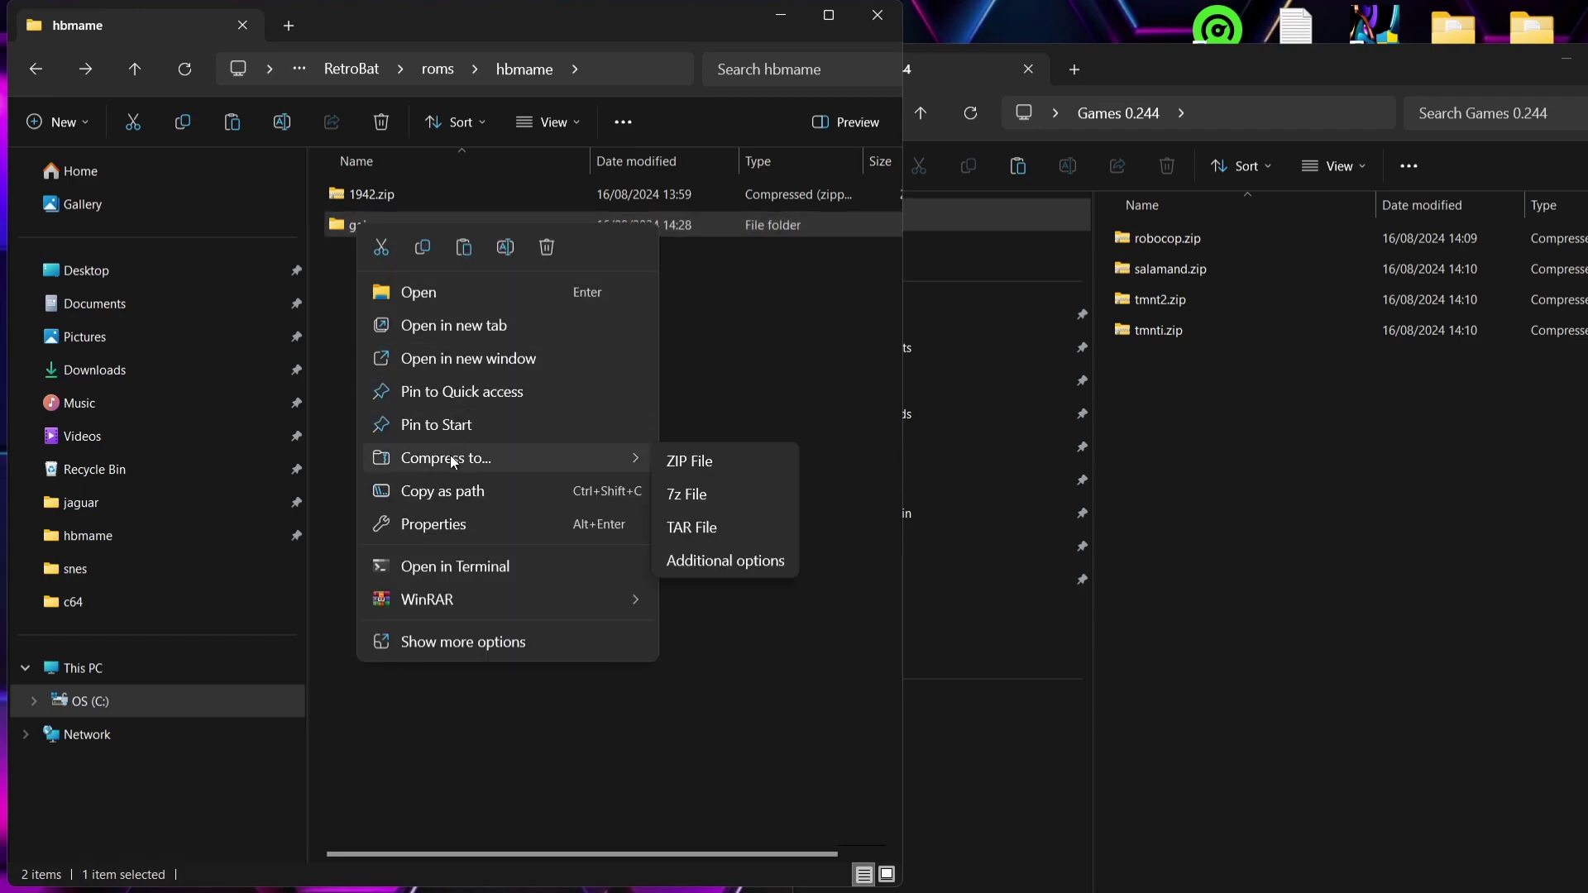
pyautogui.click(692, 469)
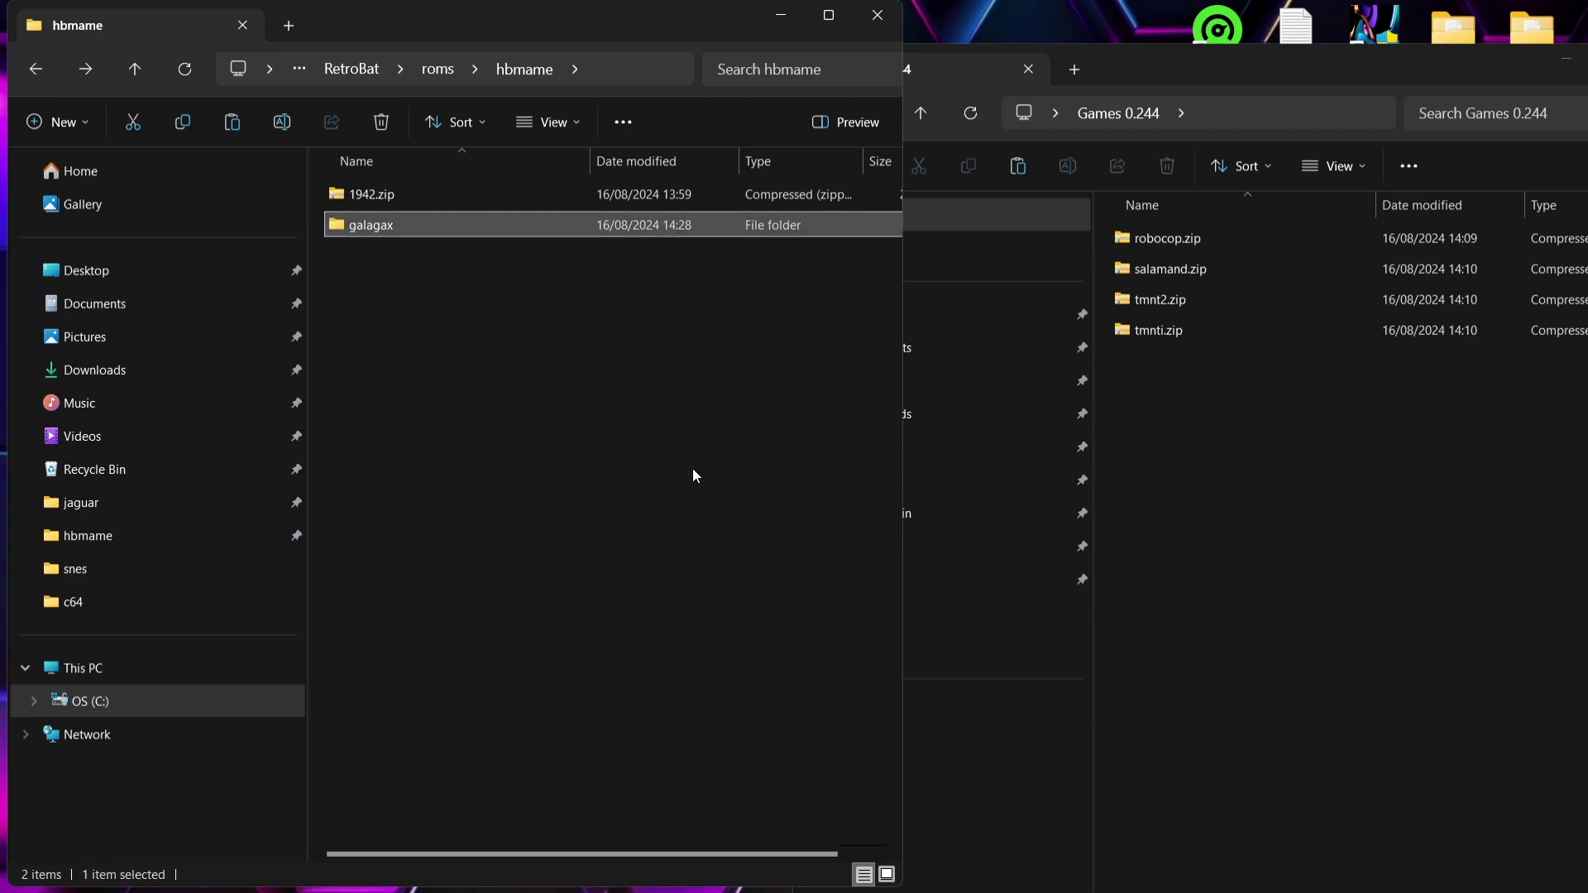
pyautogui.doubleClick(389, 251)
pyautogui.doubleClick(389, 226)
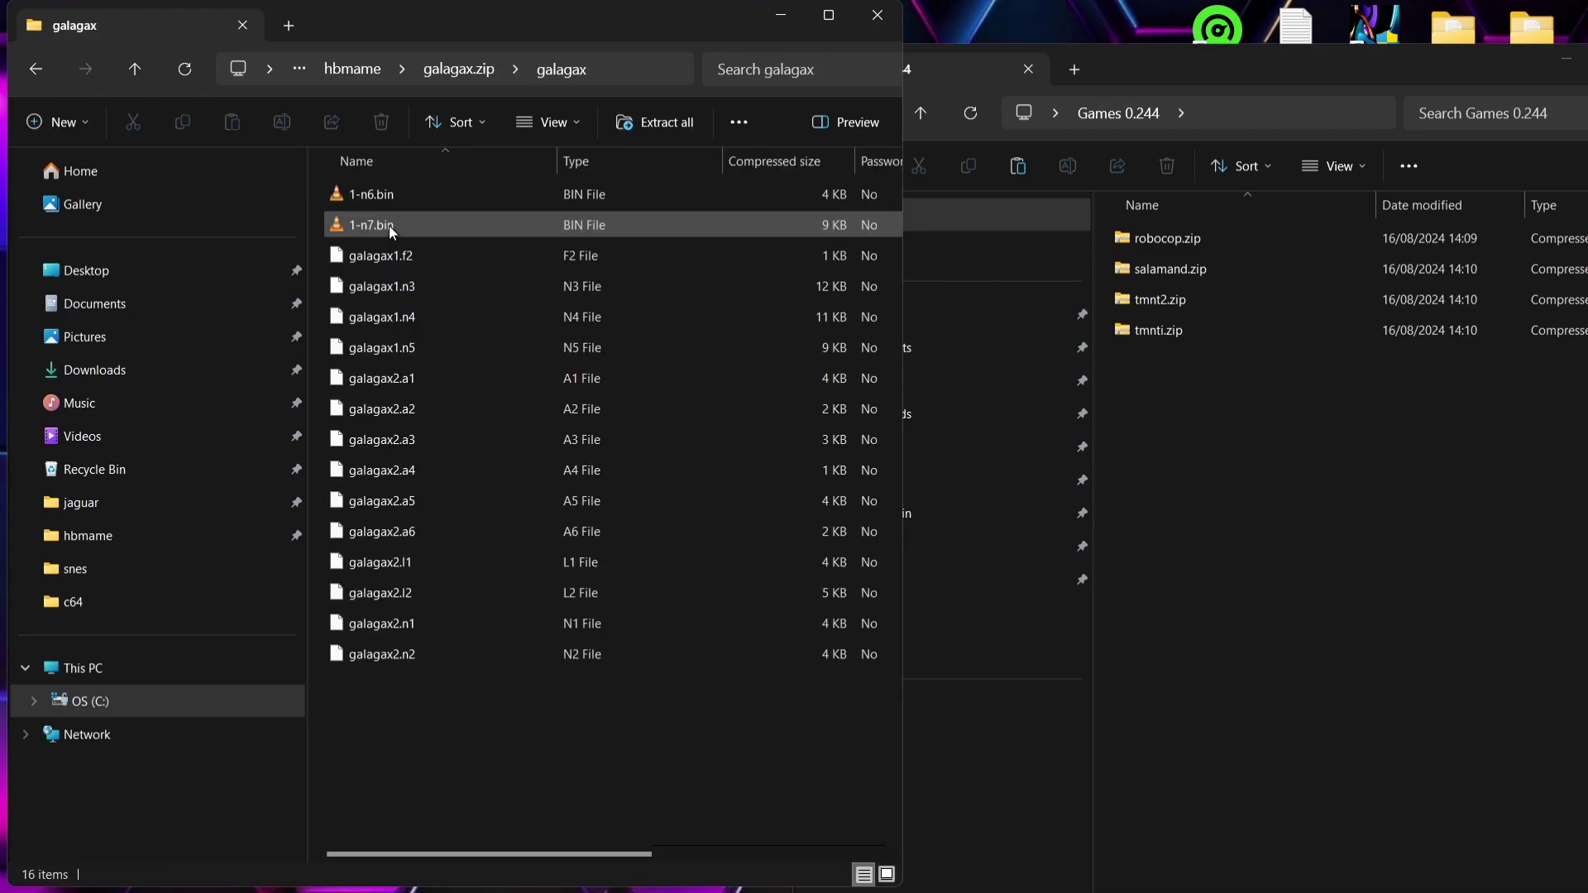
pyautogui.click(33, 68)
pyautogui.click(33, 68)
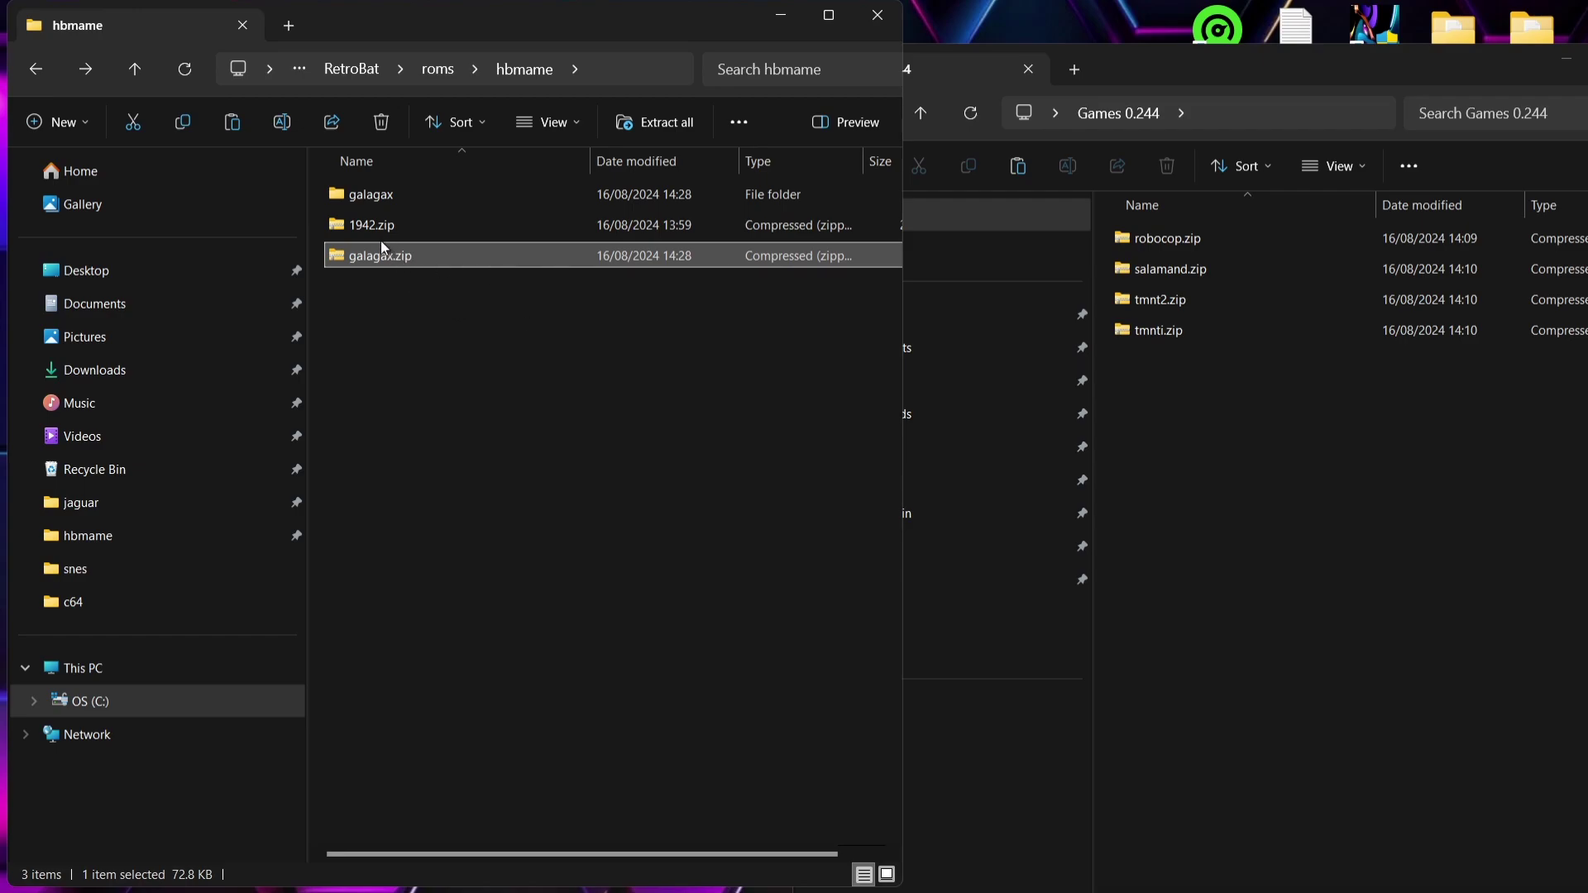
# - Delete the uncompressed galagax folder and return to the Games 0.244 window
pyautogui.click(425, 198)
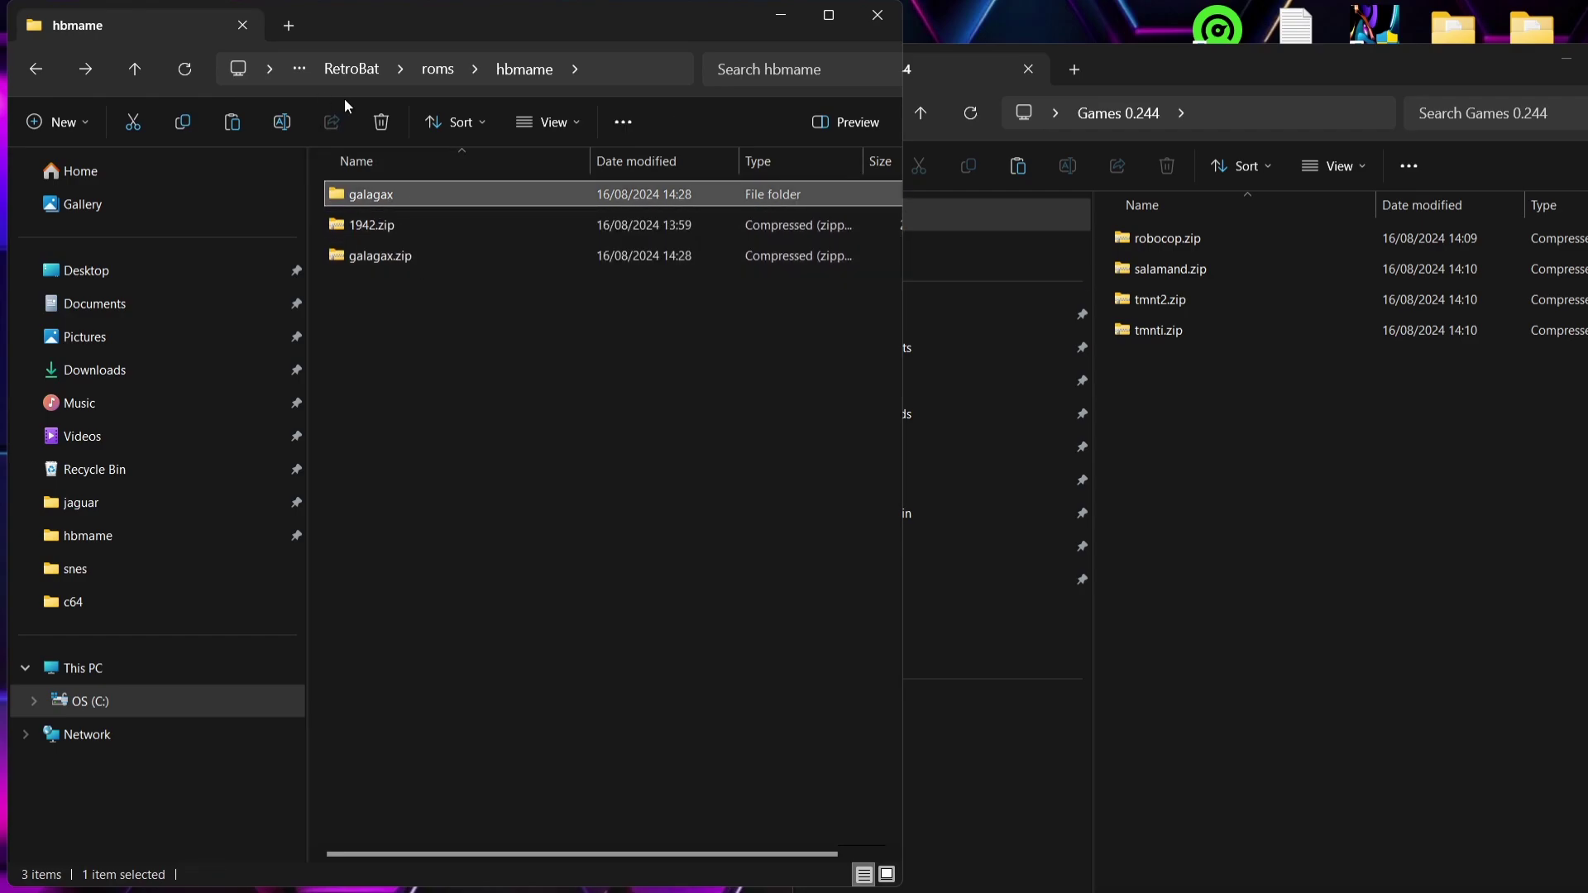
pyautogui.click(378, 124)
pyautogui.click(1370, 351)
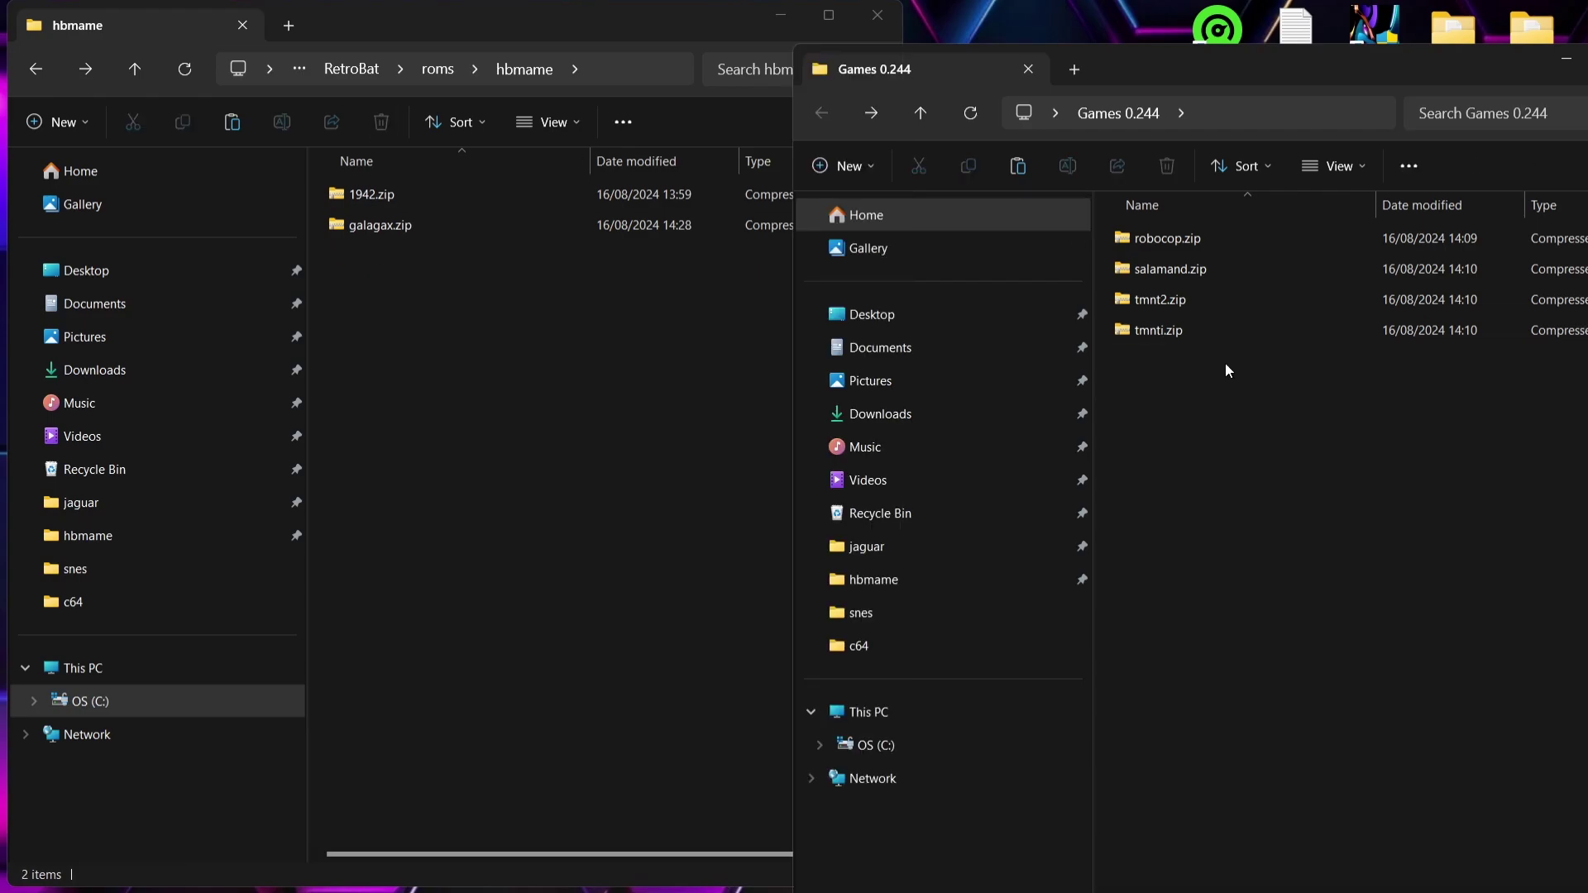
# - Look inside tmnt2.zip in Games 0.244 and move the archive into RetroBat's hbmame roms folder
pyautogui.click(1183, 298)
pyautogui.doubleClick(1183, 298)
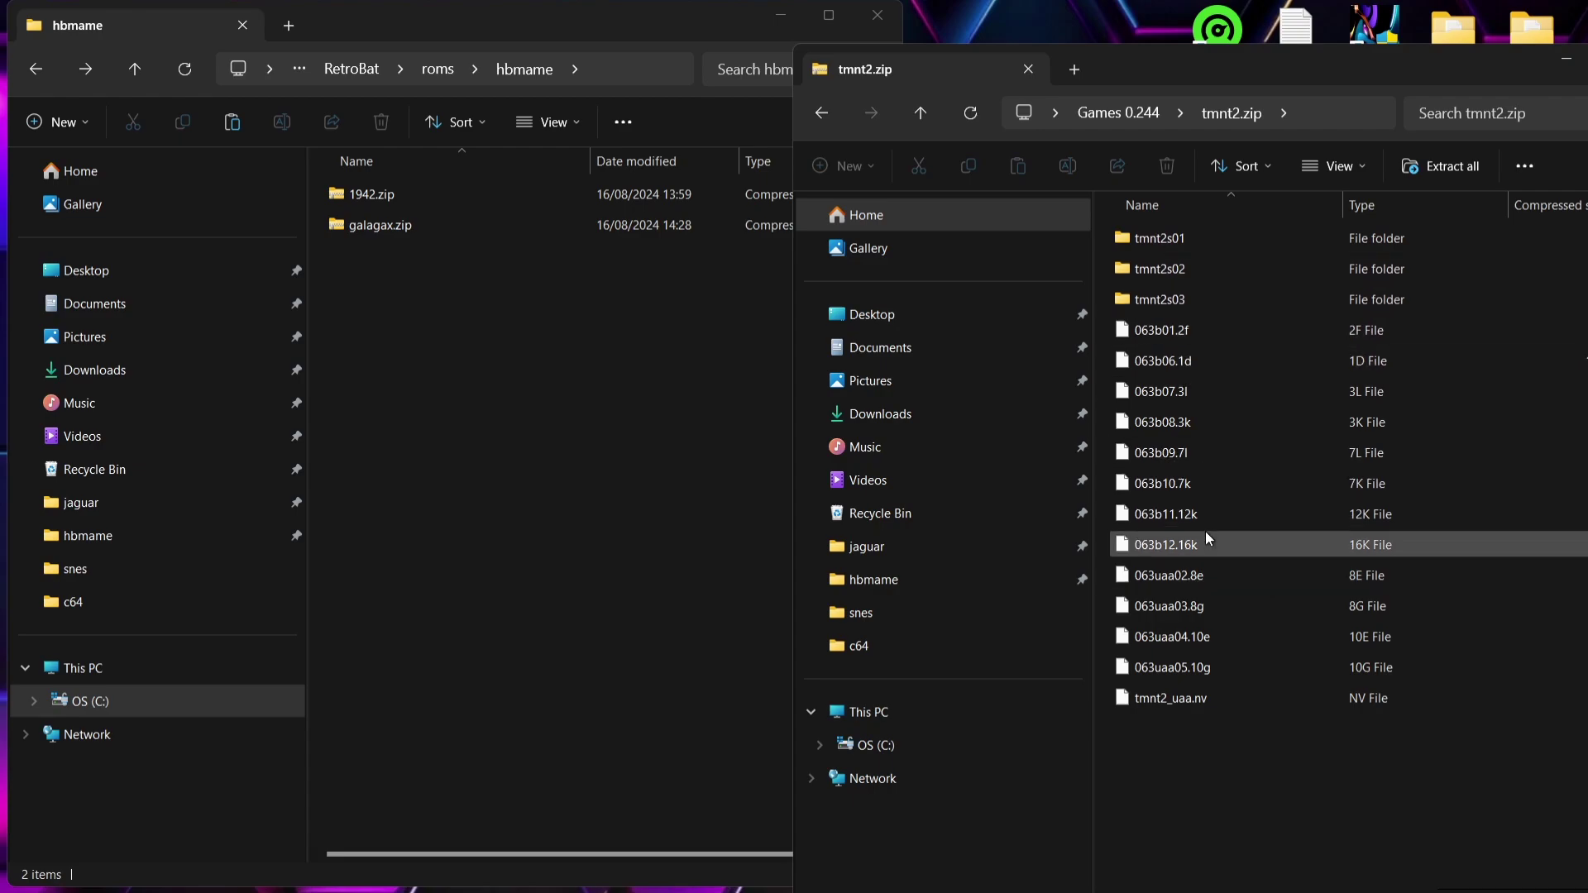
pyautogui.click(825, 114)
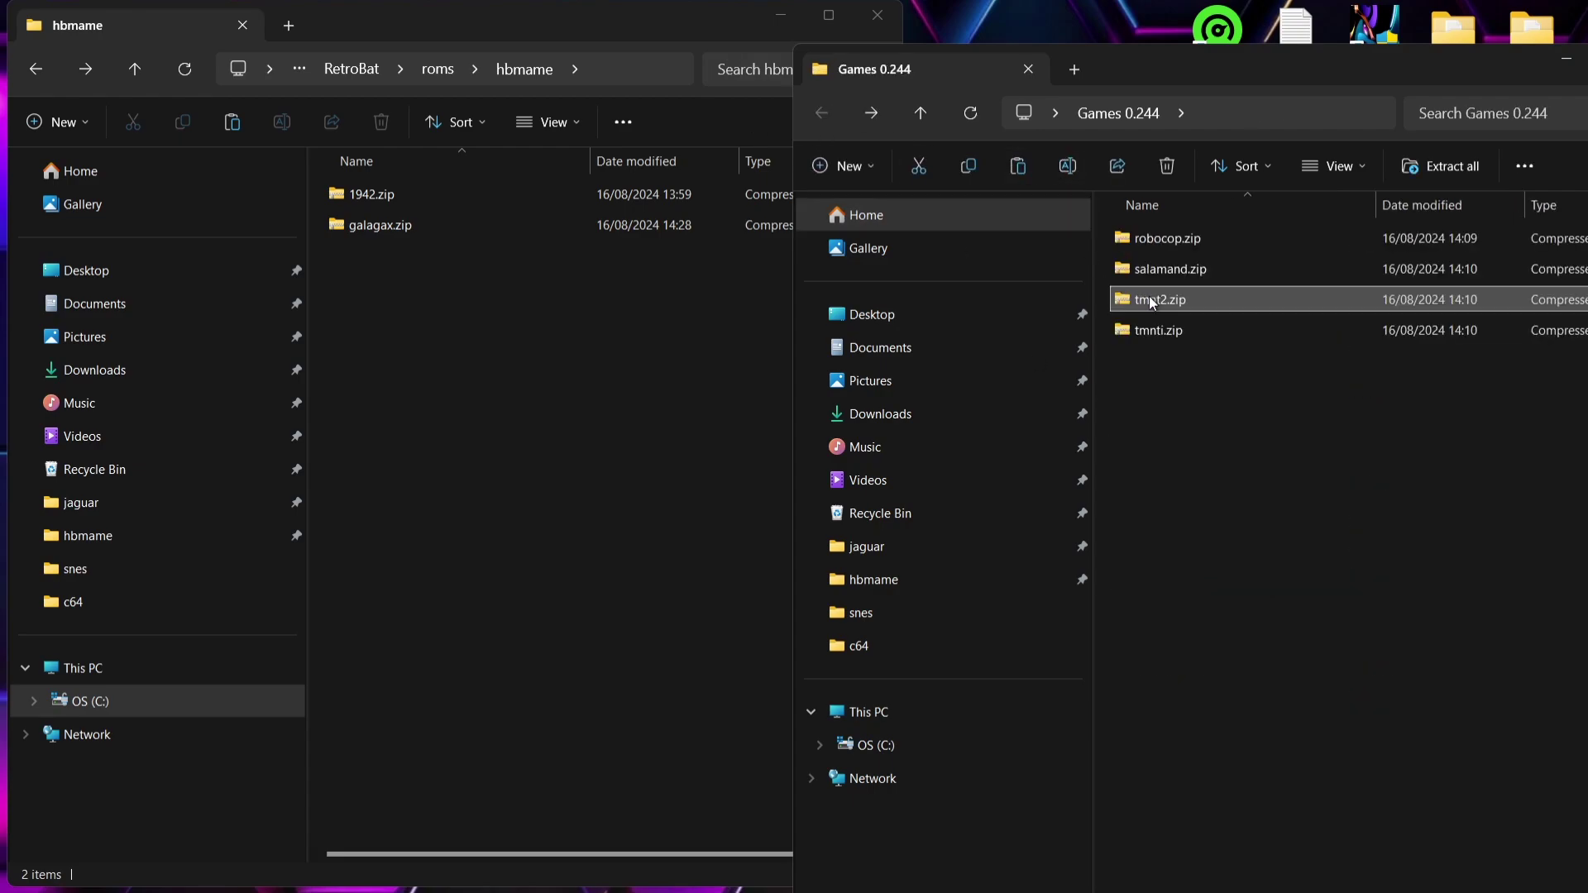
pyautogui.moveTo(1158, 299); pyautogui.dragTo(484, 445)
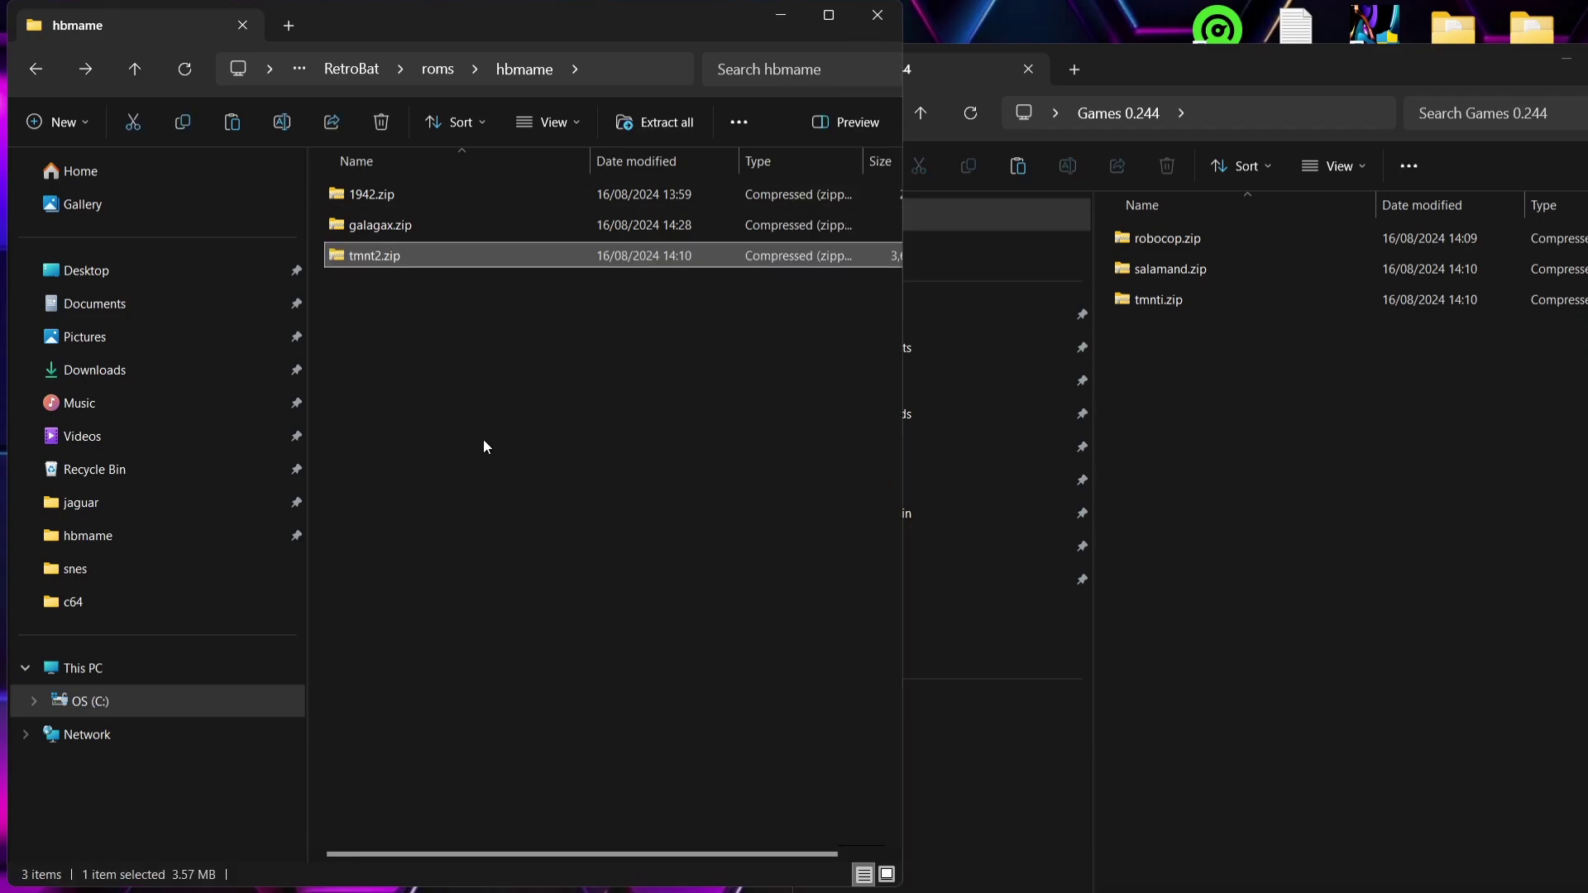
# - Copy the tmnt2s01 folder out of tmnt2.zip into RetroBat's hbmame roms folder
pyautogui.doubleClick(373, 255)
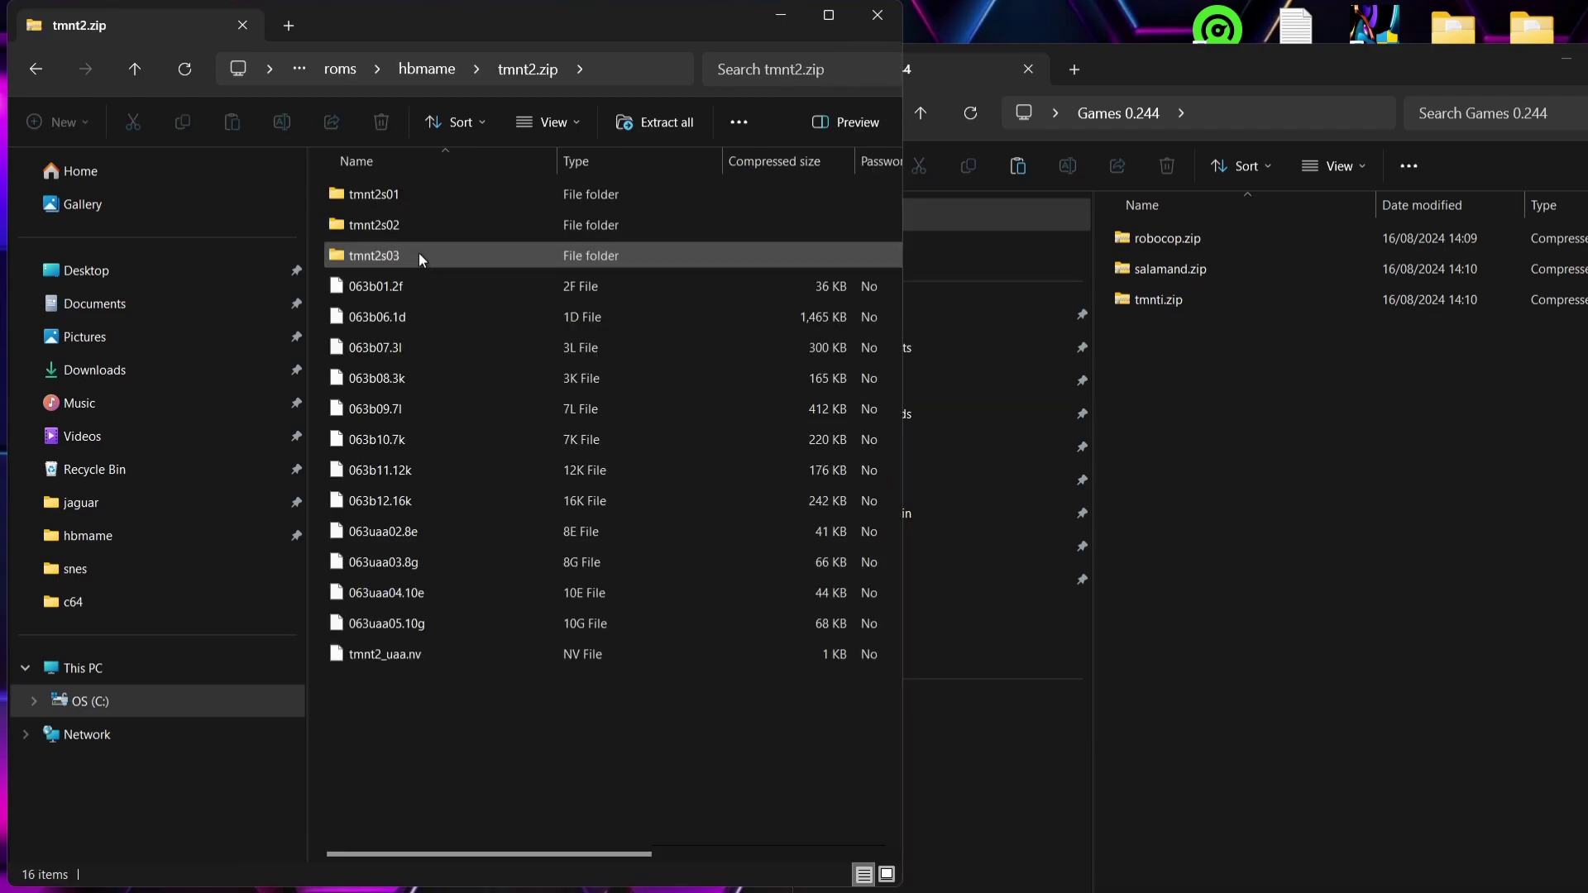
pyautogui.click(403, 195)
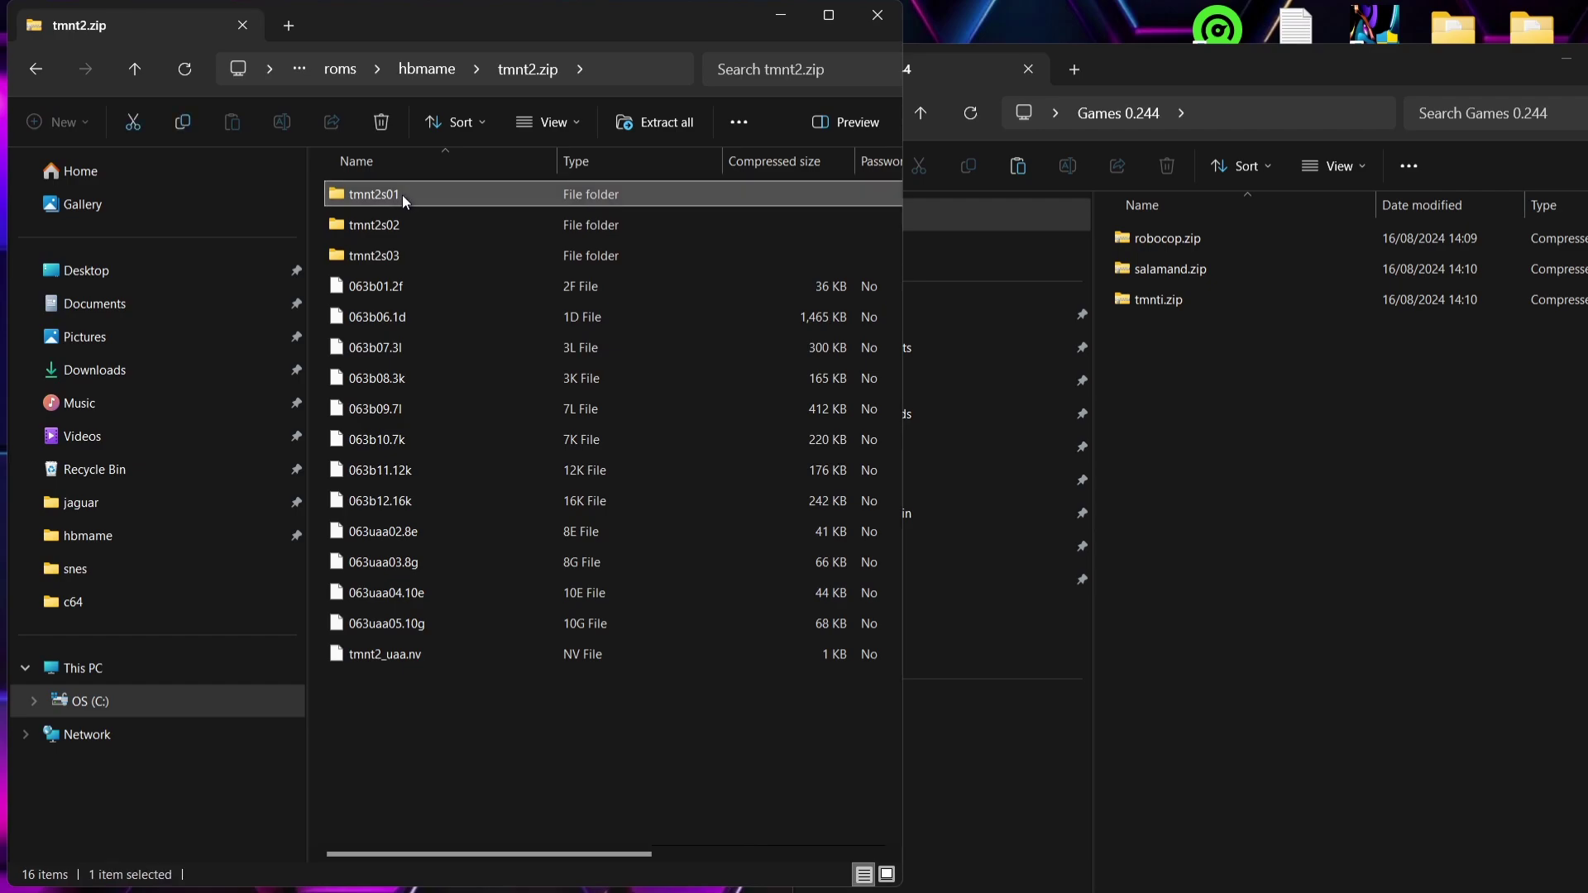
pyautogui.rightClick(402, 195)
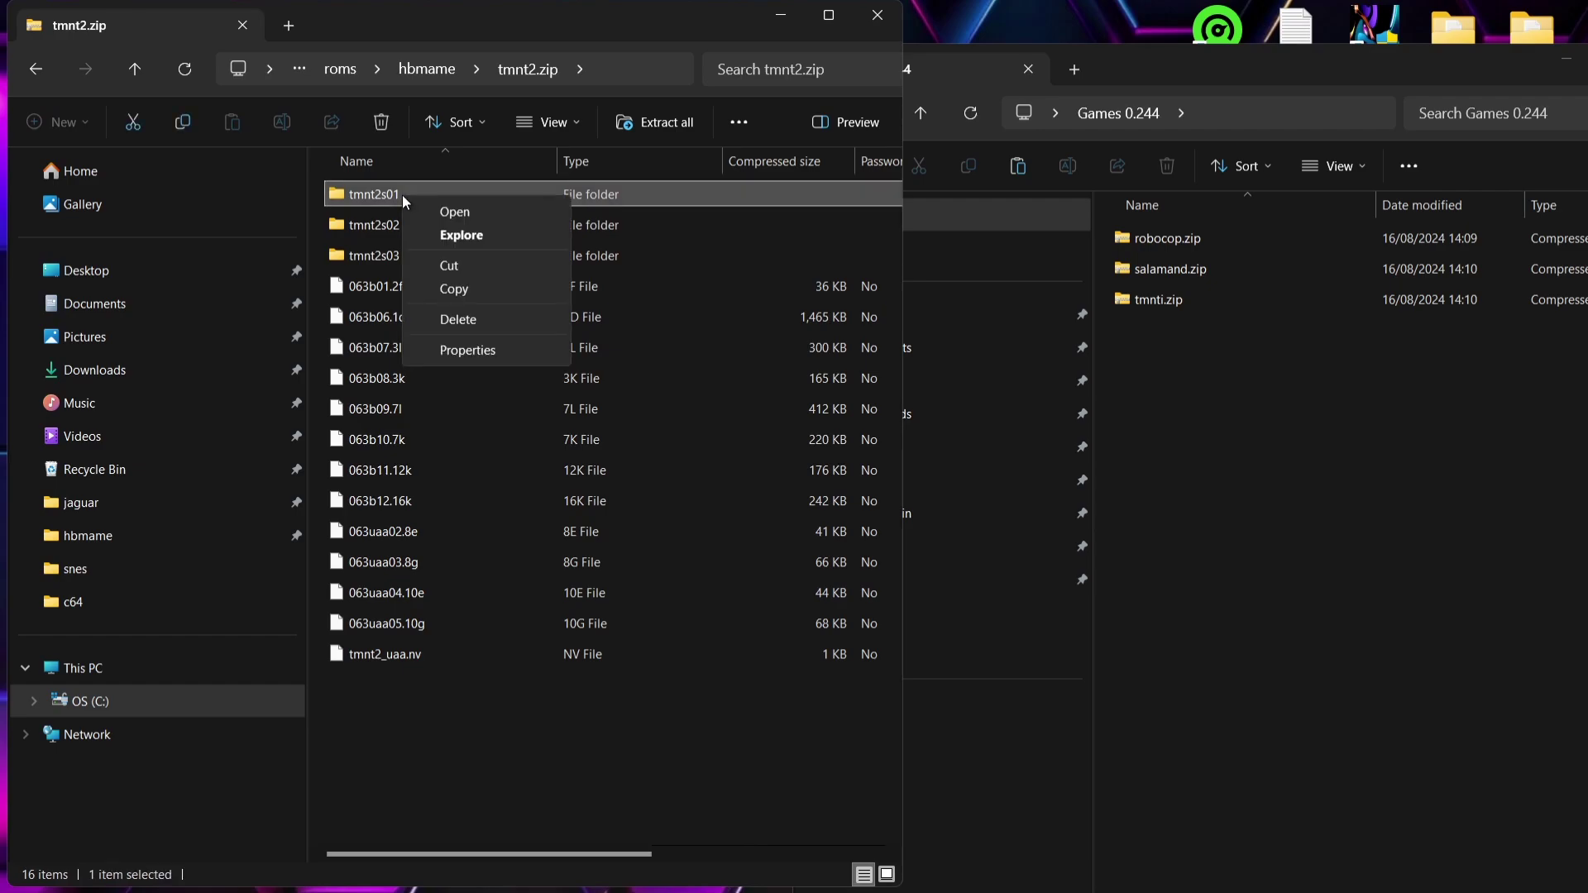
pyautogui.click(463, 289)
pyautogui.click(36, 69)
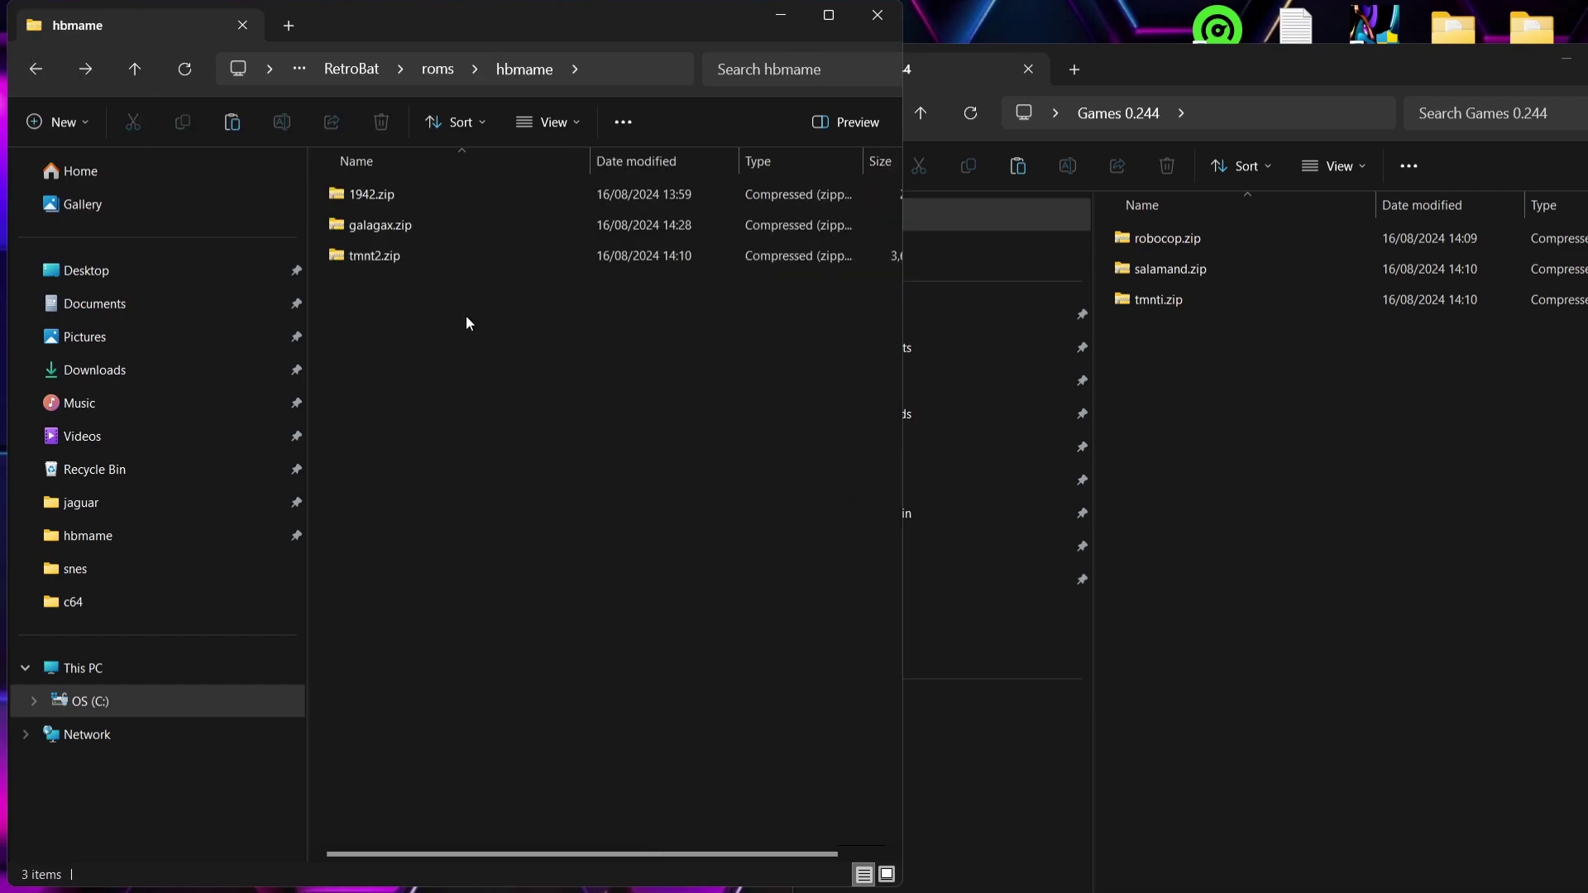
pyautogui.rightClick(466, 323)
pyautogui.click(486, 337)
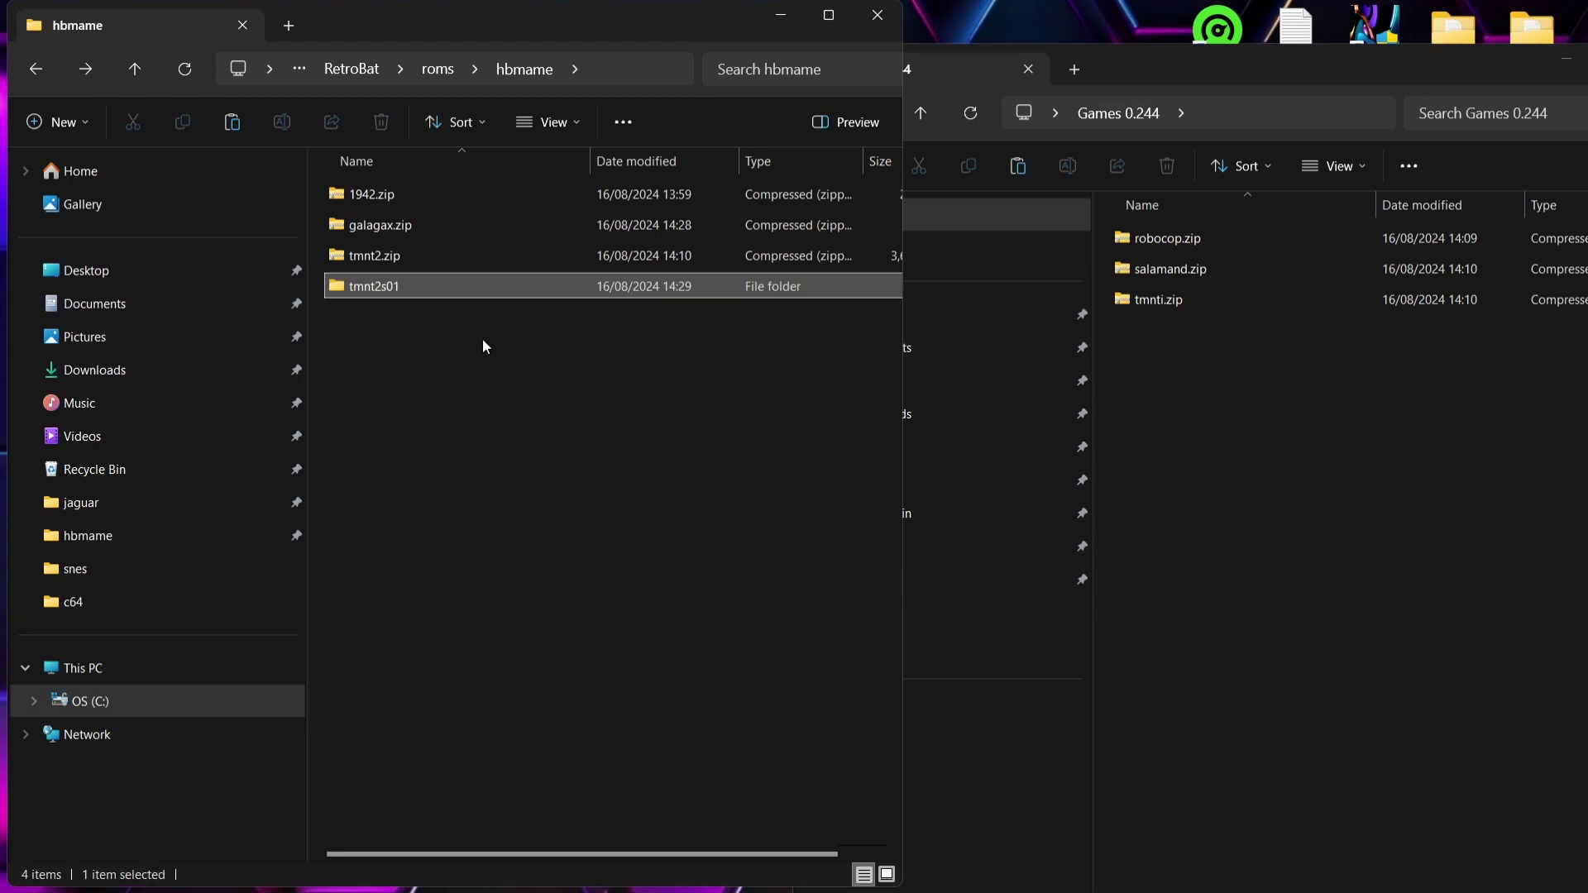
# - Compress the tmnt2s01 folder to a ZIP file under the same name and delete the uncompressed folder
pyautogui.rightClick(385, 286)
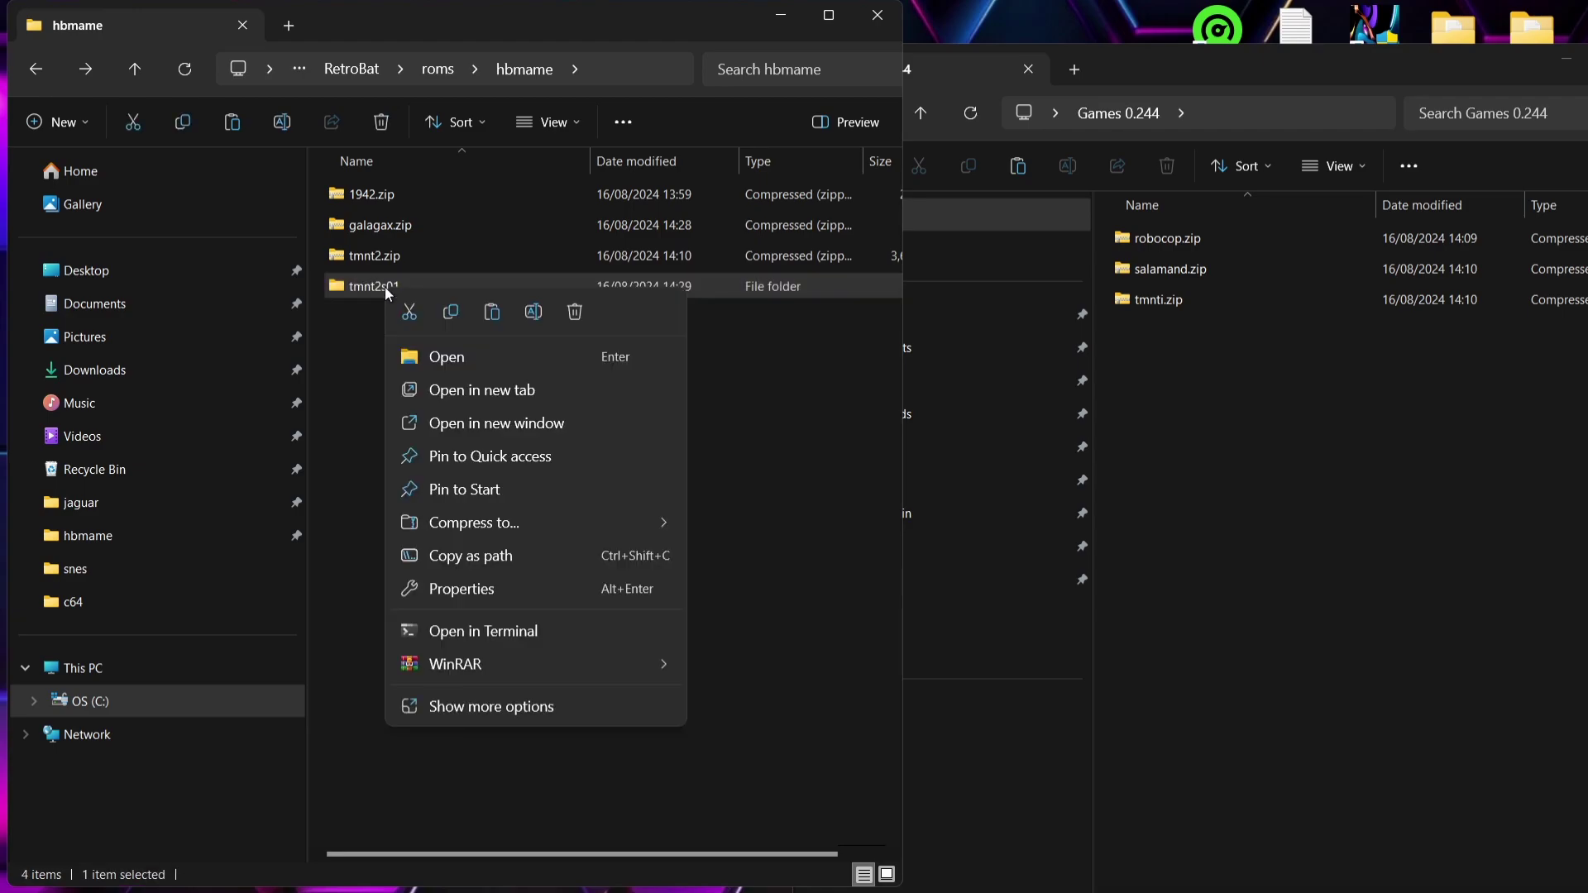
pyautogui.moveTo(479, 518)
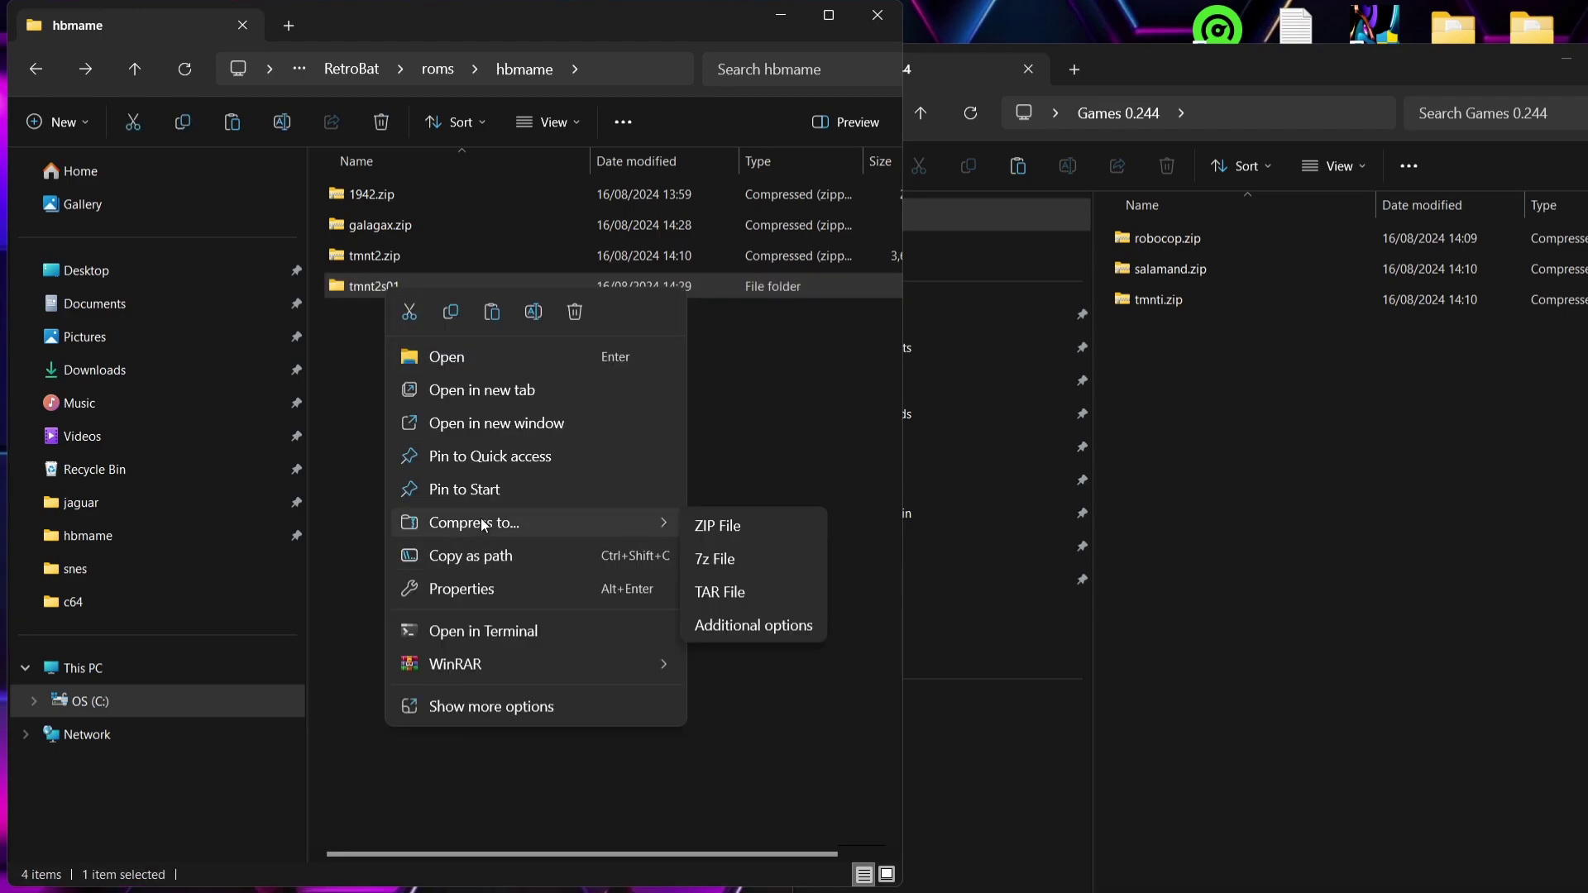
pyautogui.click(771, 521)
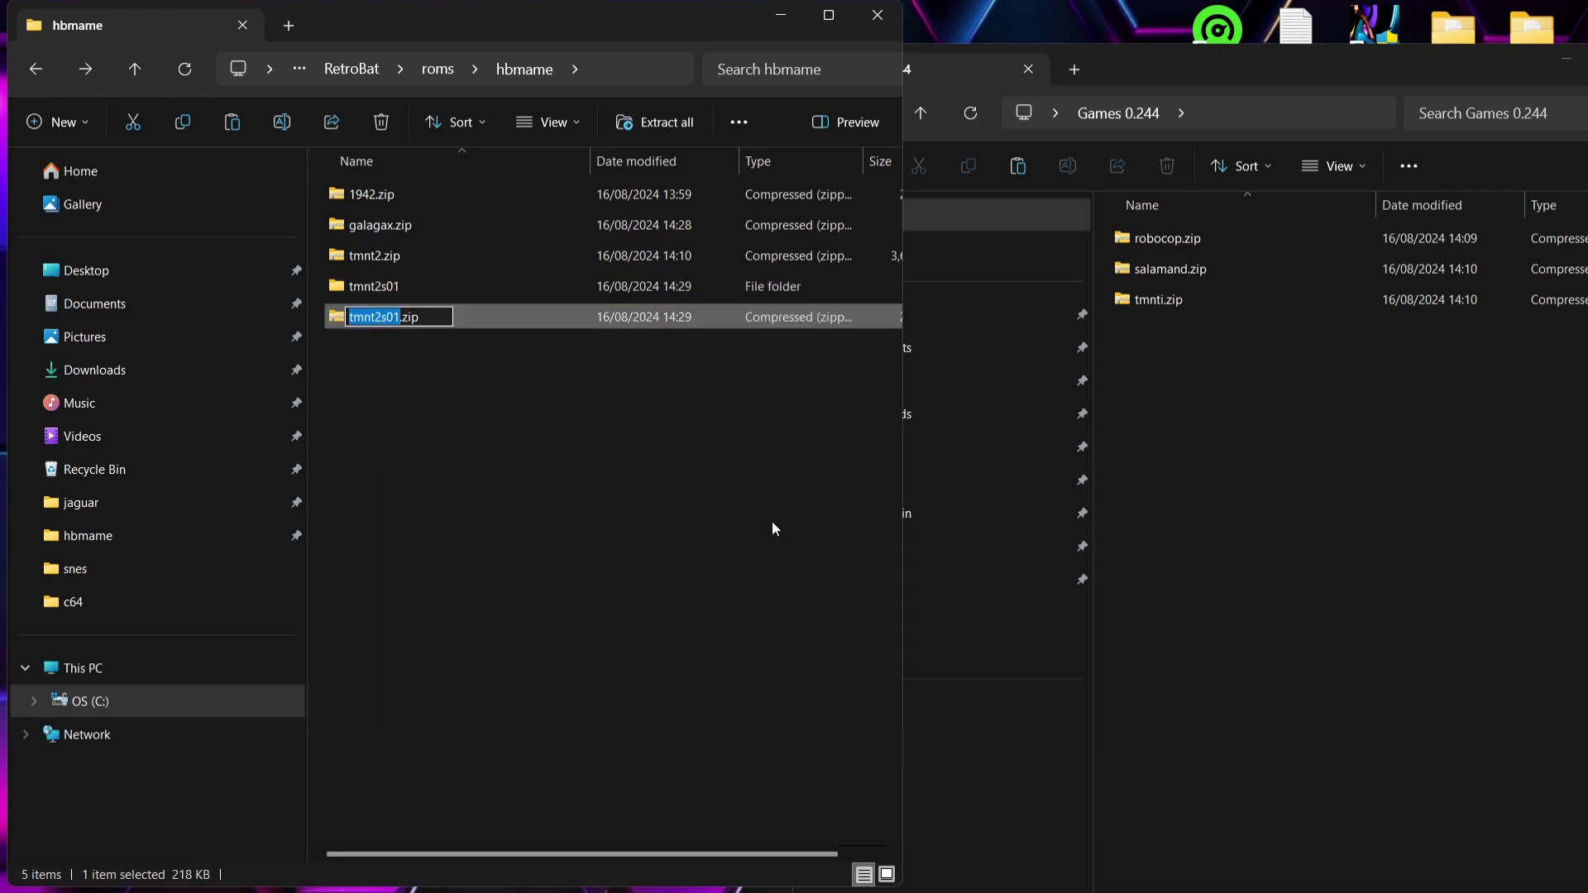
pyautogui.click(771, 521)
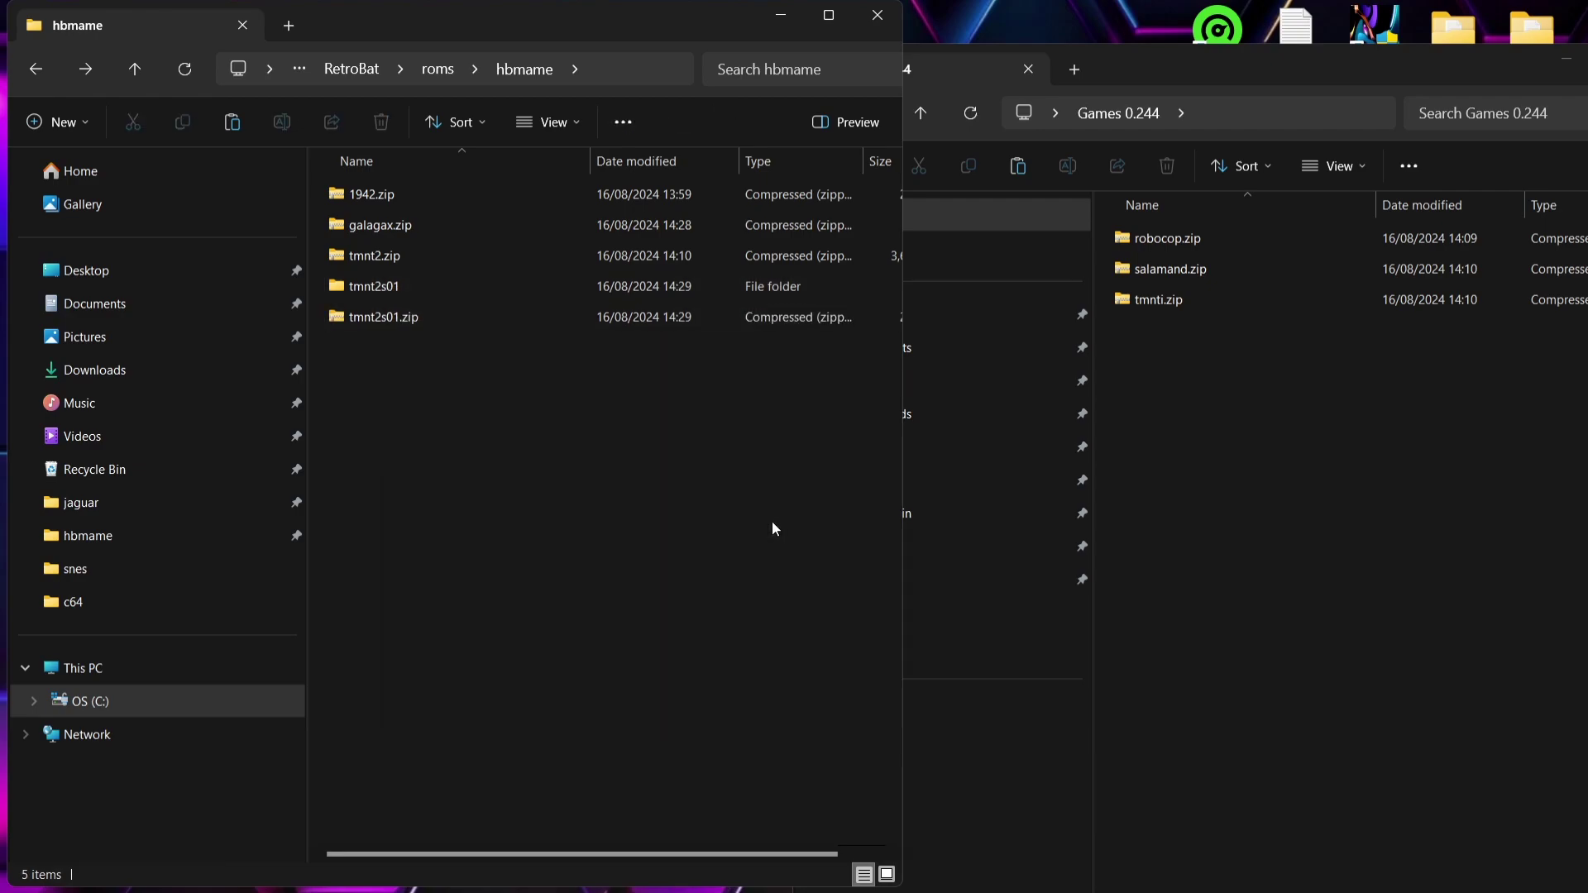
pyautogui.click(409, 285)
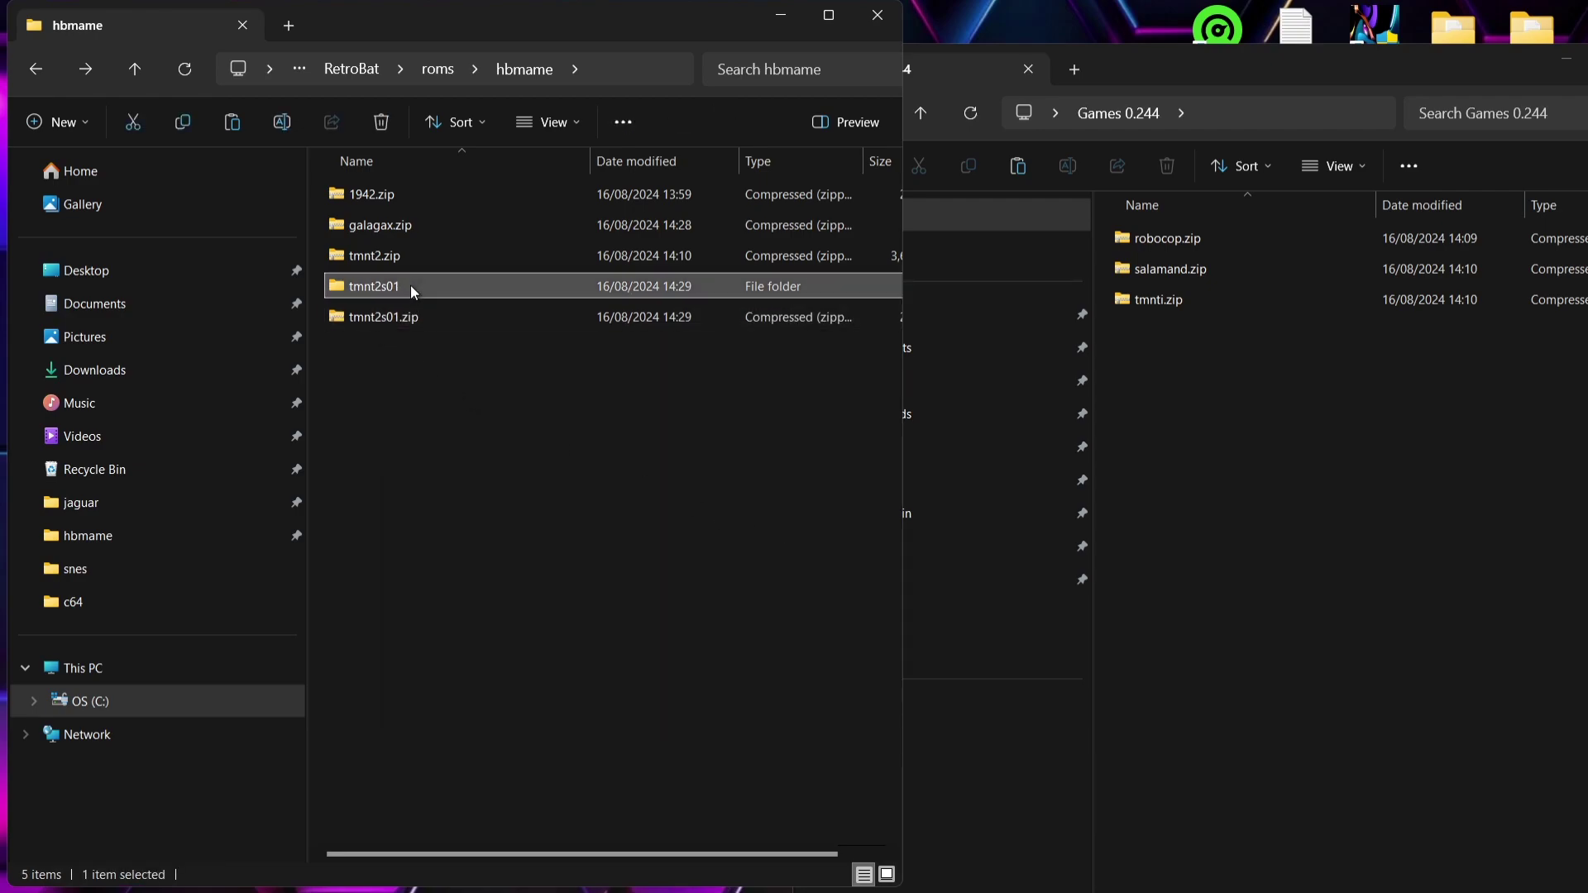
pyautogui.click(381, 122)
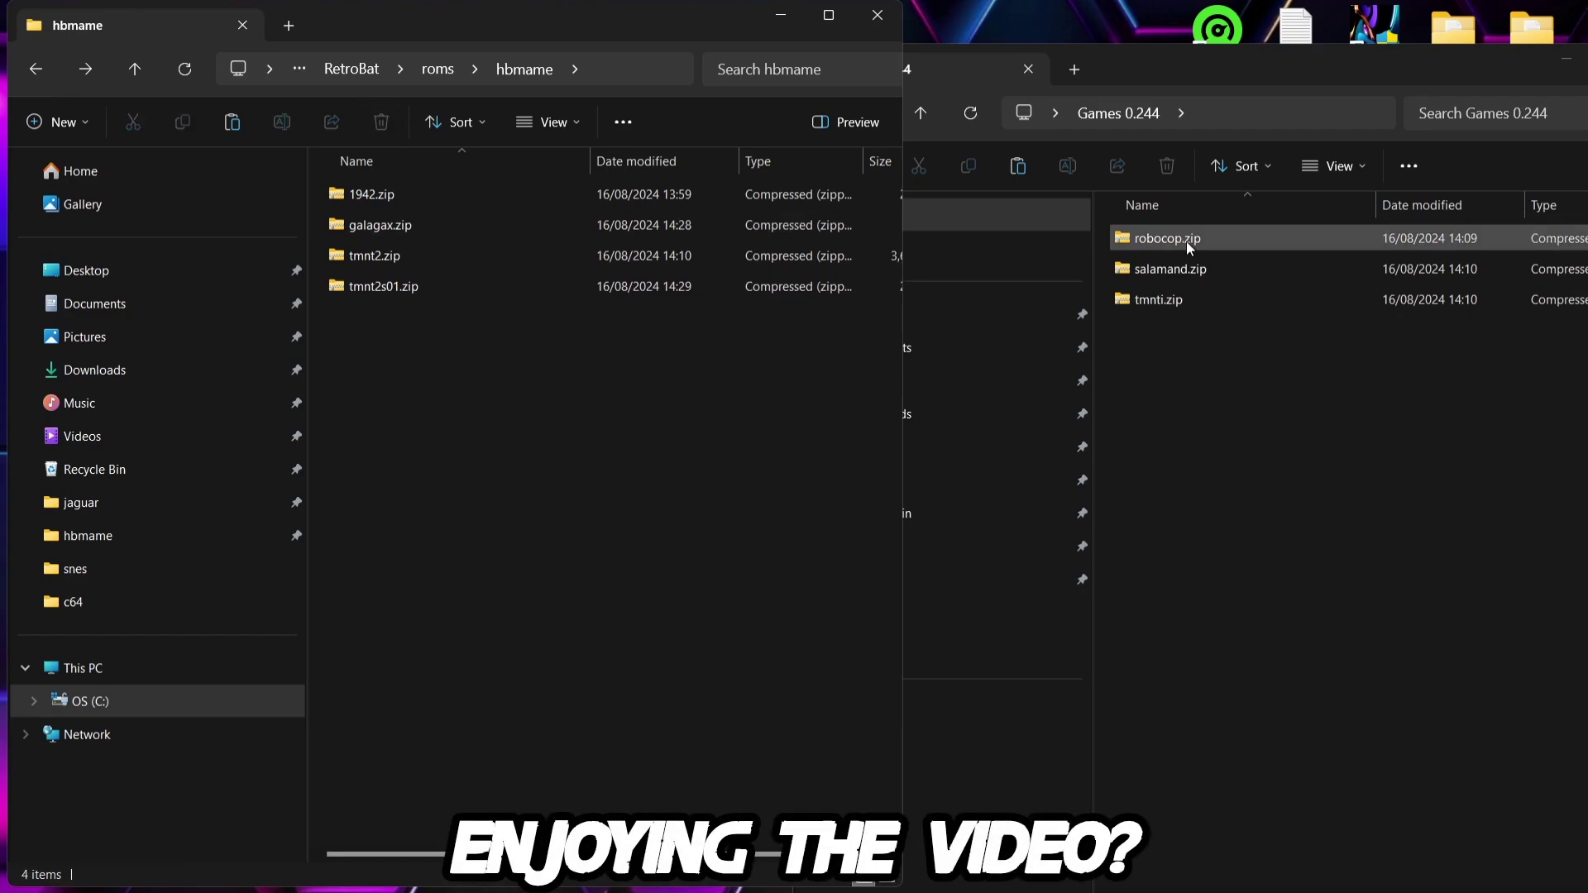
# - Move salamand.zip from Games 0.244 into the hbmame folder and copy the spclone folder out of it there
pyautogui.moveTo(1188, 268); pyautogui.dragTo(513, 509)
pyautogui.doubleClick(375, 313)
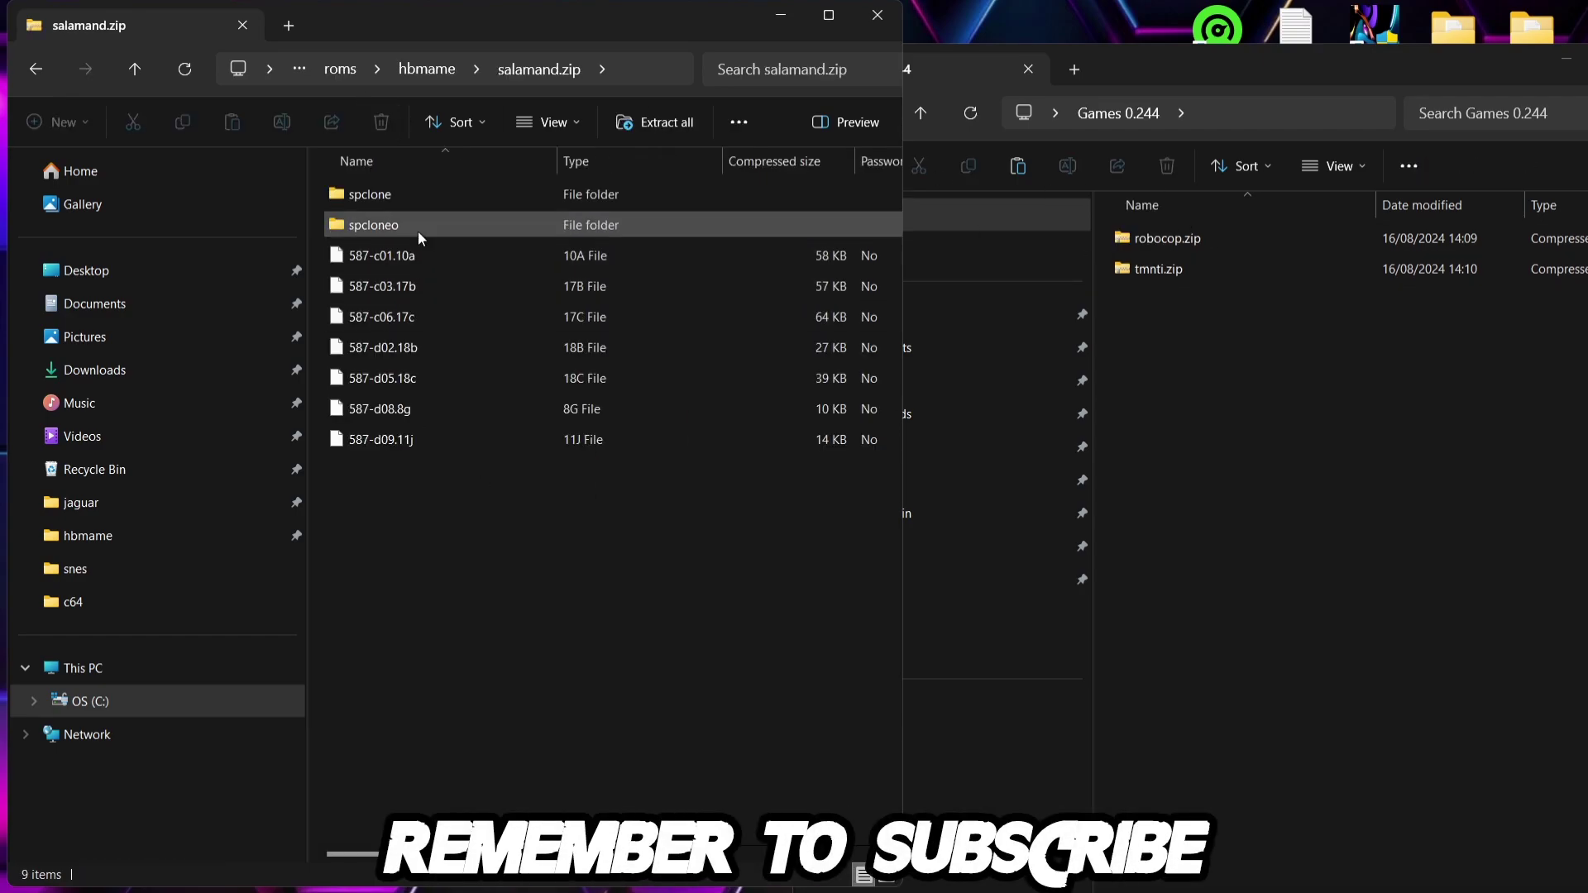
pyautogui.rightClick(361, 196)
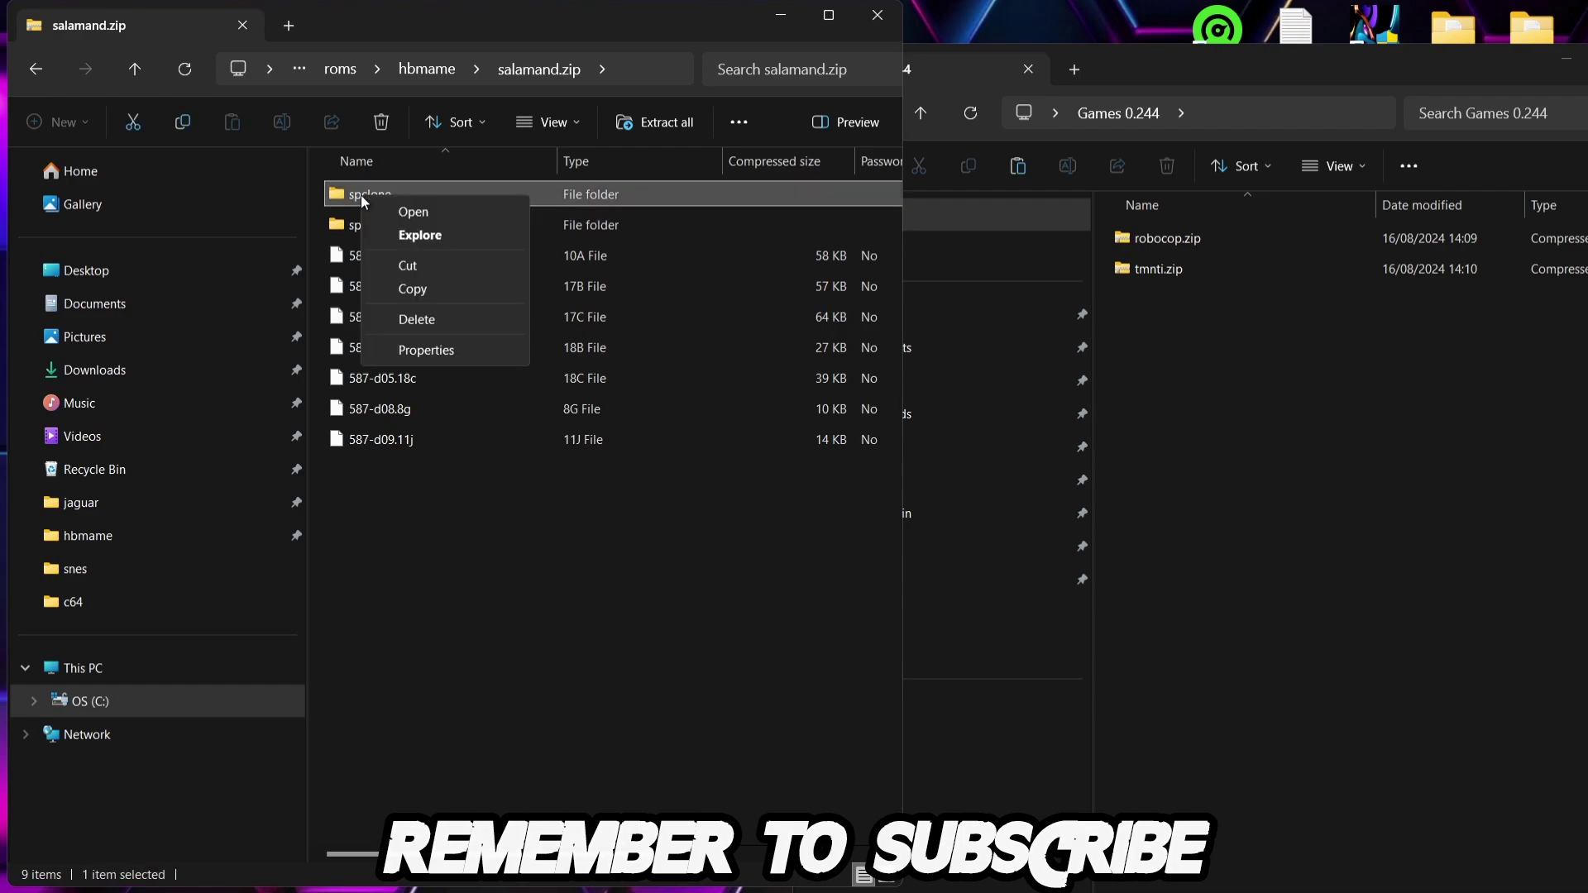
pyautogui.click(424, 288)
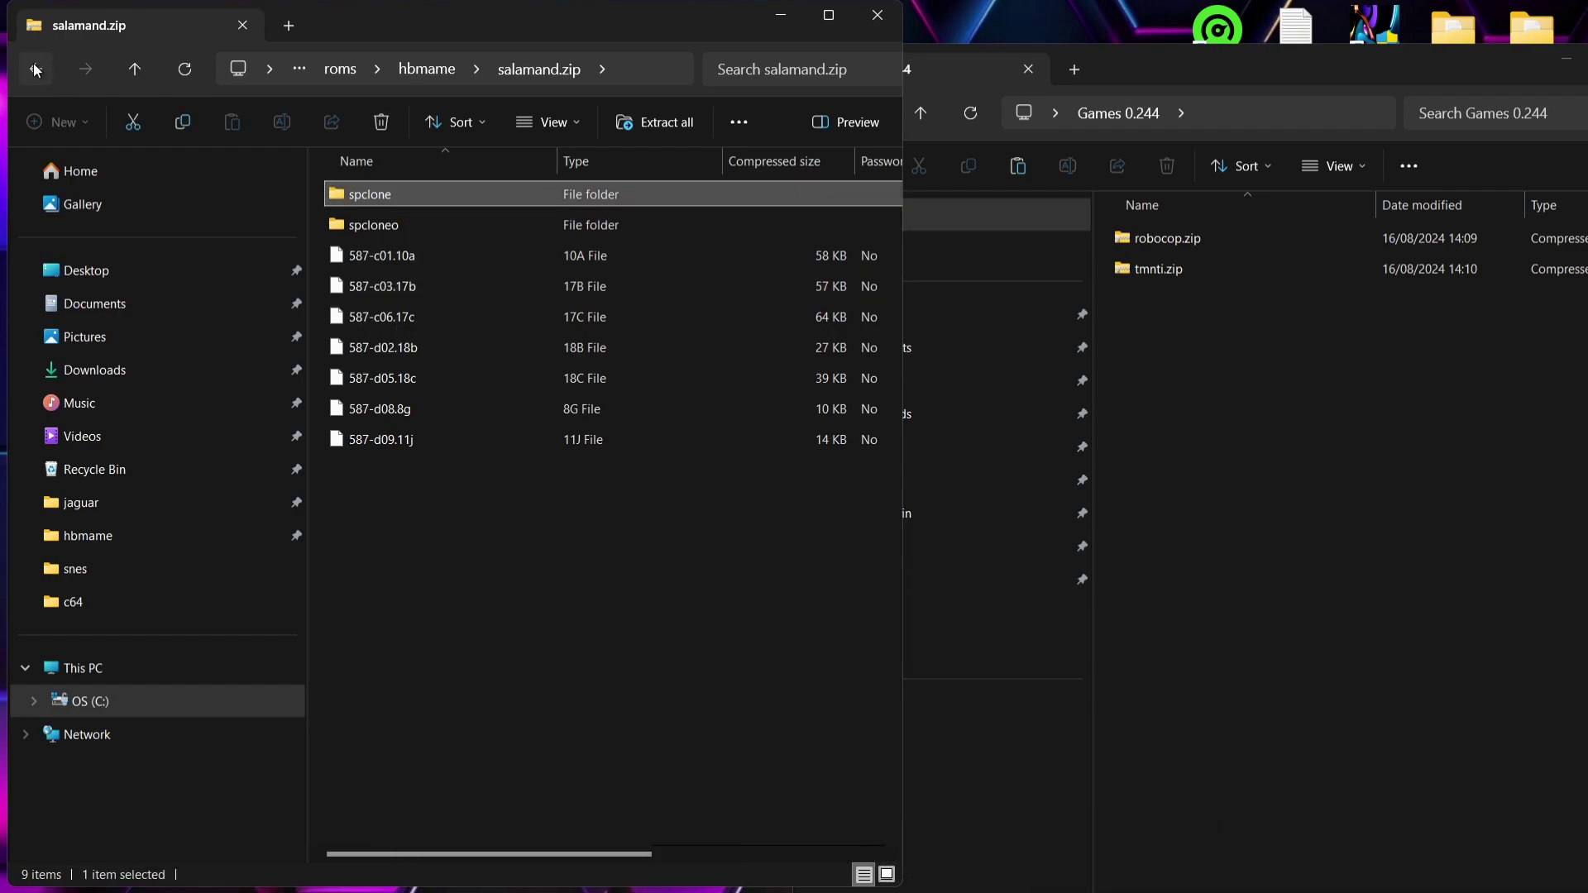
pyautogui.click(34, 65)
pyautogui.rightClick(503, 415)
pyautogui.click(523, 435)
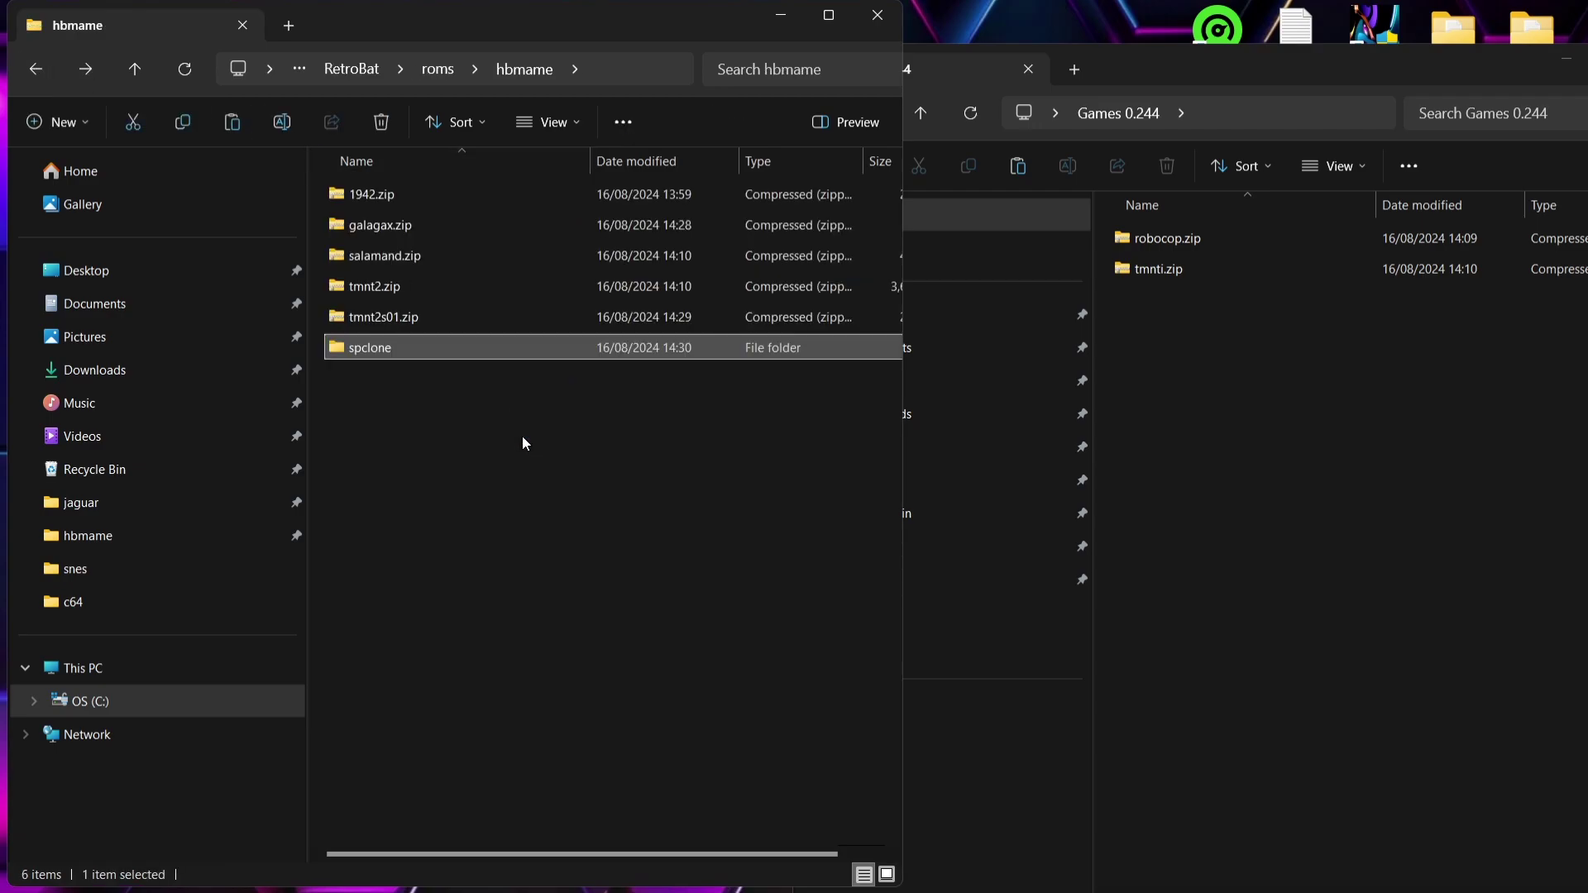
# - Compress the spclone folder to a ZIP file under the same name and delete the uncompressed folder
pyautogui.rightClick(376, 346)
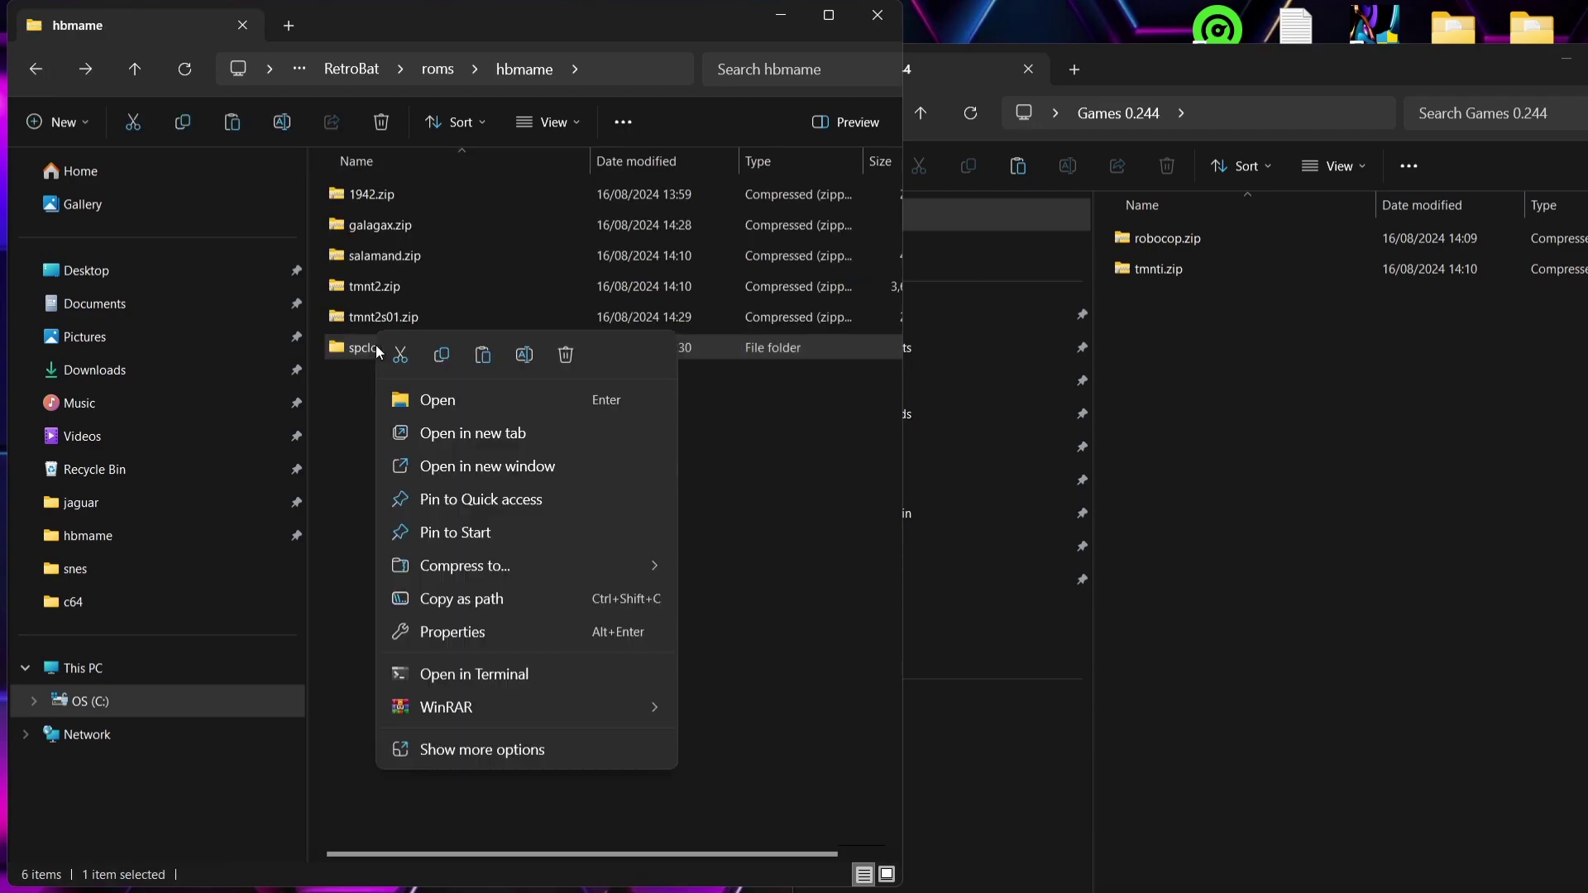
pyautogui.moveTo(519, 566)
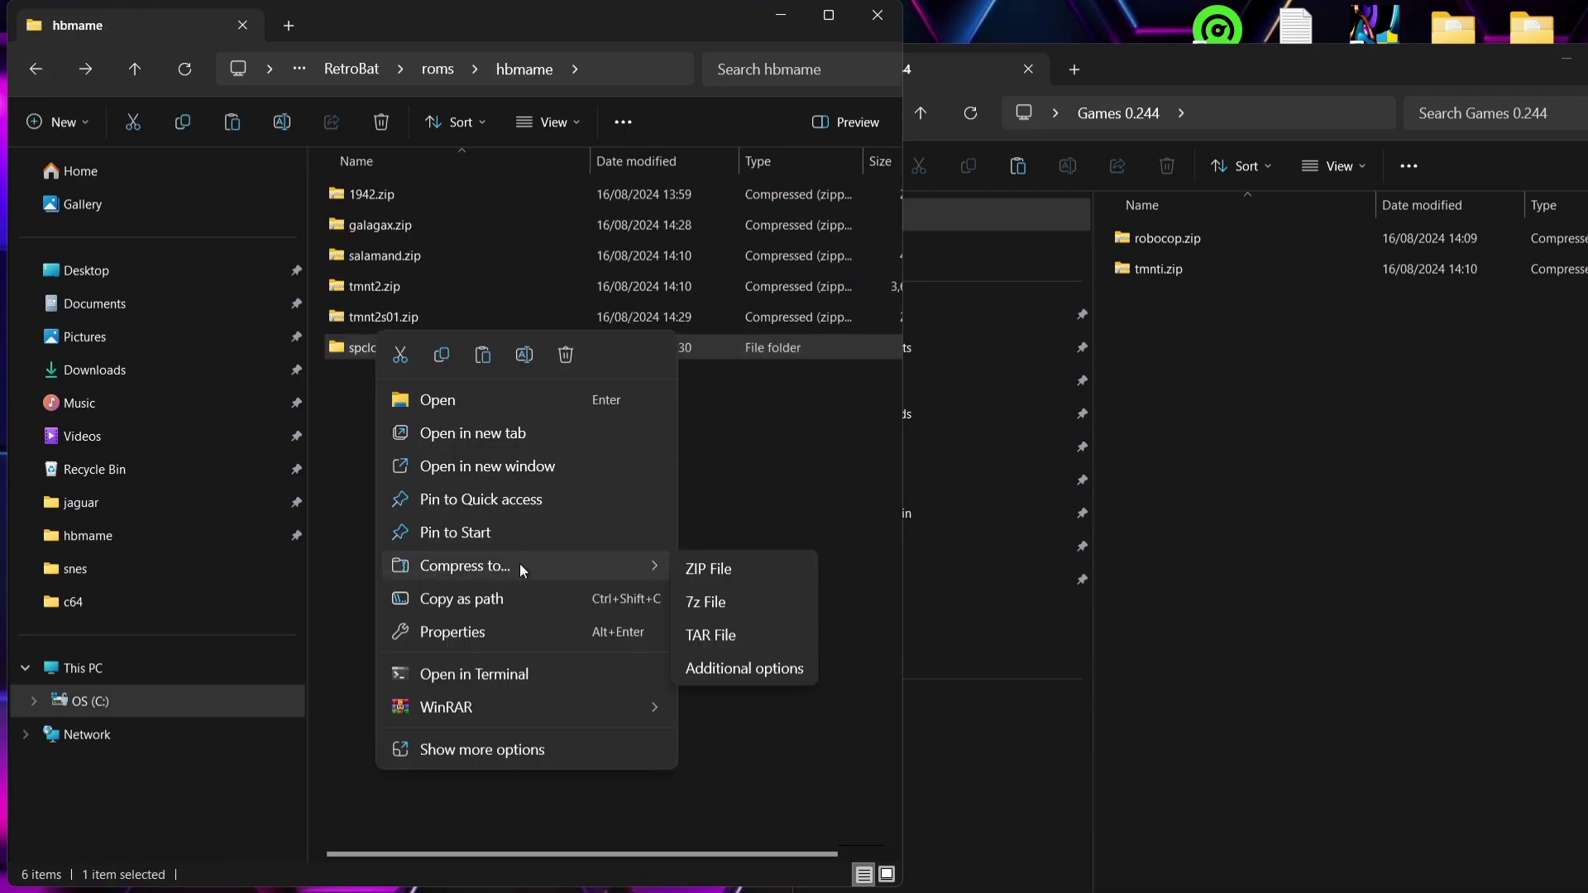
pyautogui.click(748, 573)
pyautogui.press('Return')
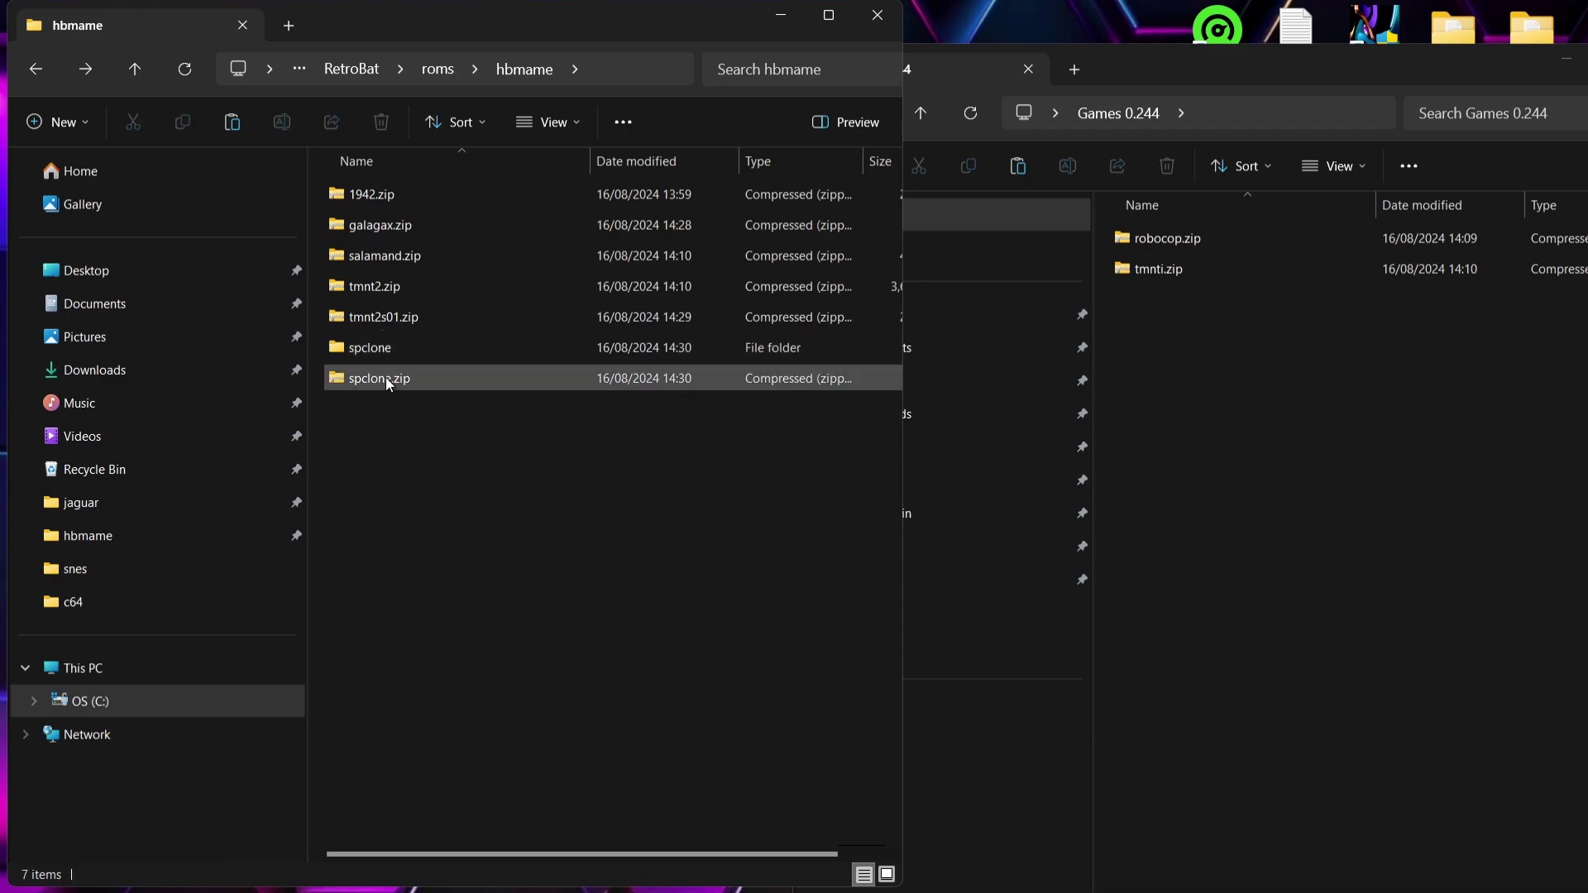
pyautogui.click(371, 346)
pyautogui.click(385, 124)
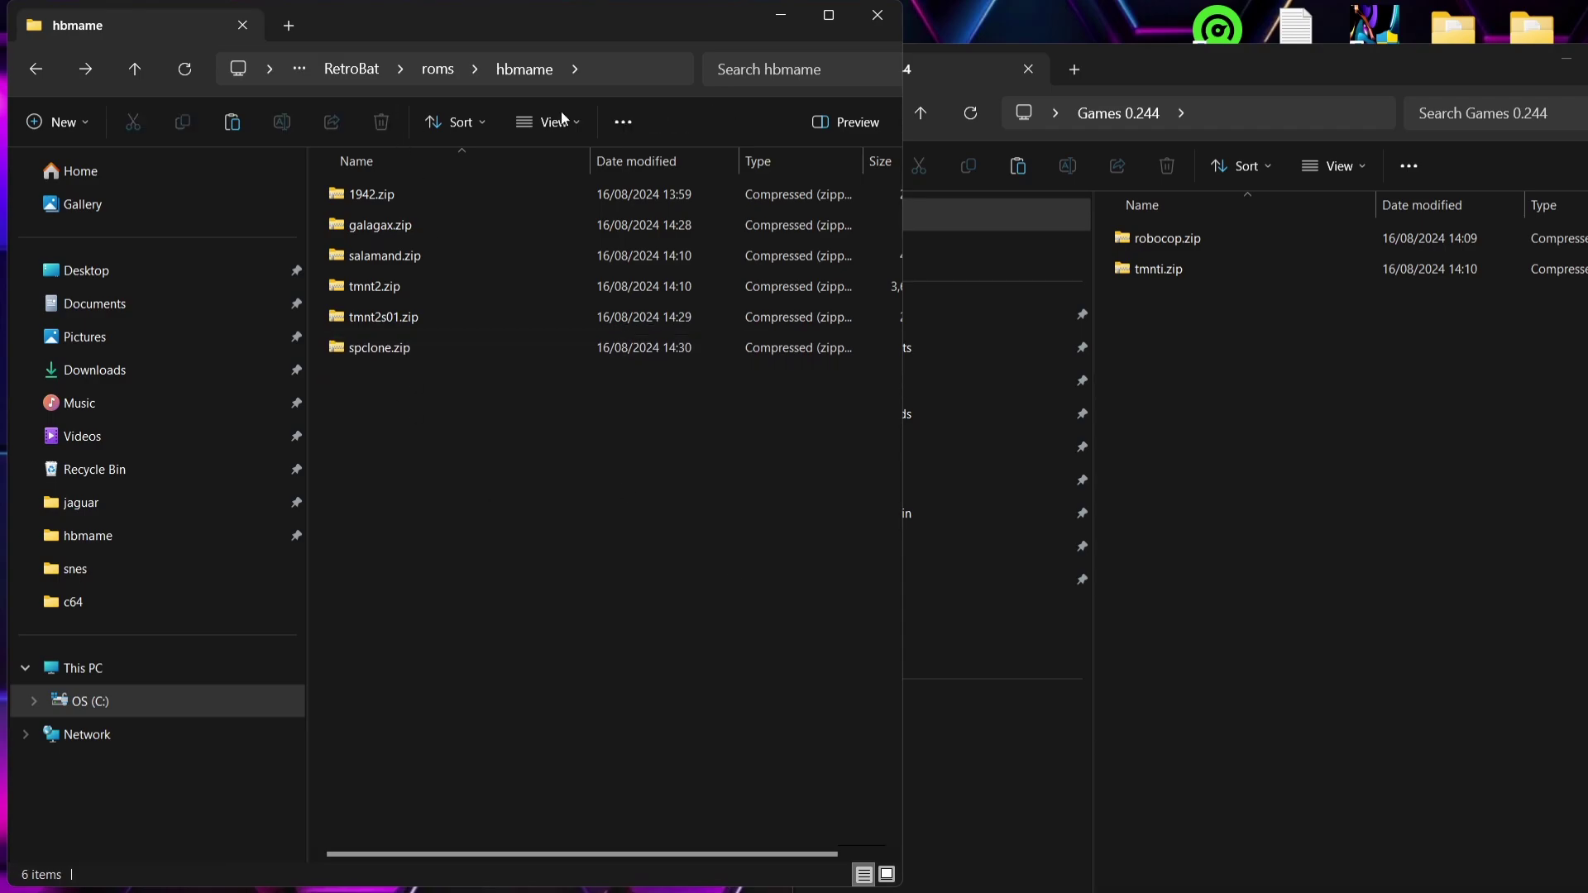
# - Close the hbmame folder window and move the Games 0.244 window aside
pyautogui.click(877, 15)
pyautogui.moveTo(1475, 80); pyautogui.dragTo(893, 129)
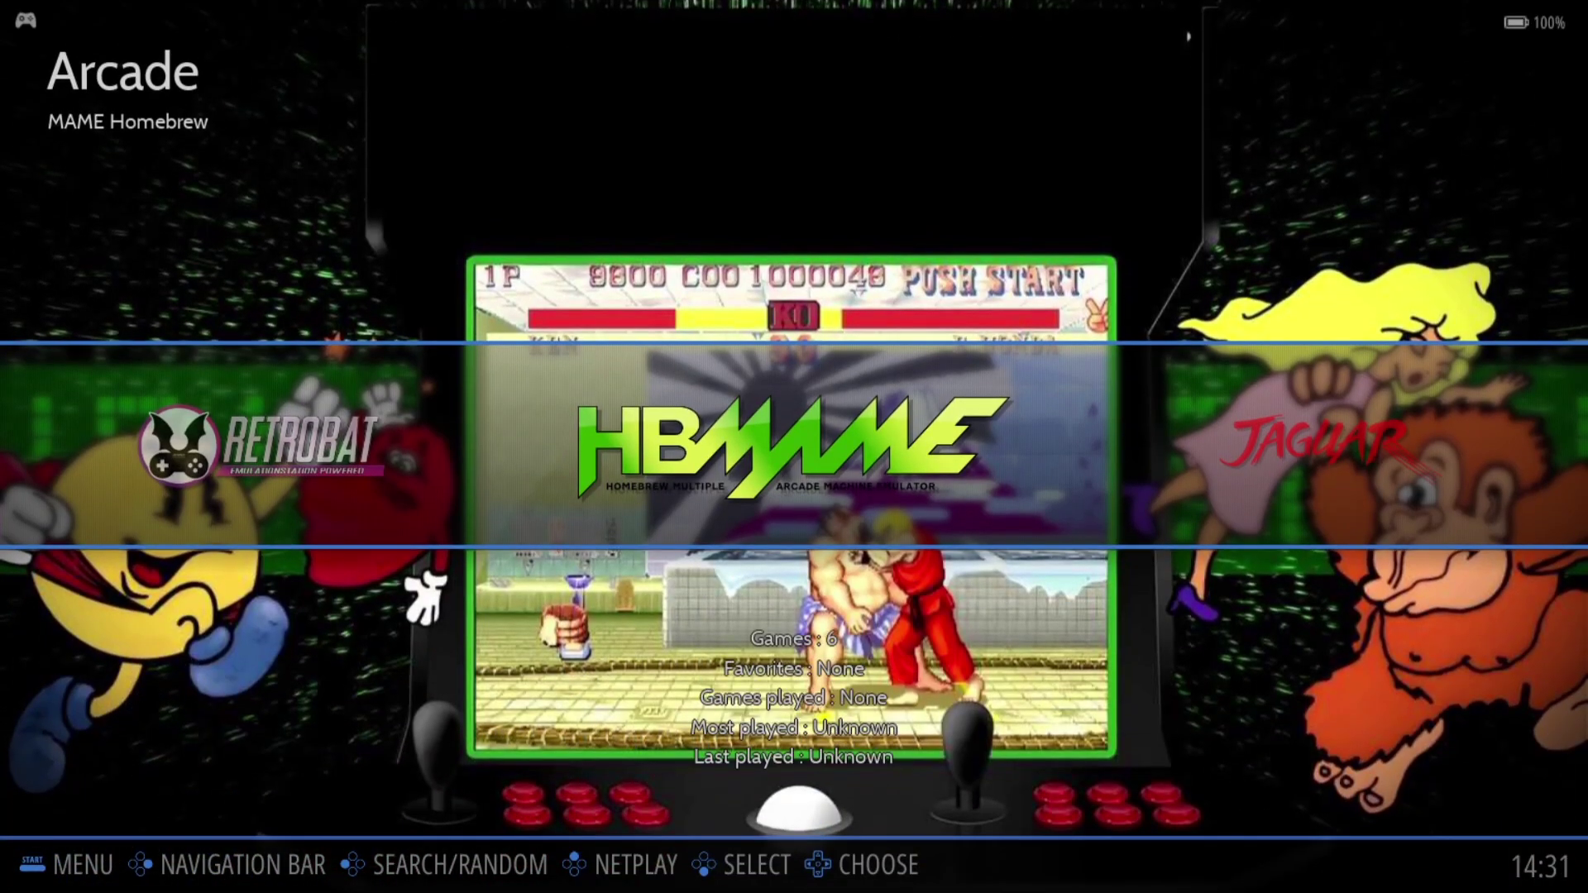
# - Switch to RetroBat, open the HBMAME system, launch 1942 (Galaga X) and agree to install the hbmame emulator
pyautogui.press('Return')
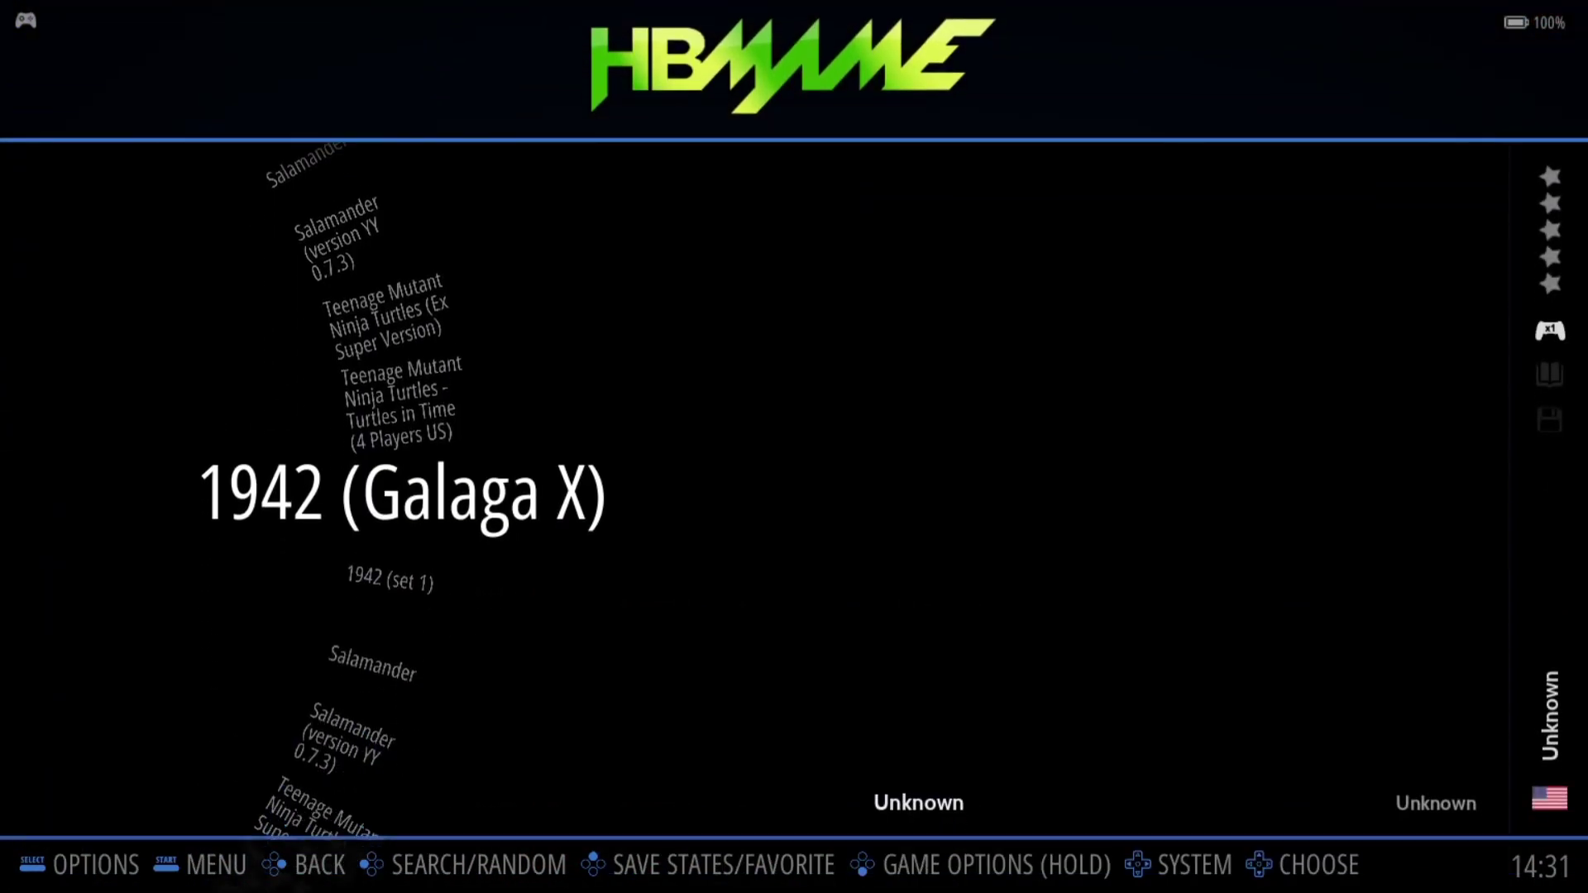
pyautogui.press('Down')
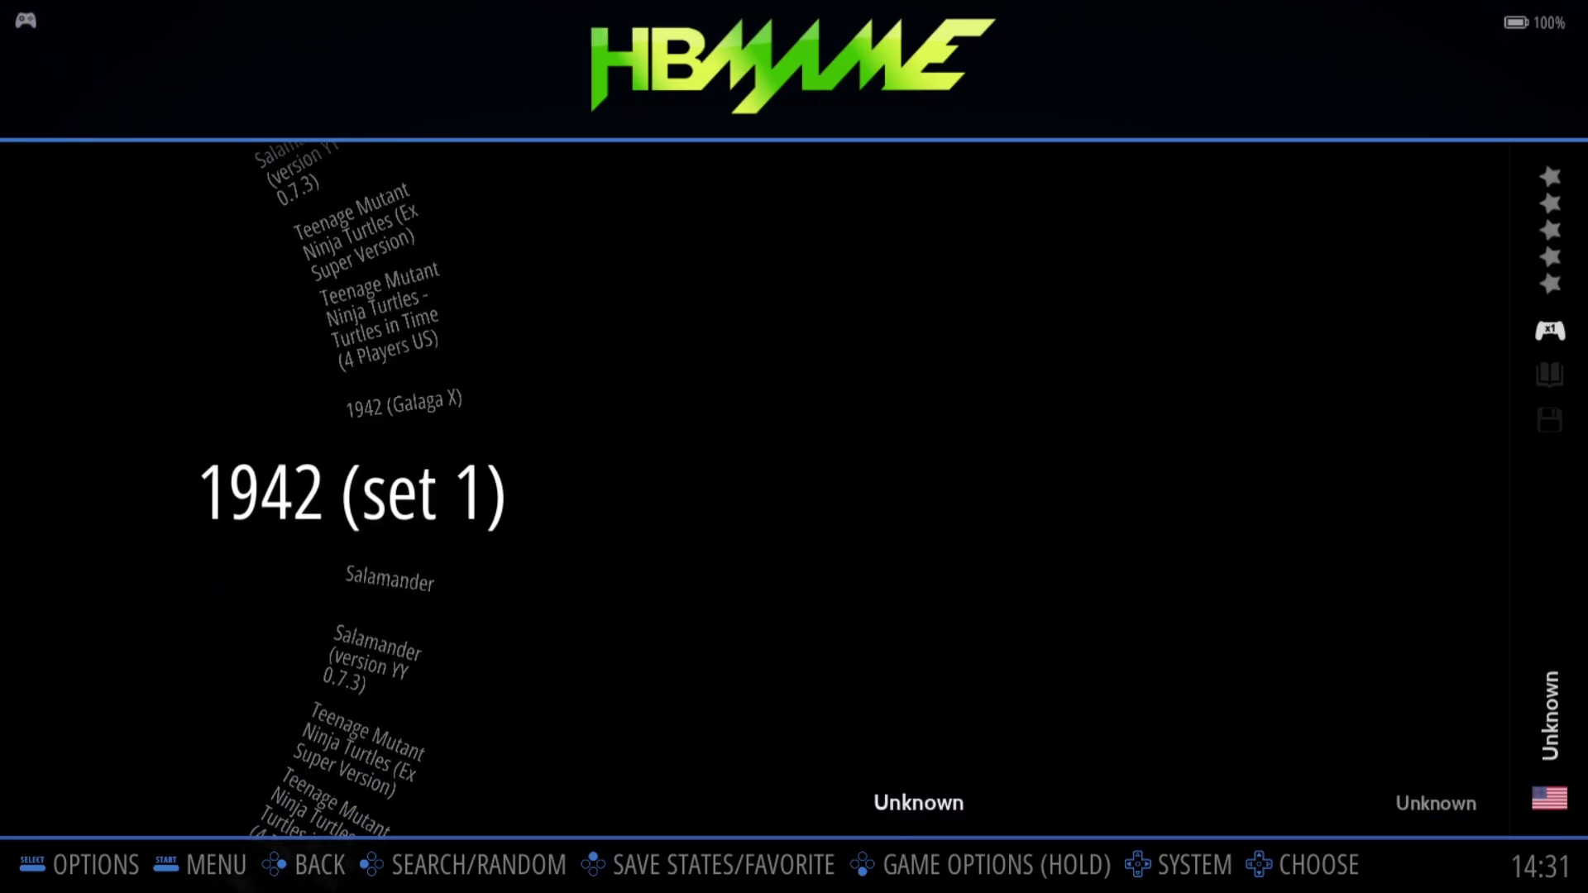
pyautogui.press('Up')
pyautogui.press('Up')
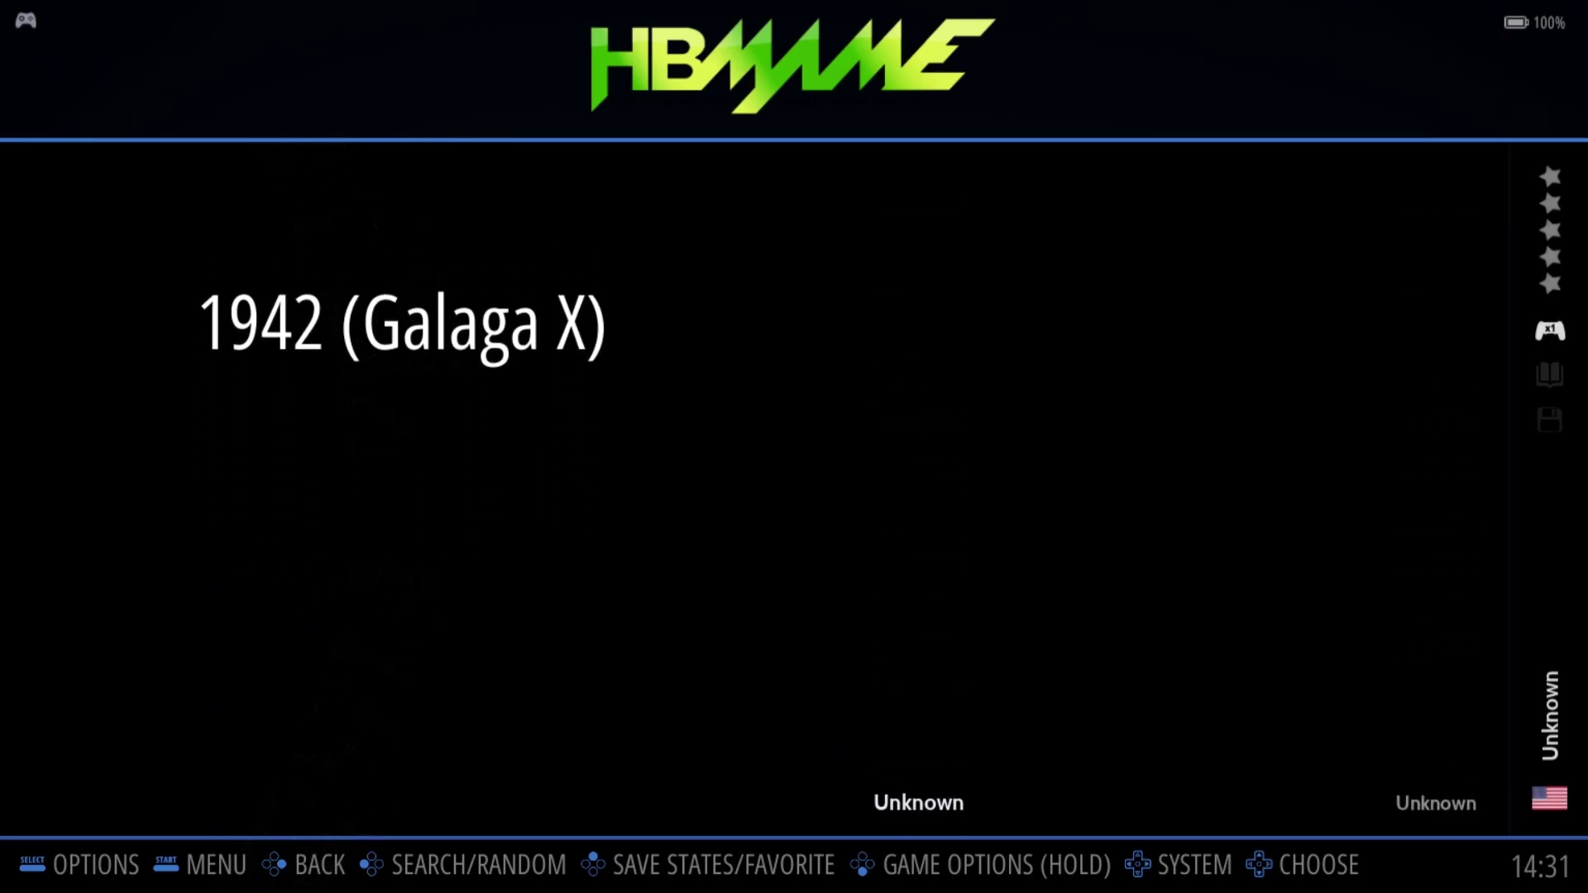
pyautogui.press('Down')
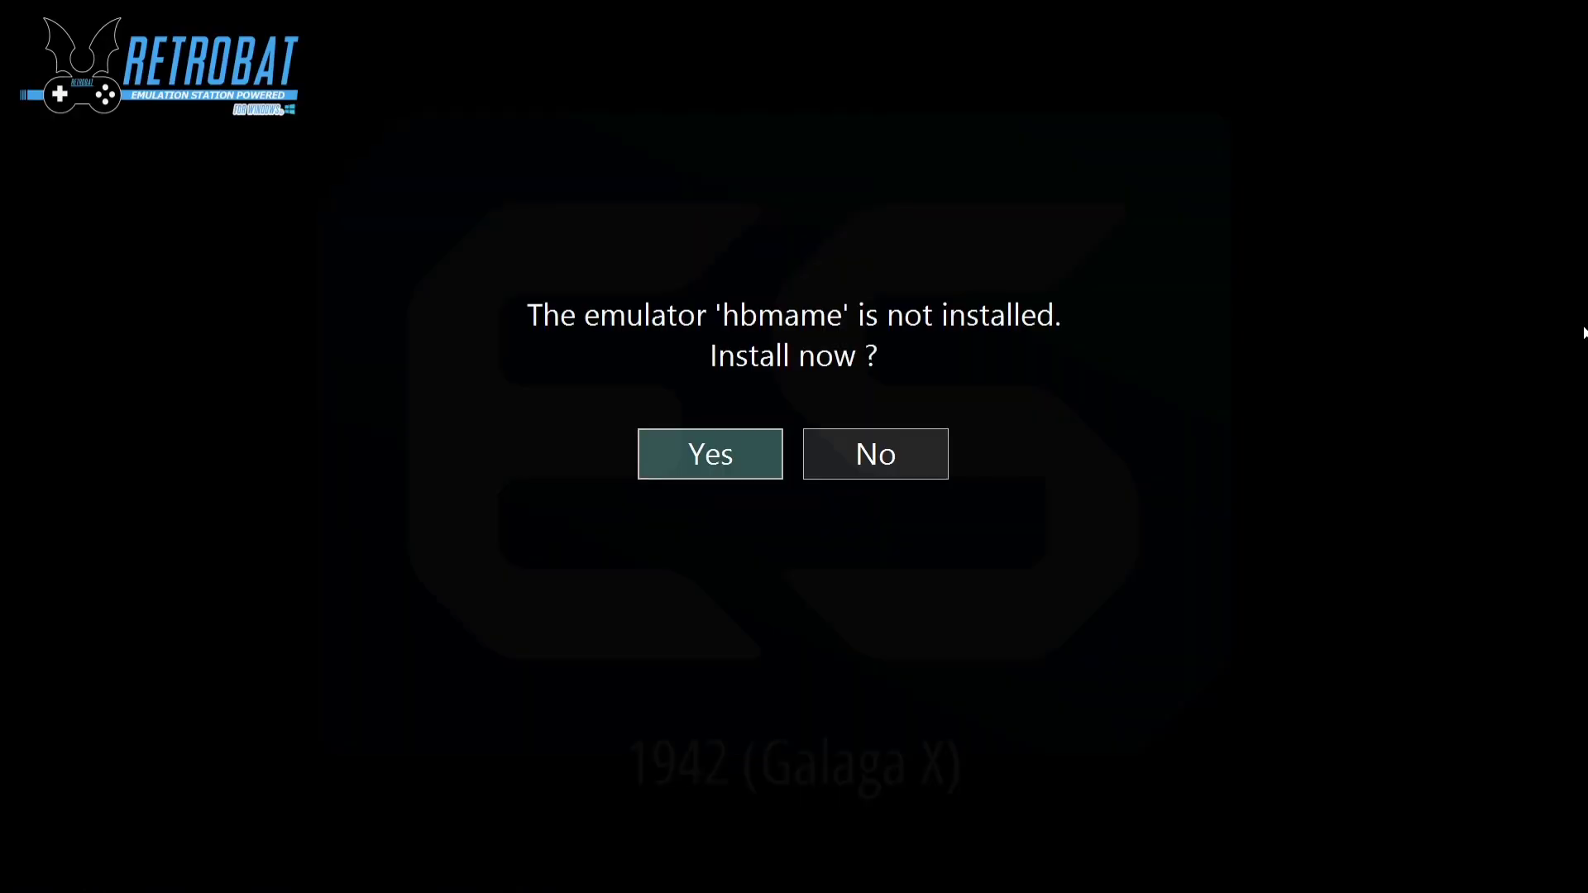
pyautogui.click(733, 454)
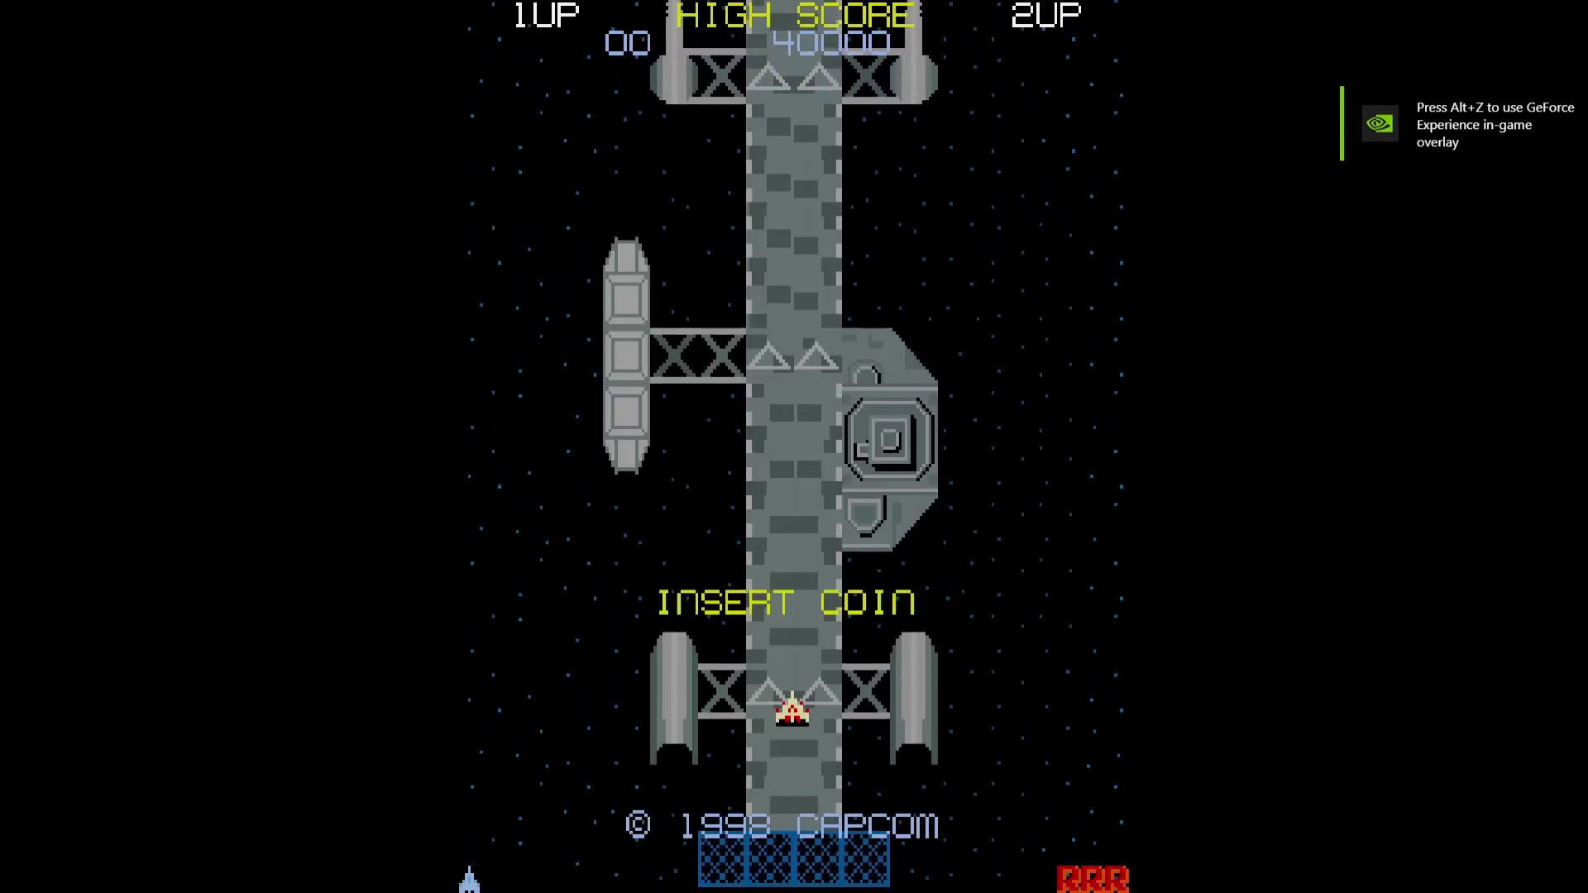
# - Add two credits in 1942 (Galaga X), play a one-player game and exit to the HBMAME game list
pyautogui.press('5')
pyautogui.press('5')
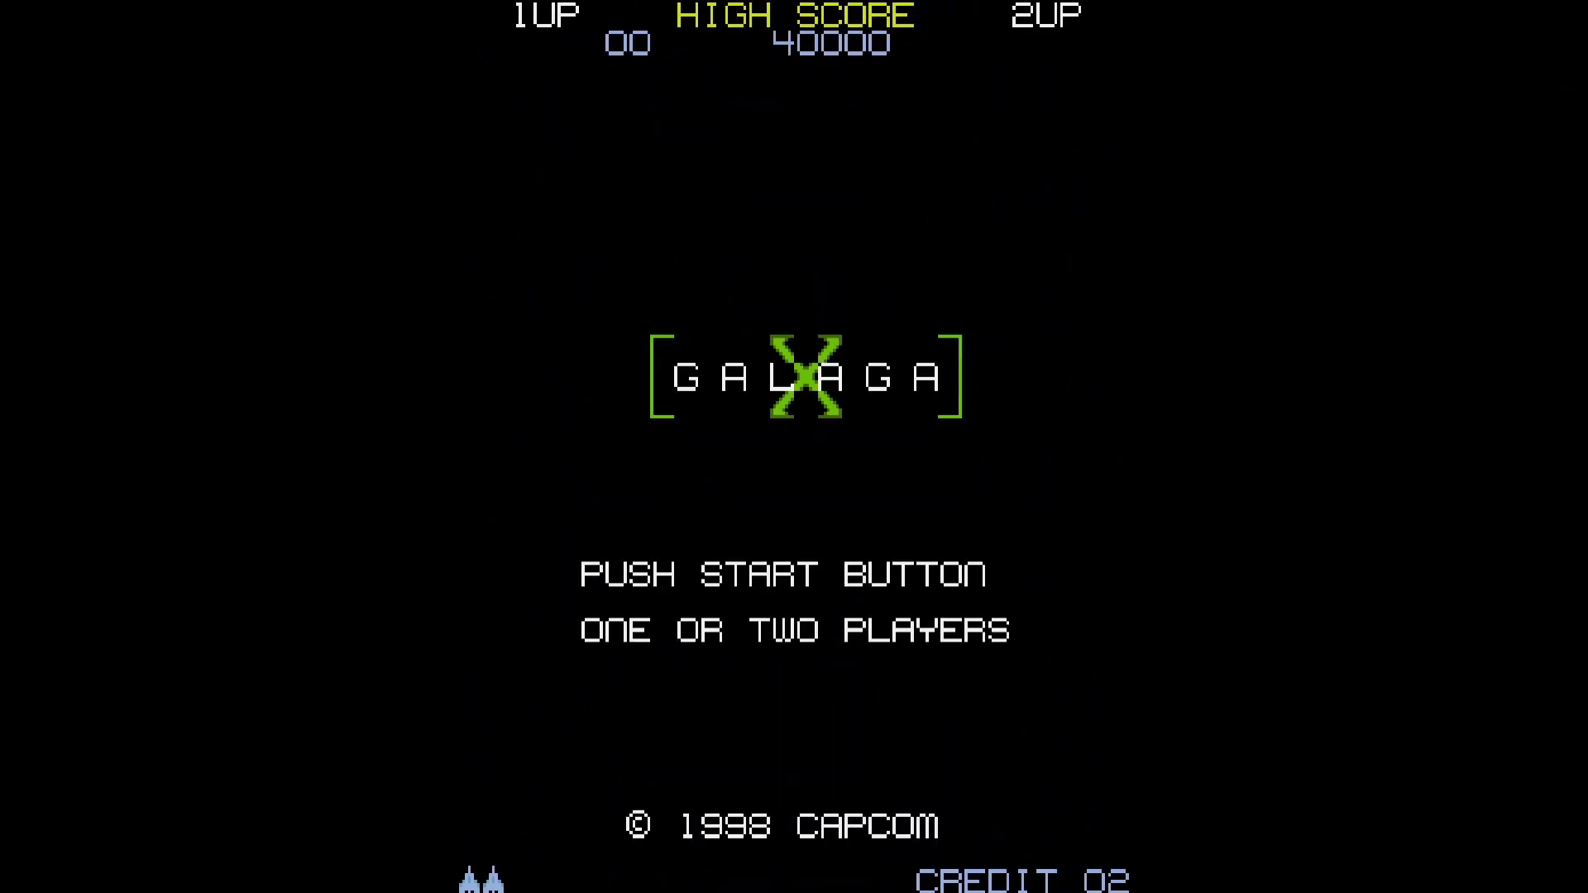
pyautogui.press('1')
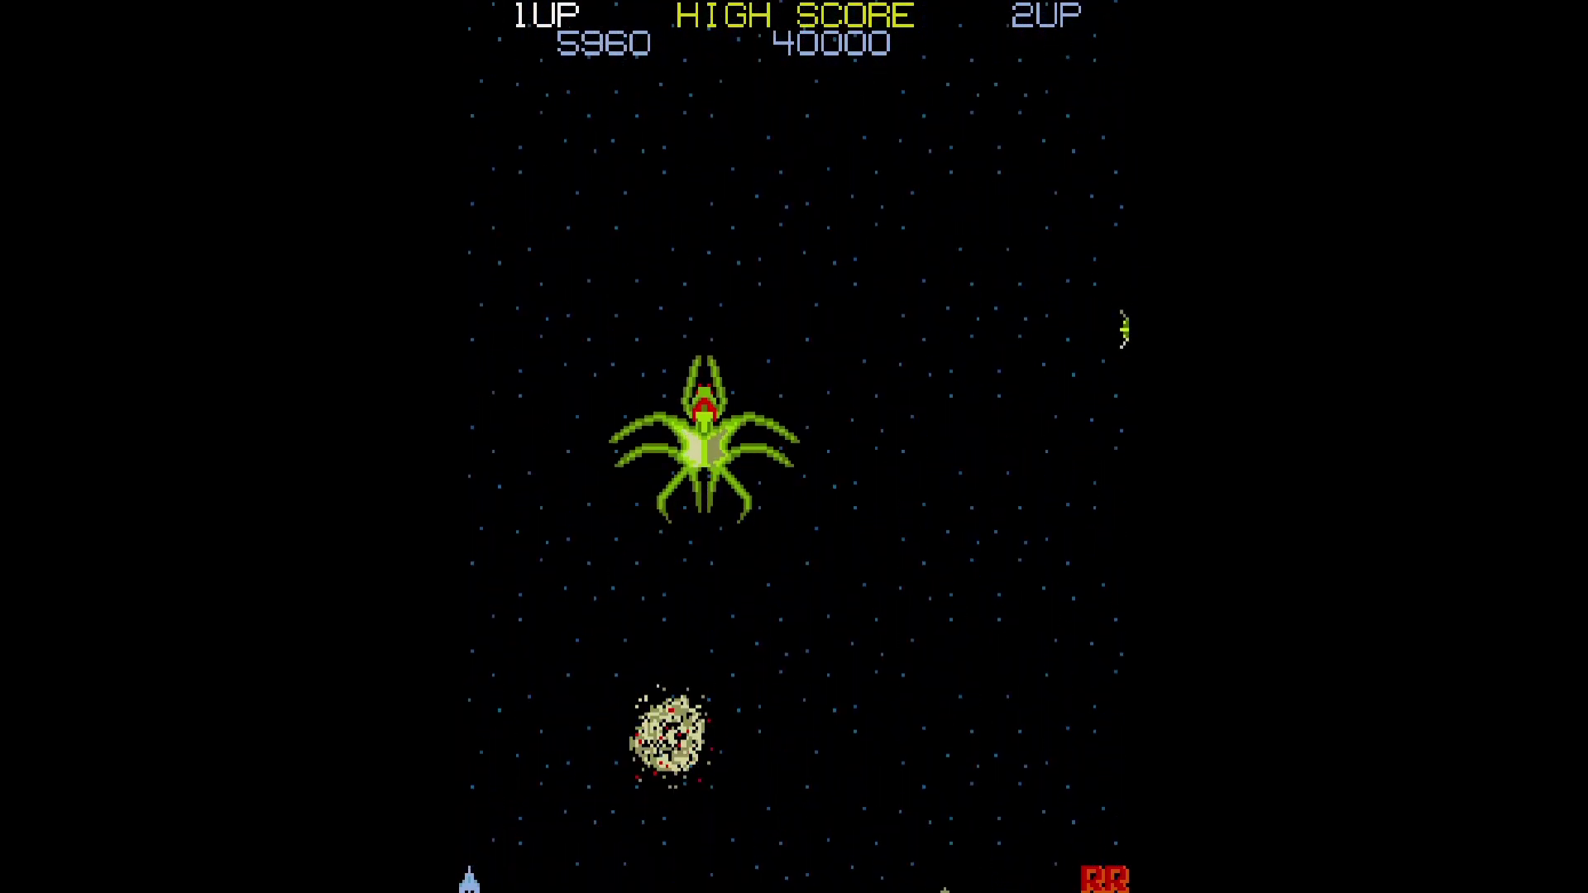
pyautogui.press('Escape')
# - Launch Teenage Mutant Ninja Turtles (Ex Super Version) and start a one-player game
pyautogui.press('Up')
pyautogui.press('Up')
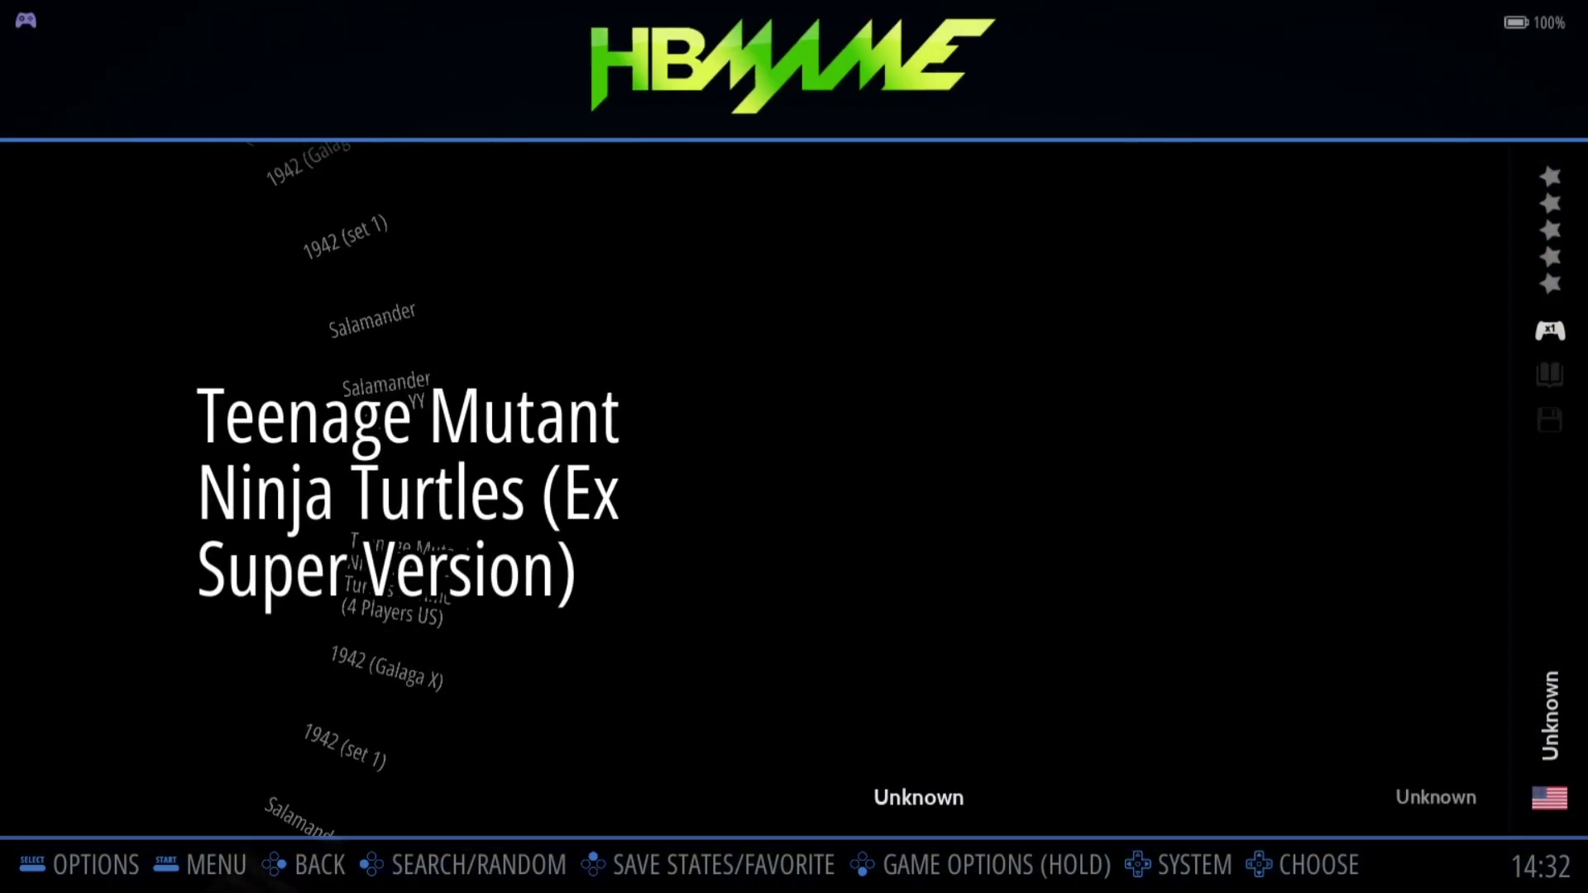
pyautogui.press('Up')
pyautogui.press('Down')
pyautogui.press('Down')
pyautogui.press('Up')
pyautogui.press('Up')
pyautogui.press('Down')
pyautogui.press('Return')
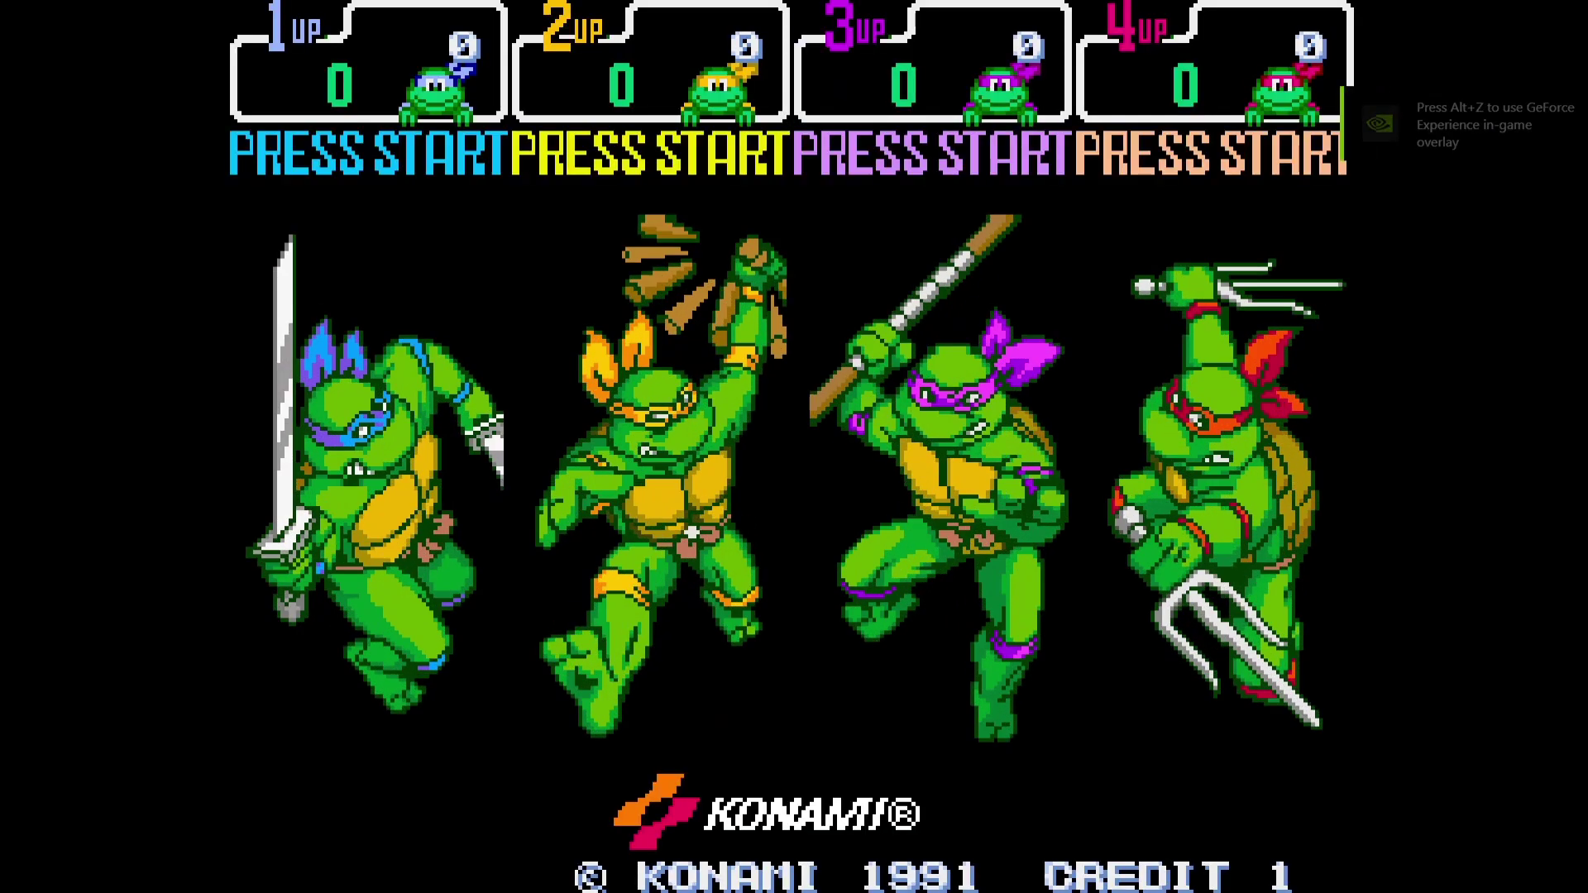
pyautogui.press('1')
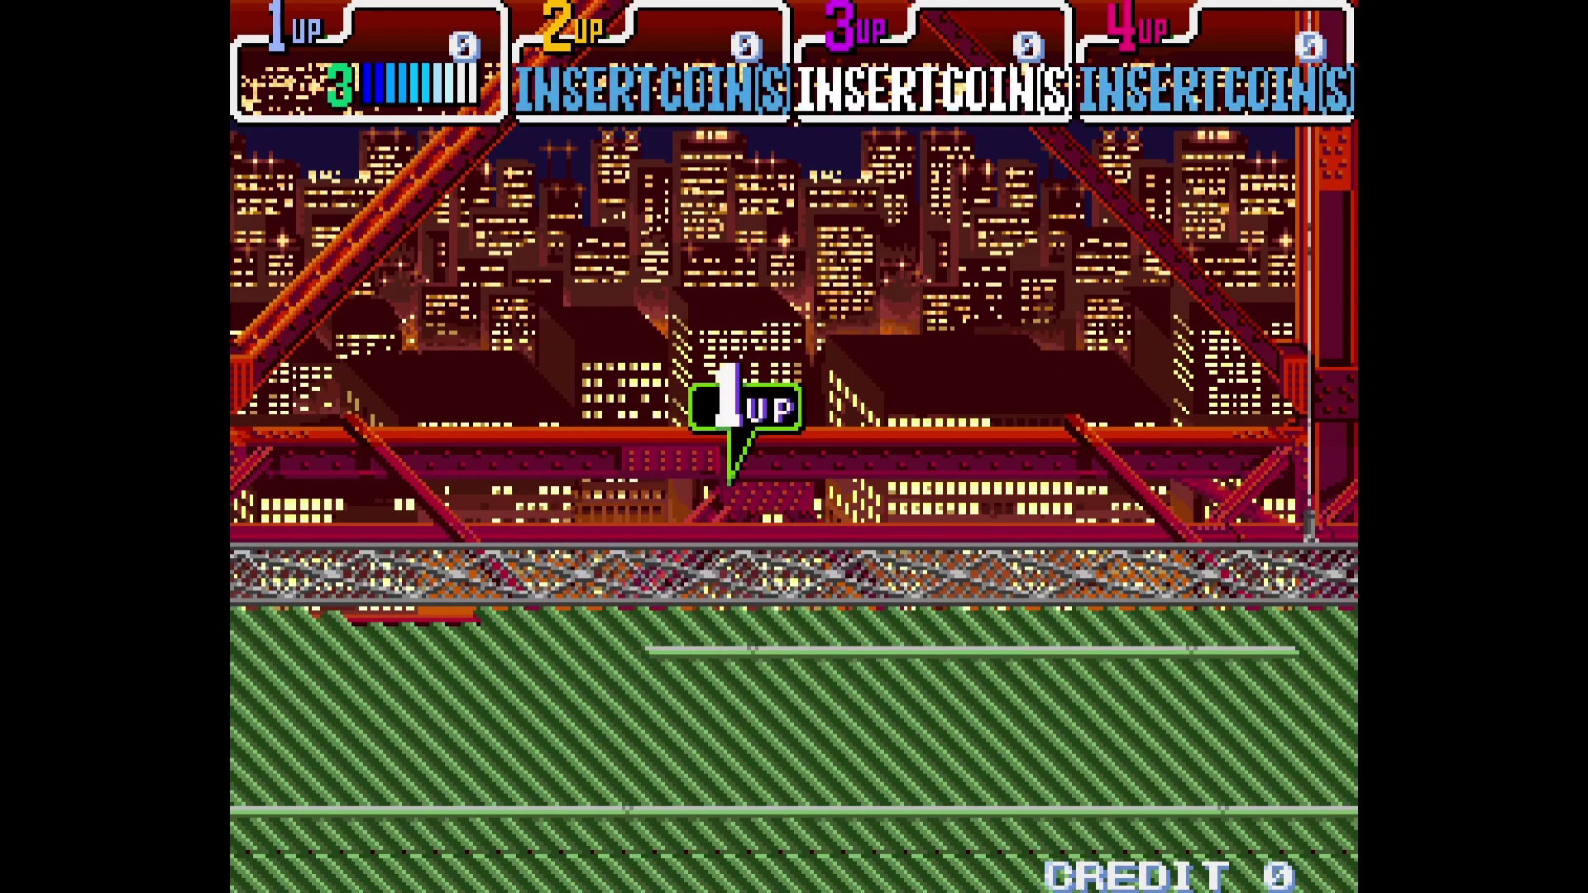
pyautogui.press('Right')
pyautogui.press('ctrl')
pyautogui.press('Right')
pyautogui.press('ctrl')
pyautogui.press('Up')
pyautogui.press('Left')
pyautogui.press('ctrl')
pyautogui.press('Right')
pyautogui.press('Right')
pyautogui.press('ctrl')
pyautogui.press('Down')
pyautogui.press('Up')
pyautogui.press('Left')
pyautogui.press('ctrl')
pyautogui.press('Up')
pyautogui.press('ctrl')
pyautogui.press('ctrl')
pyautogui.press('ctrl')
pyautogui.press('alt')
pyautogui.press('Right')
pyautogui.press('Right')
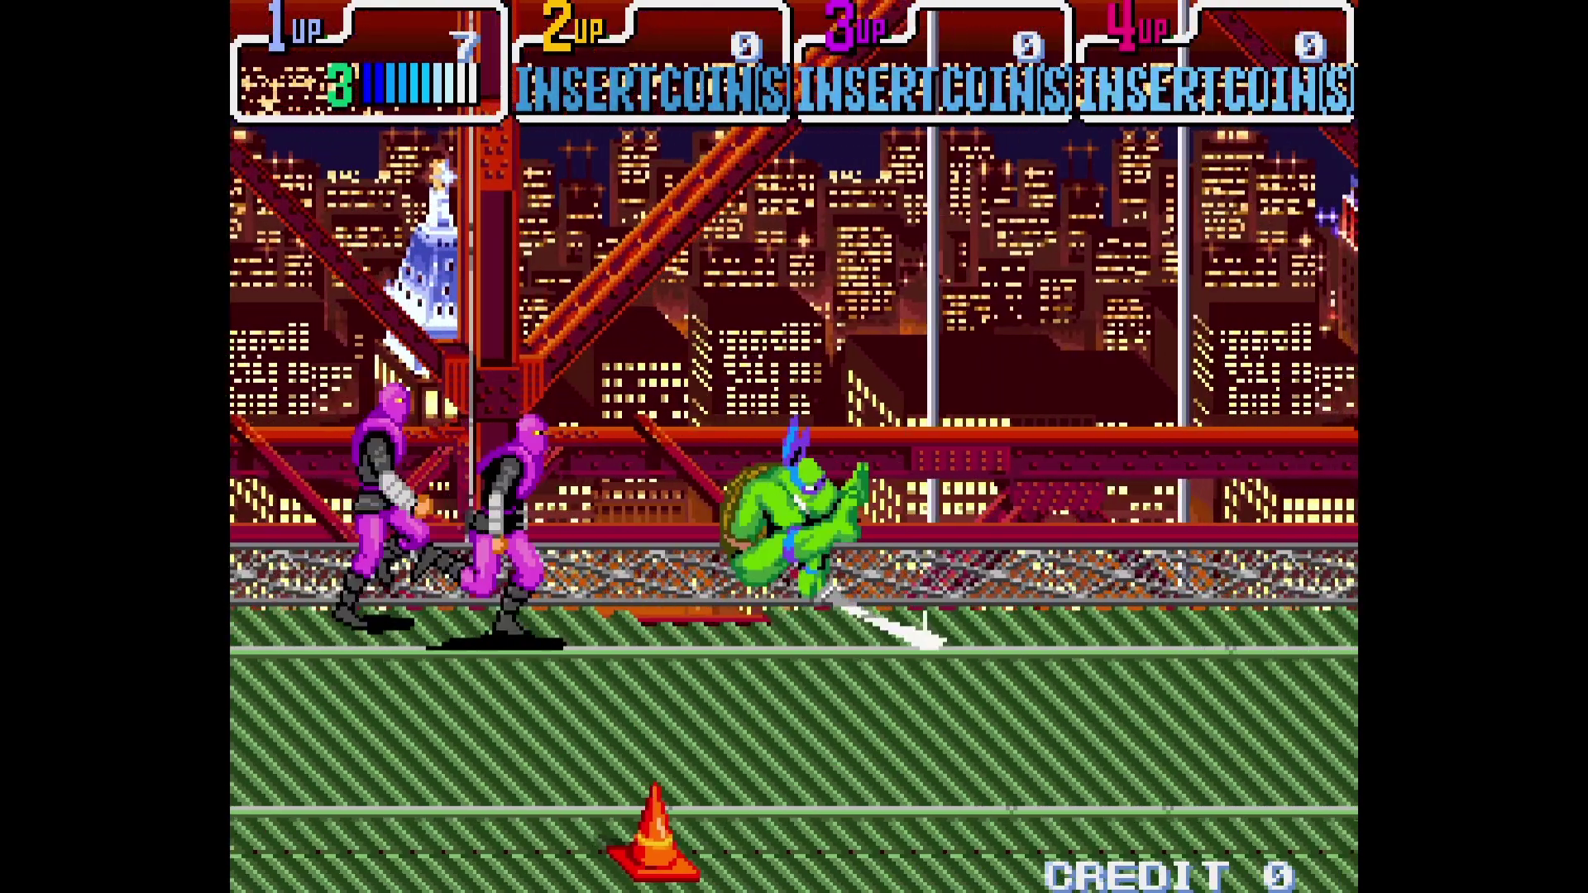
pyautogui.press('Left')
pyautogui.press('ctrl')
pyautogui.press('ctrl')
pyautogui.press('ctrl')
pyautogui.press('Left')
pyautogui.press('ctrl')
pyautogui.press('ctrl')
pyautogui.press('alt')
pyautogui.press('Right')
pyautogui.press('Right')
pyautogui.press('ctrl')
pyautogui.press('Left')
pyautogui.press('ctrl')
pyautogui.press('alt')
pyautogui.press('ctrl')
pyautogui.press('Right')
pyautogui.press('ctrl')
pyautogui.press('Right')
pyautogui.press('ctrl')
pyautogui.press('ctrl')
pyautogui.press('ctrl')
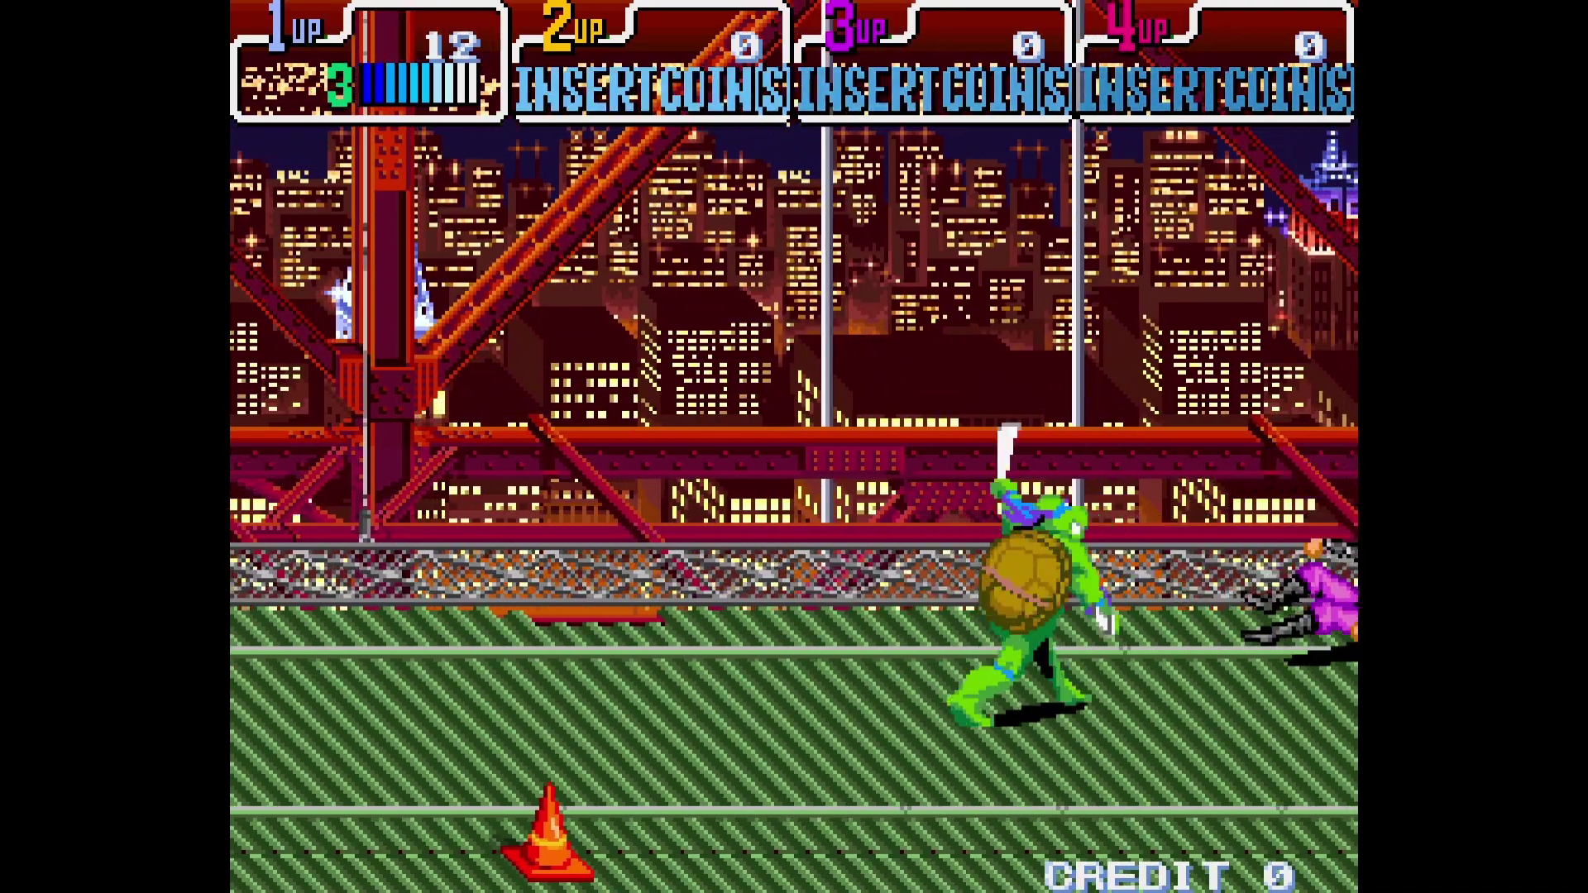
pyautogui.press('Right')
pyautogui.press('Up')
pyautogui.press('Right')
pyautogui.press('Right')
pyautogui.press('Left')
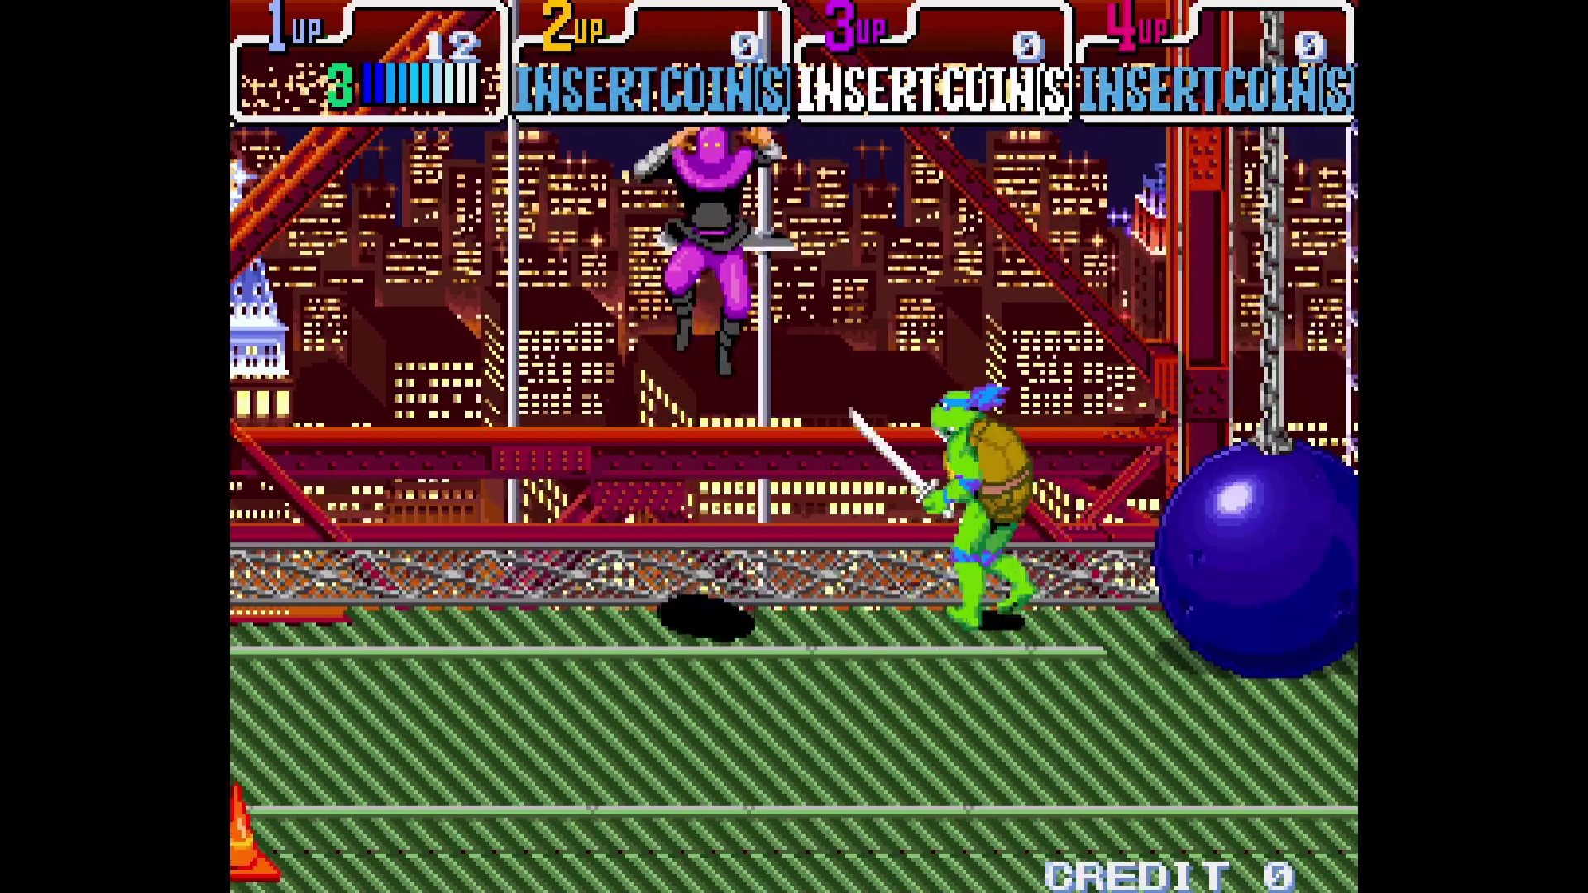
pyautogui.press('ctrl')
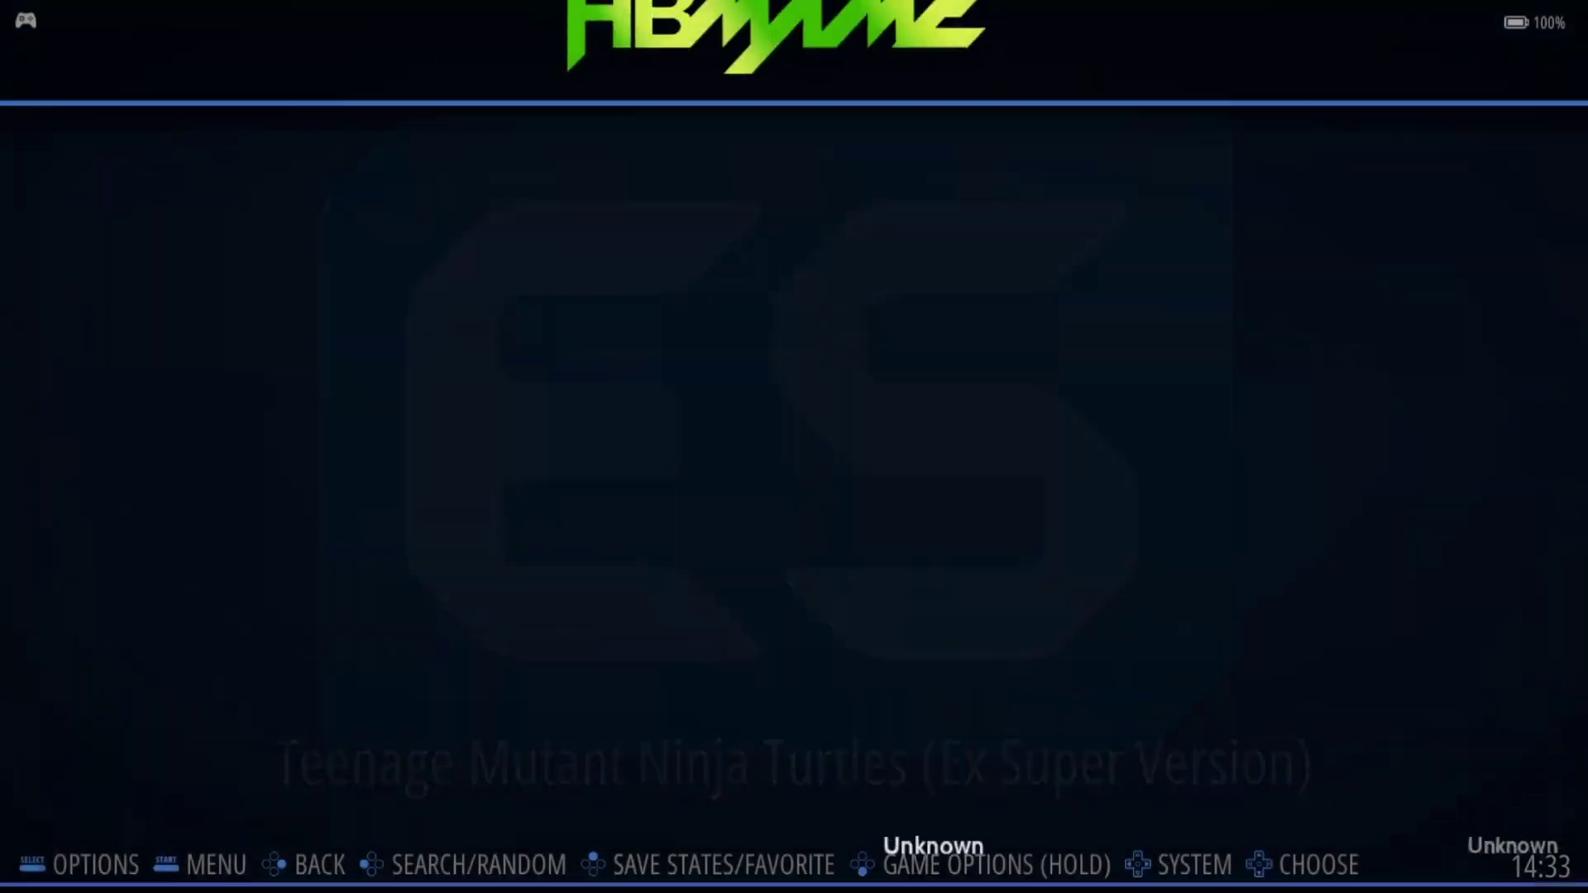
# - Launch Salamander (version YY 0.7.3), start a one-player game and try steering the ship
pyautogui.press('Up')
pyautogui.press('Up')
pyautogui.press('Down')
pyautogui.press('Up')
pyautogui.press('Down')
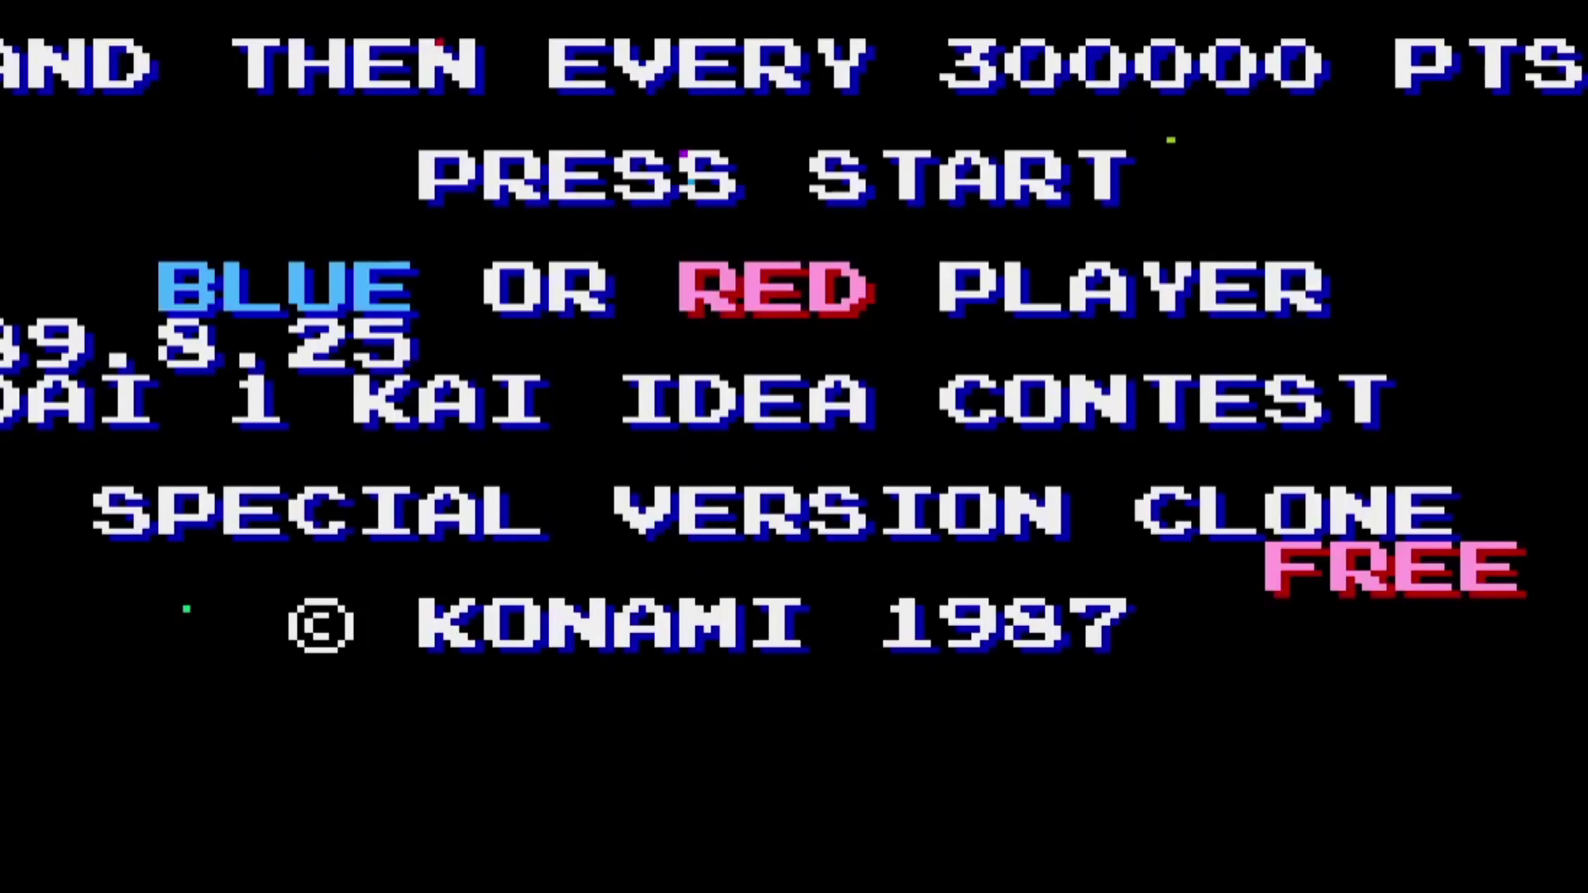
pyautogui.press('1')
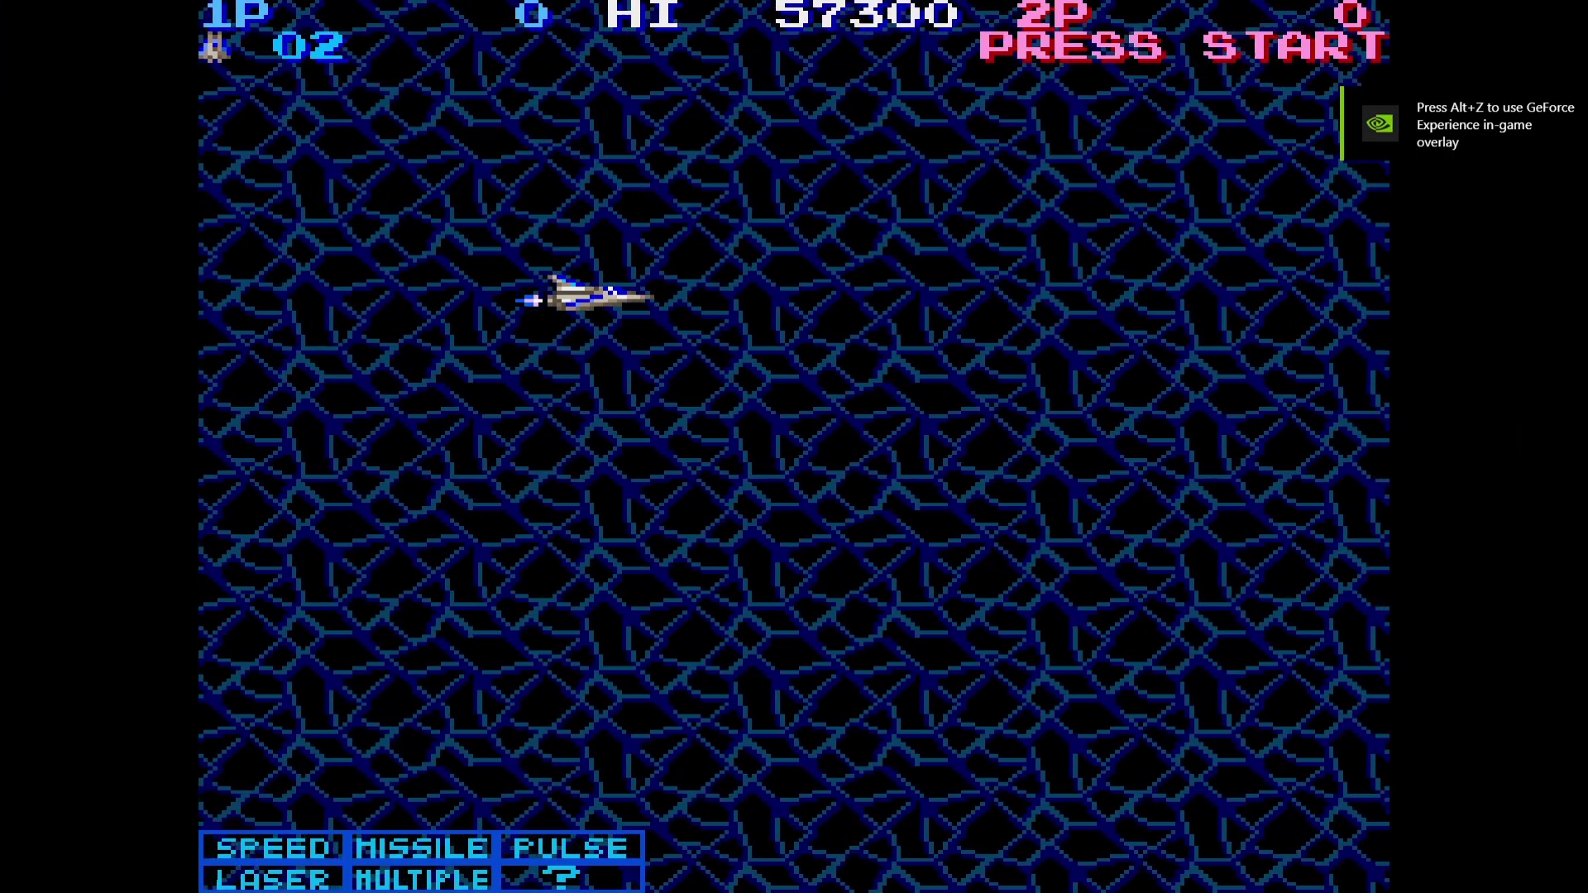
pyautogui.press('Down')
pyautogui.press('Right')
pyautogui.press('Left')
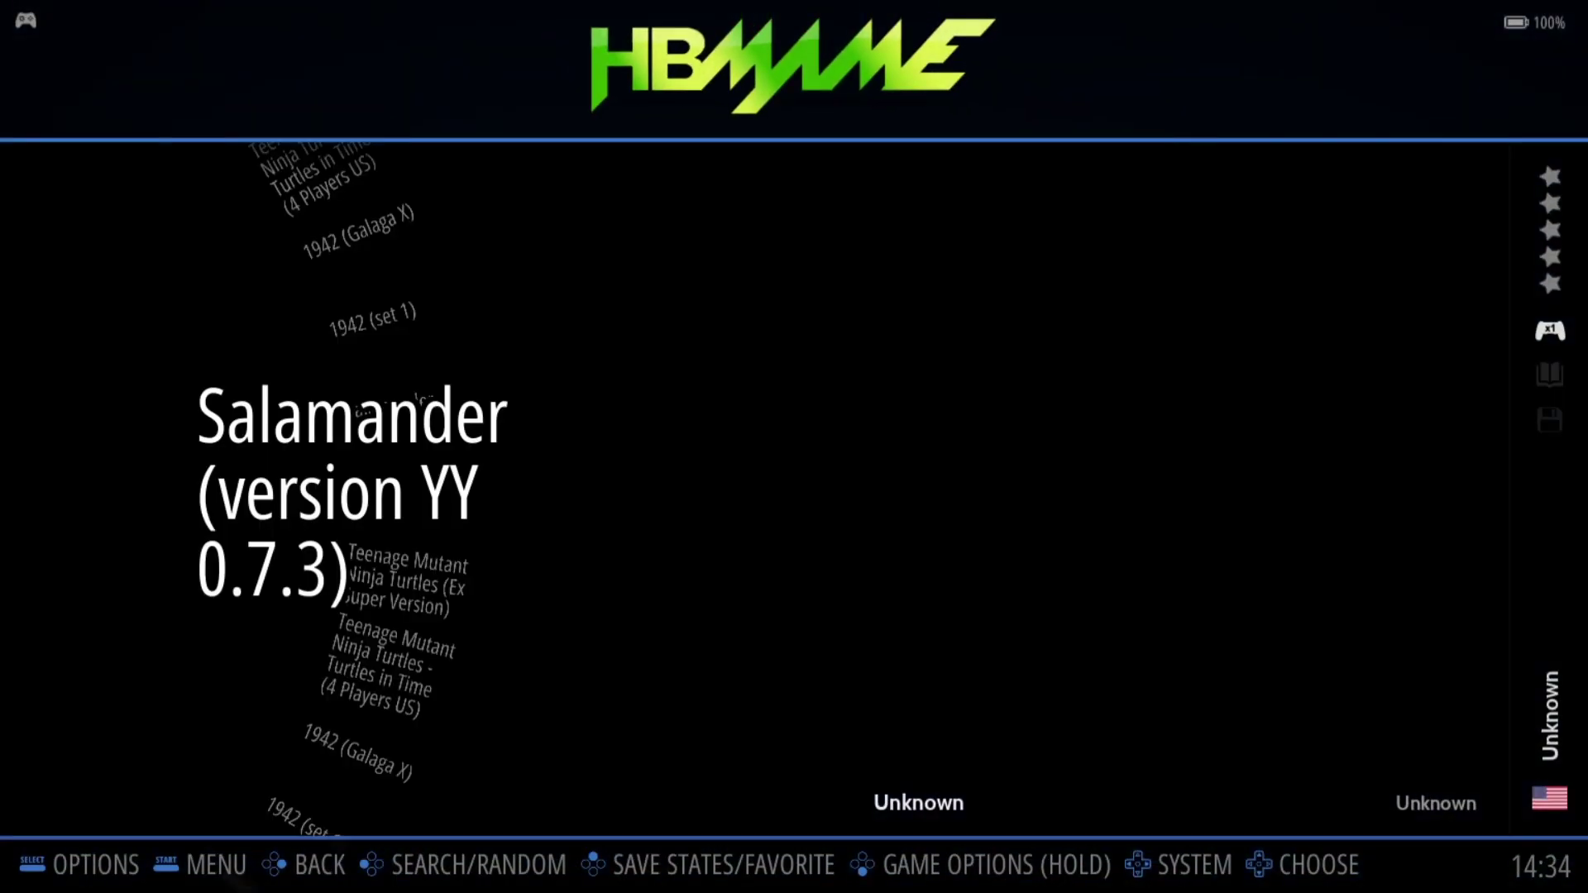
# - Open the advanced system options of MAME Homebrew, look over the emulator choices and keep AUTO
pyautogui.press('Up')
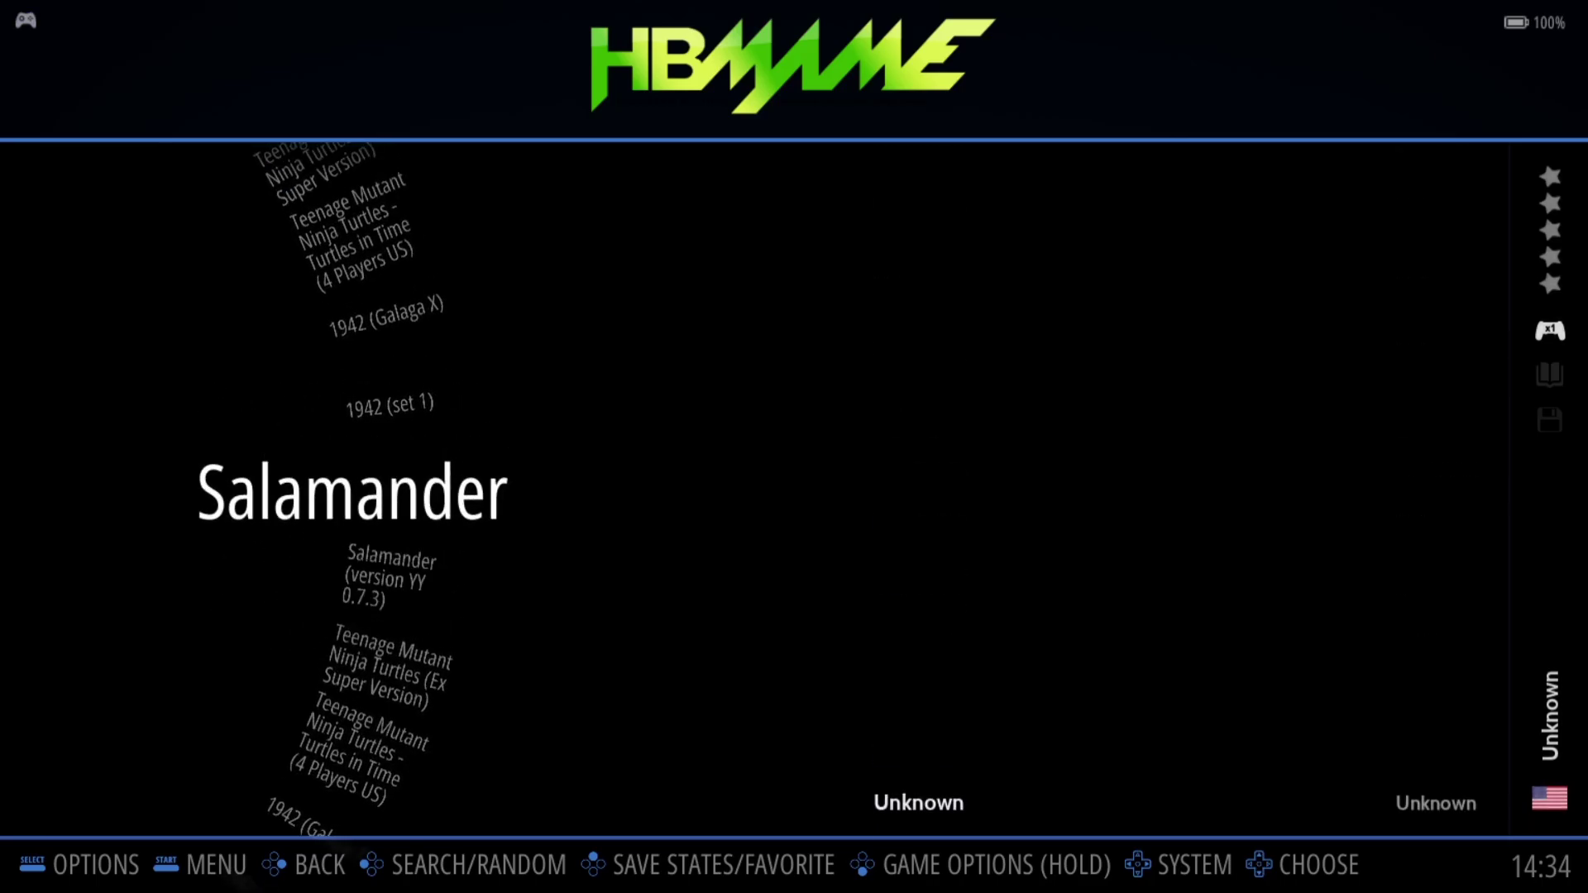
pyautogui.press('Down')
pyautogui.press('Down')
pyautogui.press('Down')
pyautogui.press('Down')
pyautogui.press('Down')
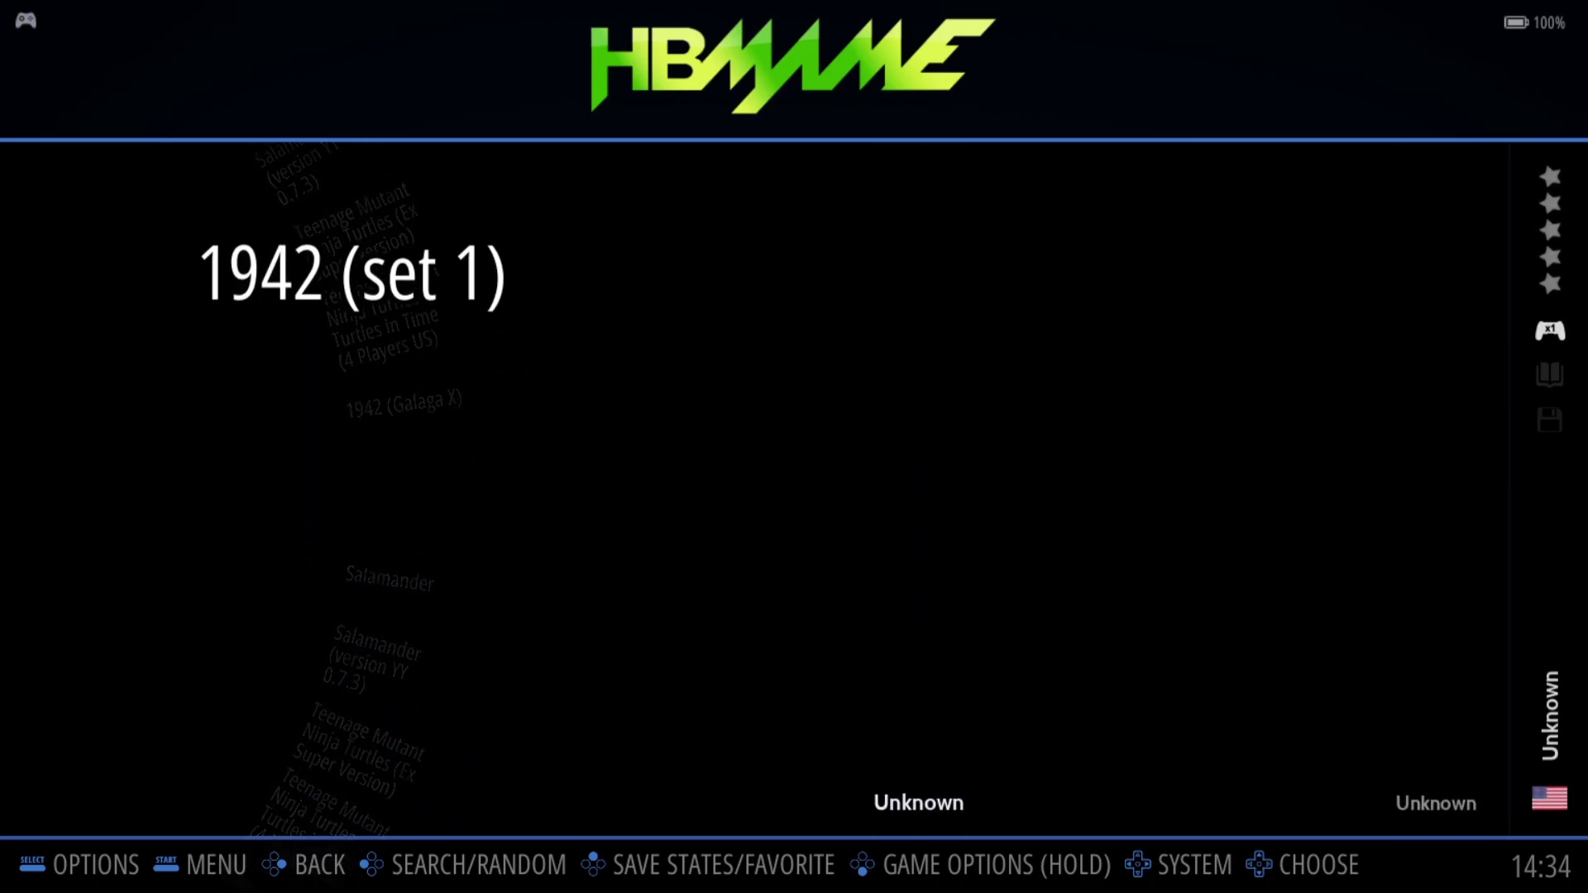
pyautogui.press('BackSpace')
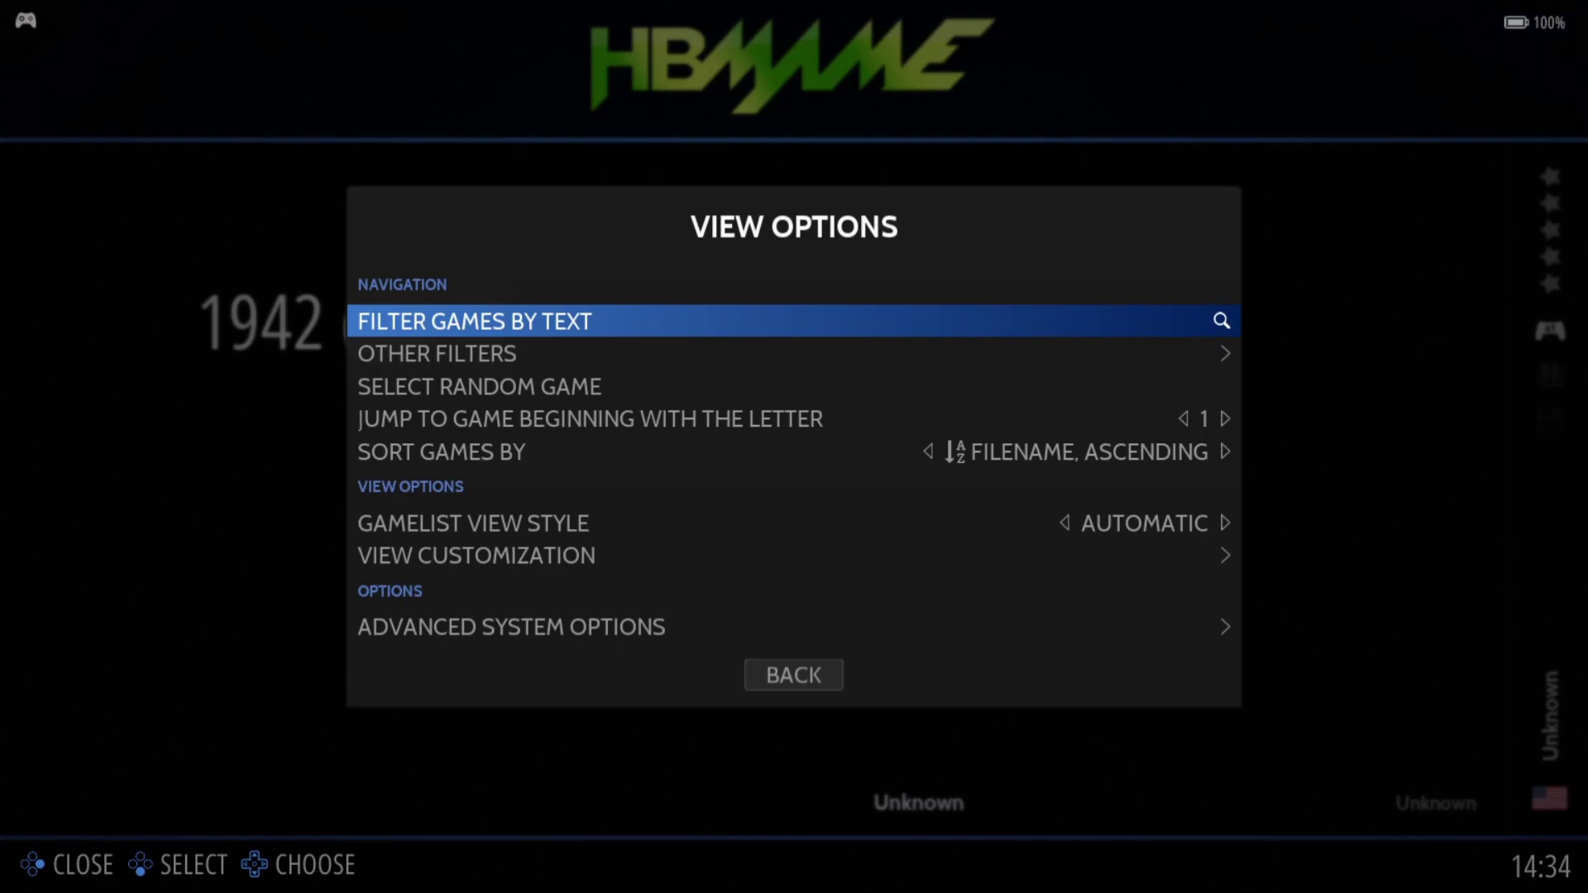
pyautogui.press('Up')
pyautogui.press('Return')
pyautogui.press('Return')
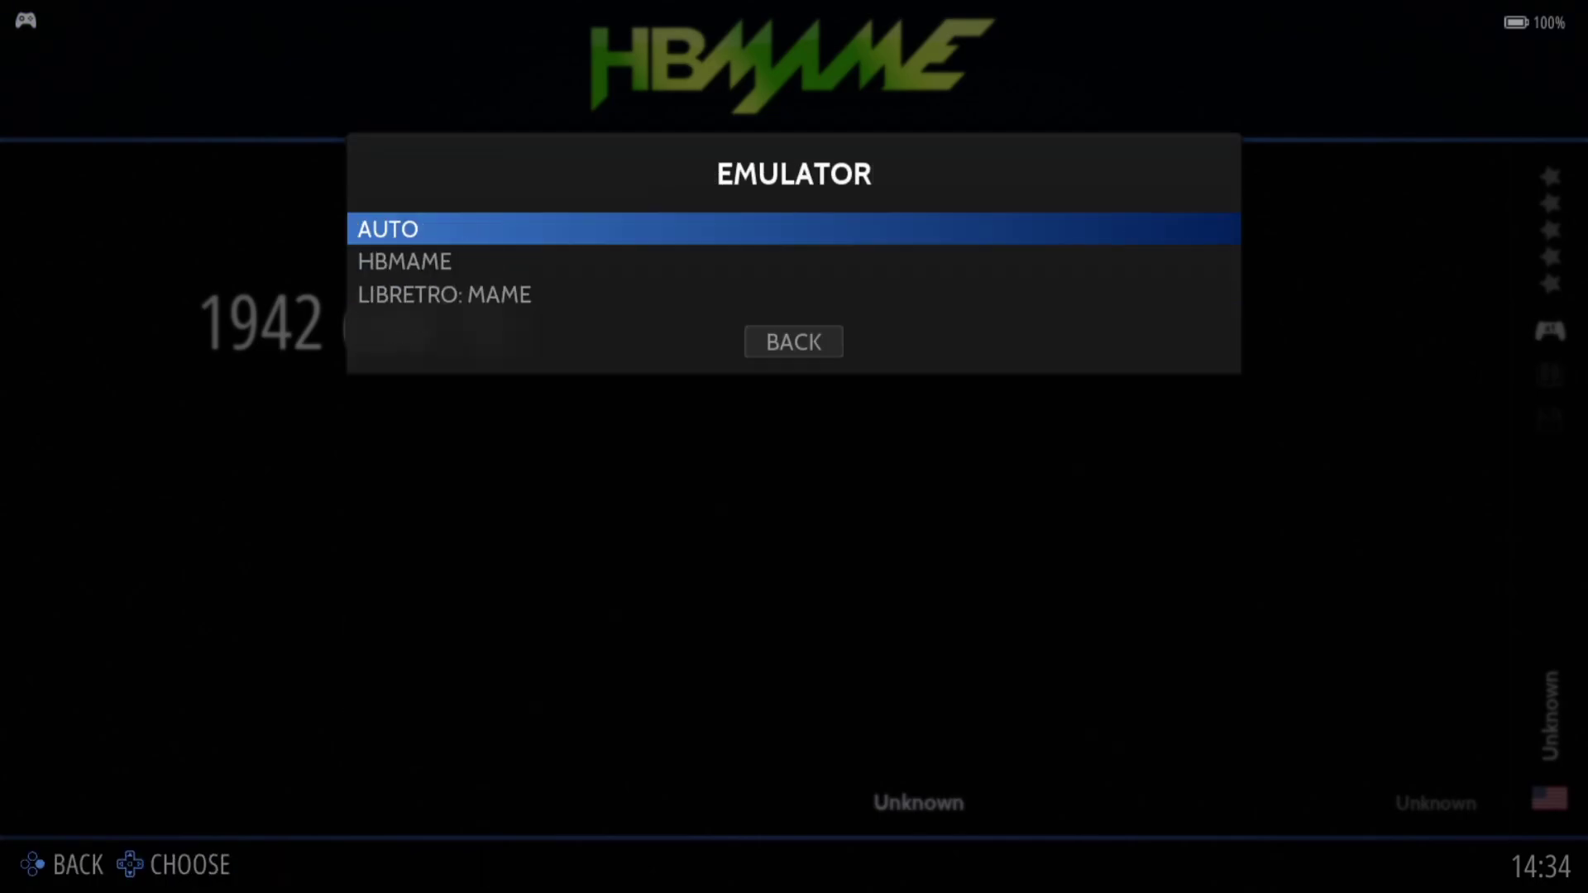
pyautogui.press('Down')
pyautogui.press('Up')
pyautogui.press('Return')
# - Look through the available decorations for MAME Homebrew and leave the list without choosing one
pyautogui.press('Down')
pyautogui.press('Return')
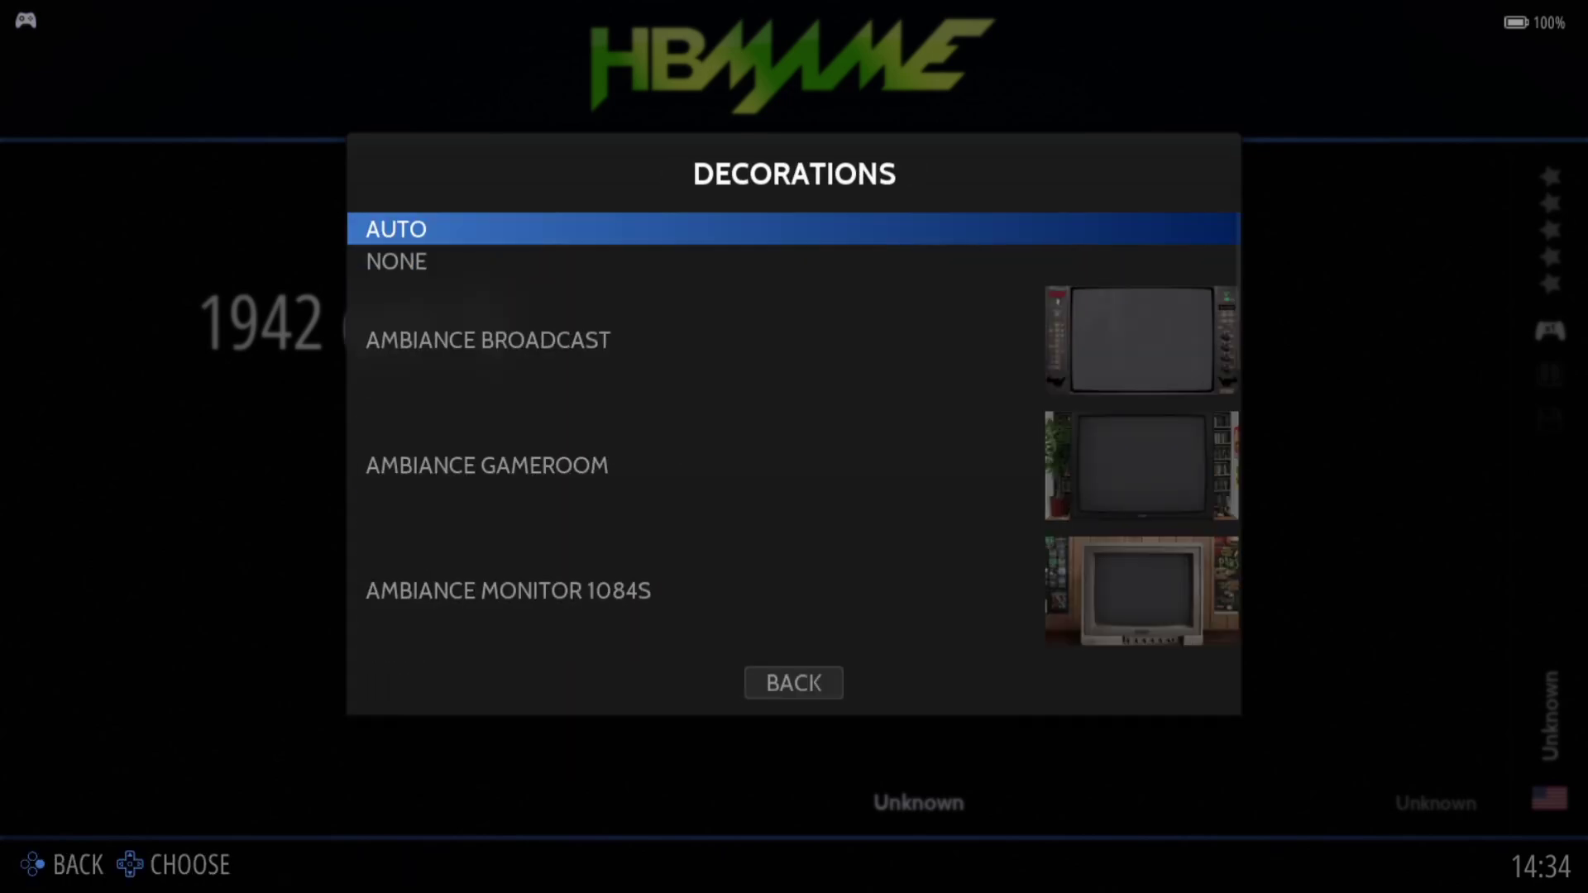
pyautogui.press('Up')
pyautogui.press('Up')
pyautogui.press('Up')
pyautogui.press('Up')
pyautogui.press('Up')
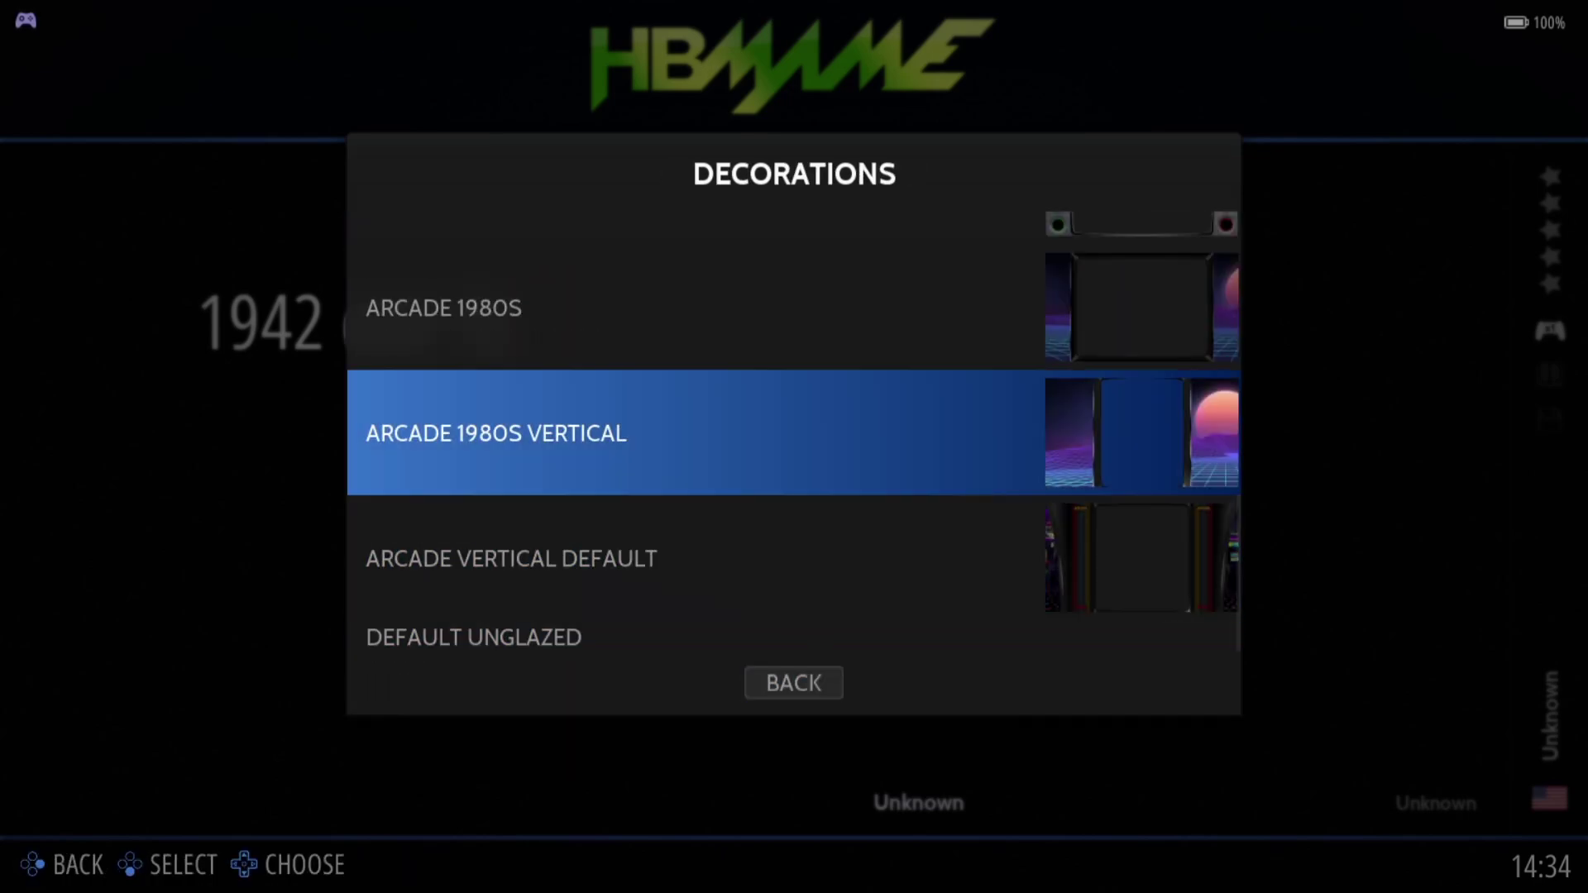
pyautogui.press('Up')
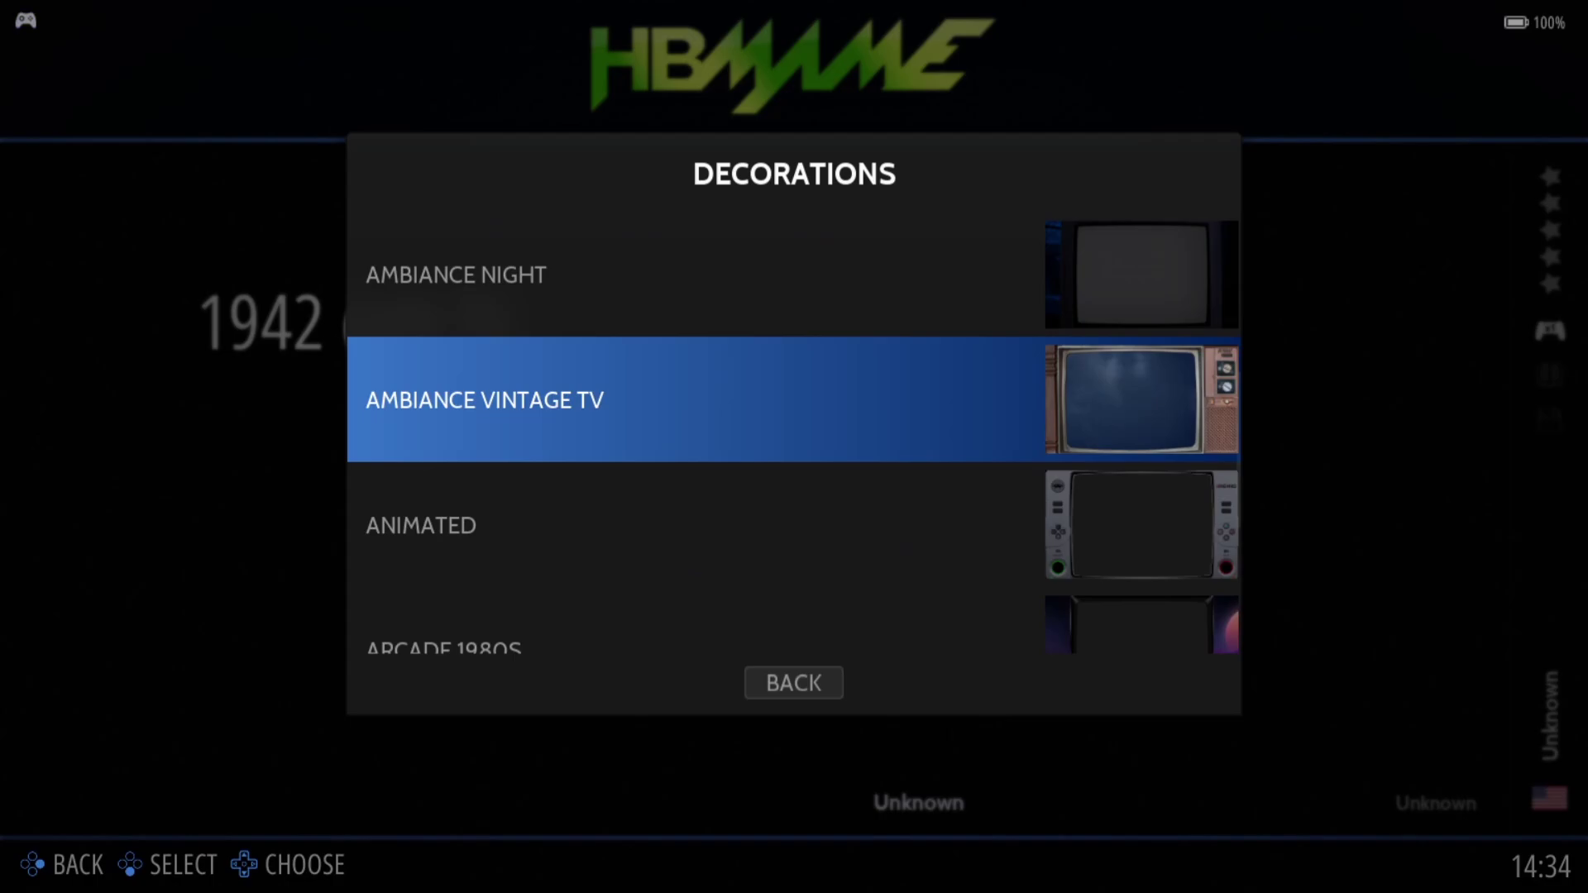
pyautogui.press('Down')
pyautogui.press('Down')
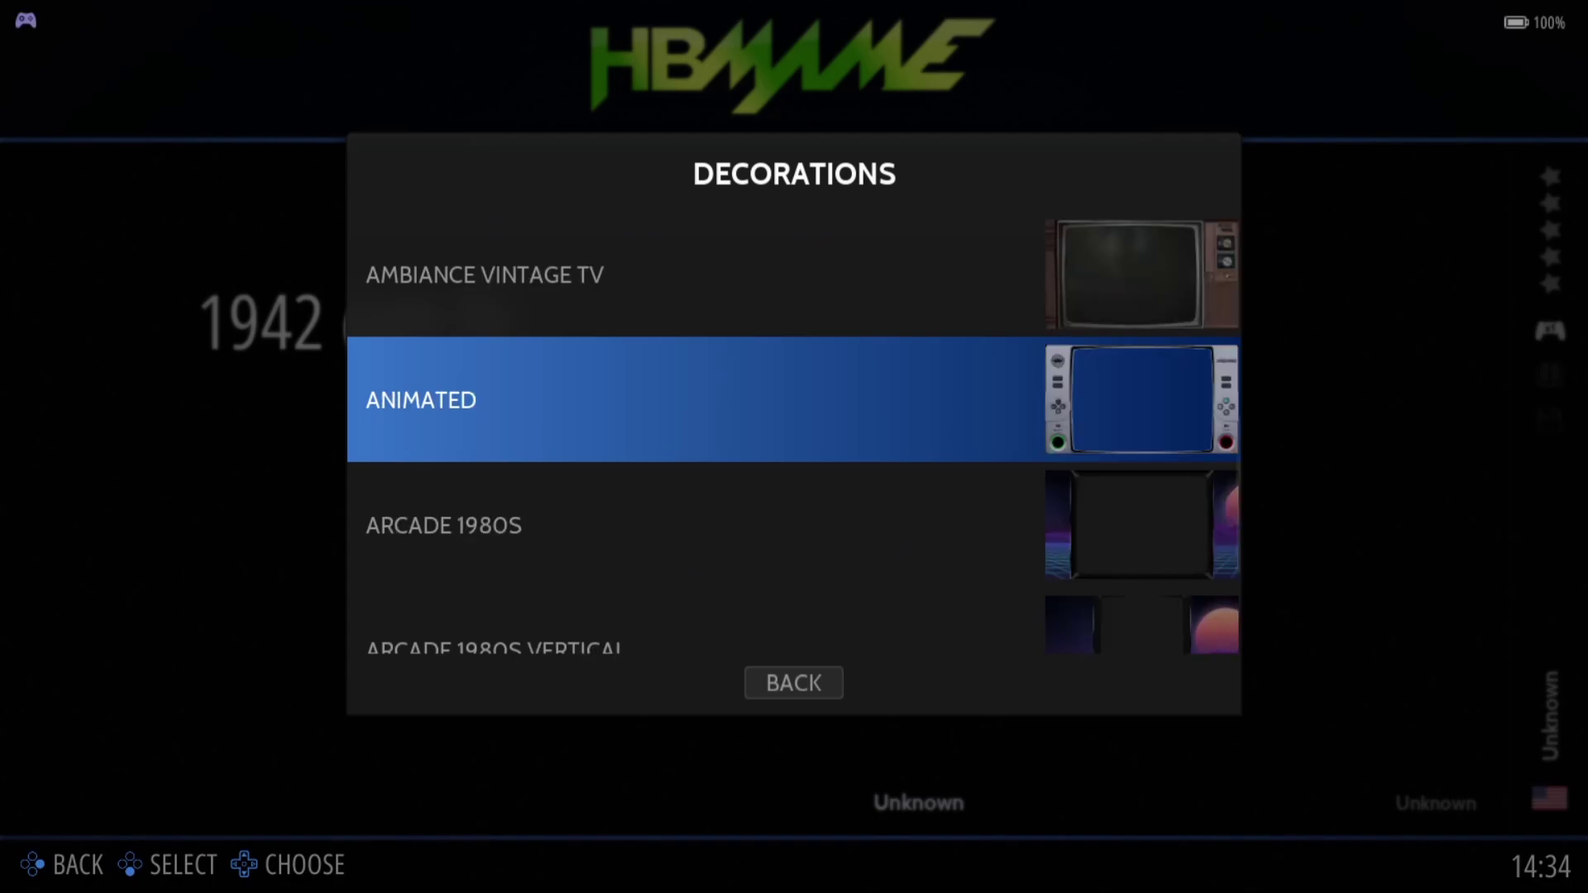
pyautogui.press('Escape')
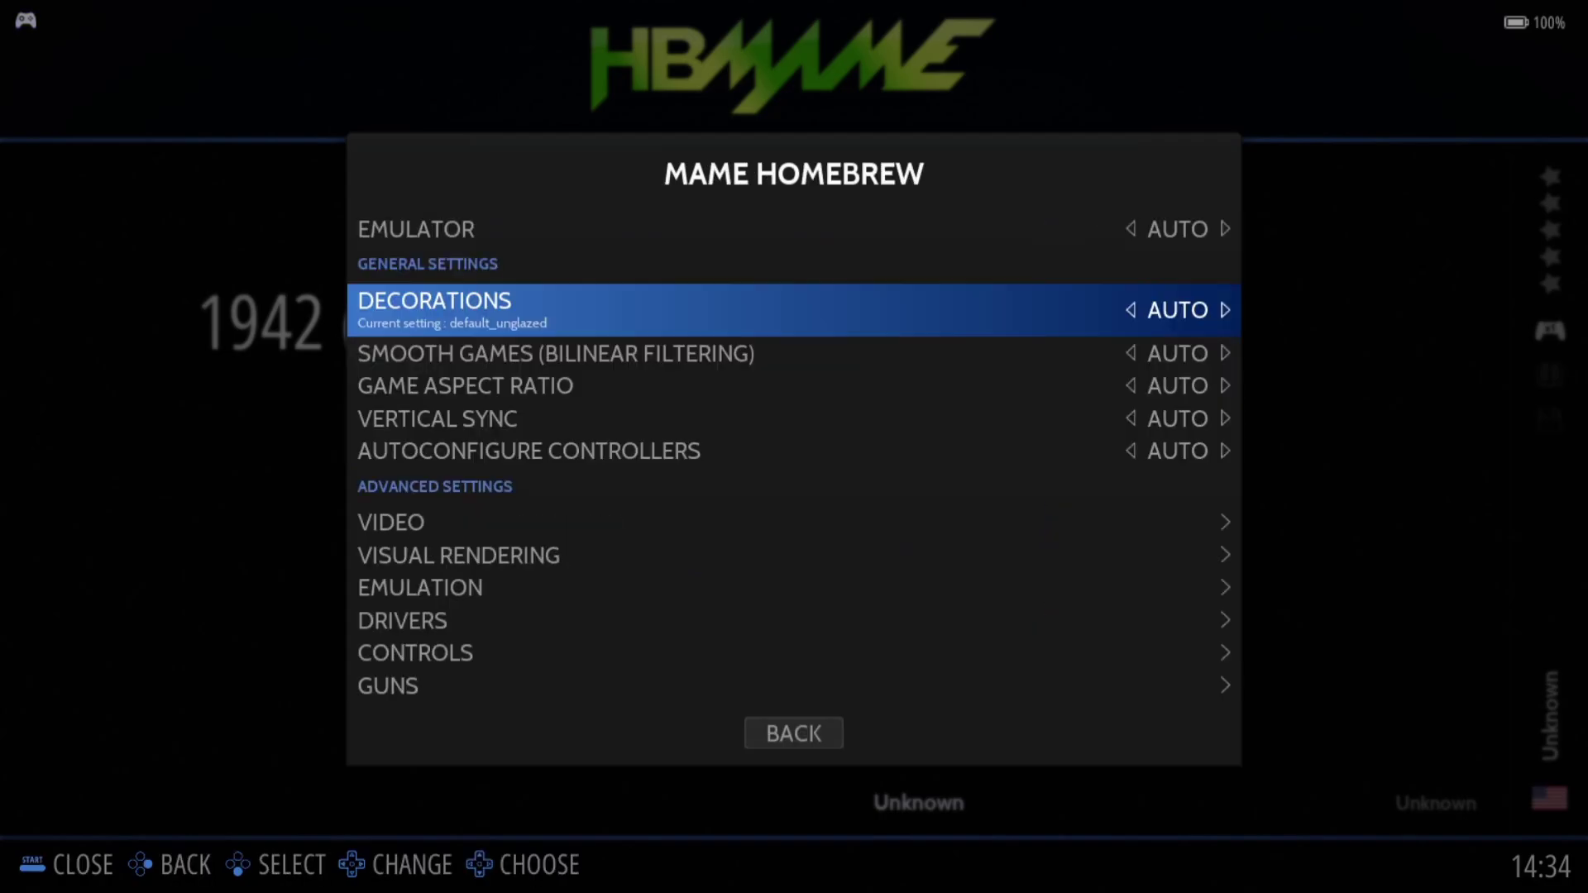
# - Examine the game aspect ratio and vertical sync choices for MAME Homebrew without changing them
pyautogui.press('Down')
pyautogui.press('Down')
pyautogui.press('Return')
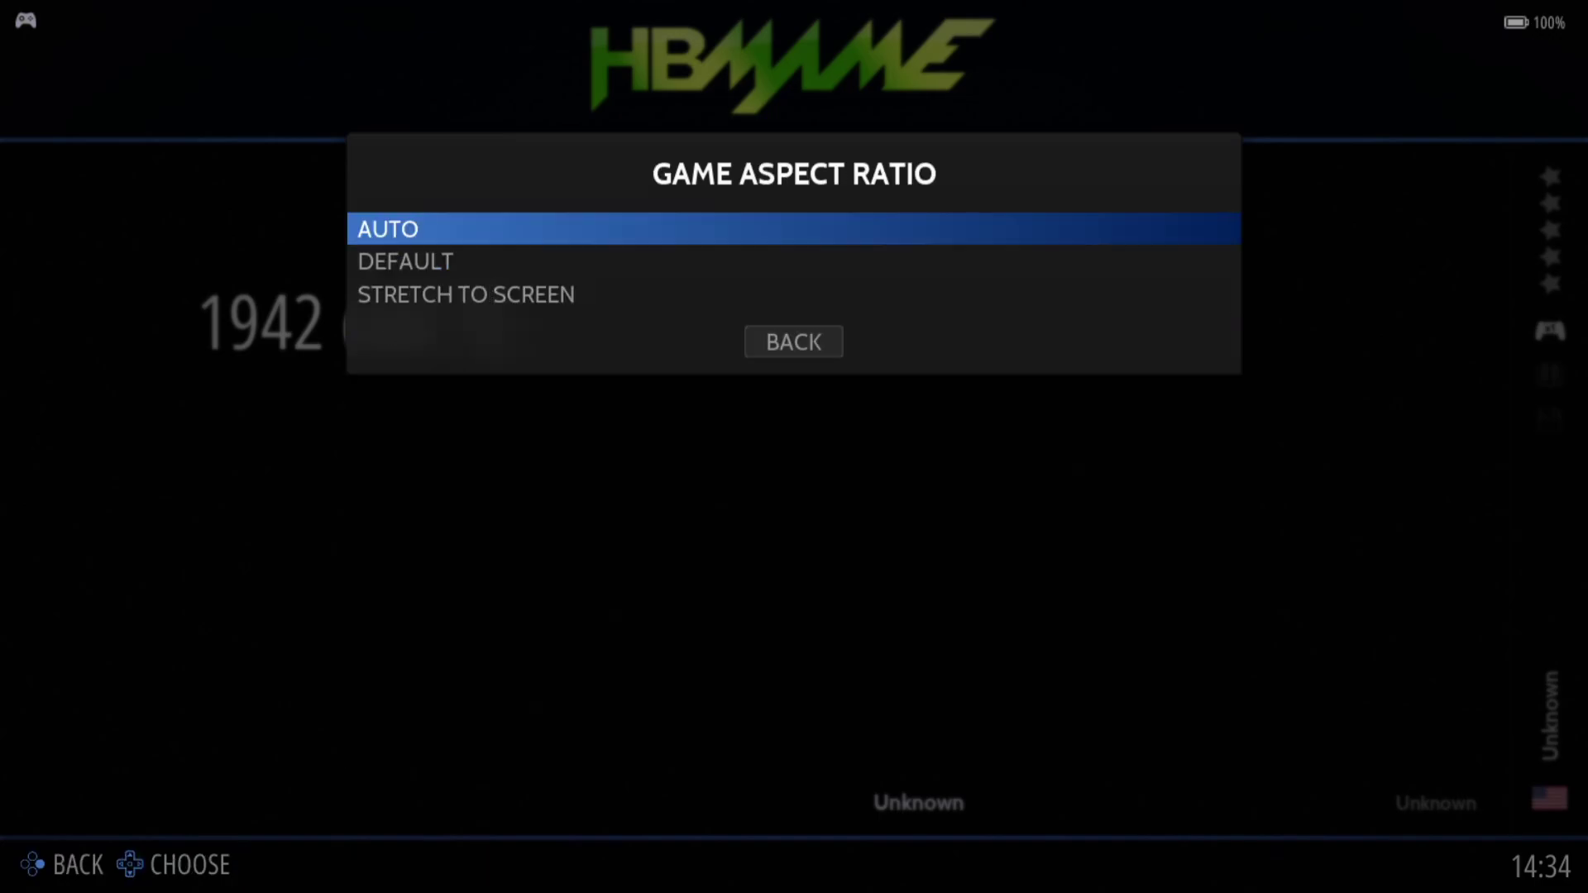
pyautogui.press('Escape')
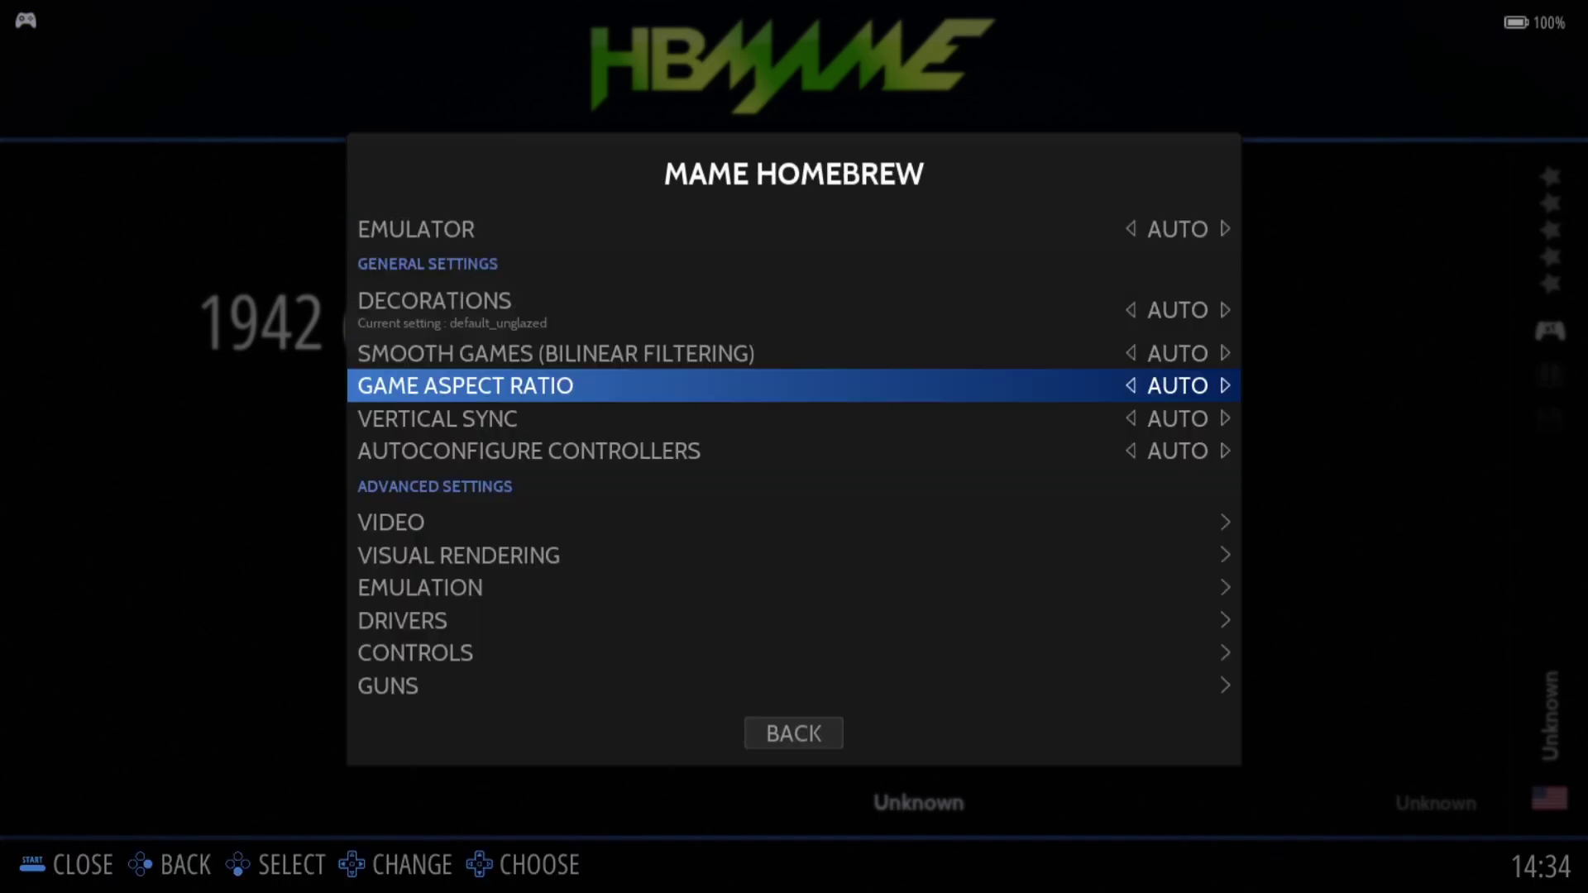
pyautogui.press('Down')
pyautogui.press('Return')
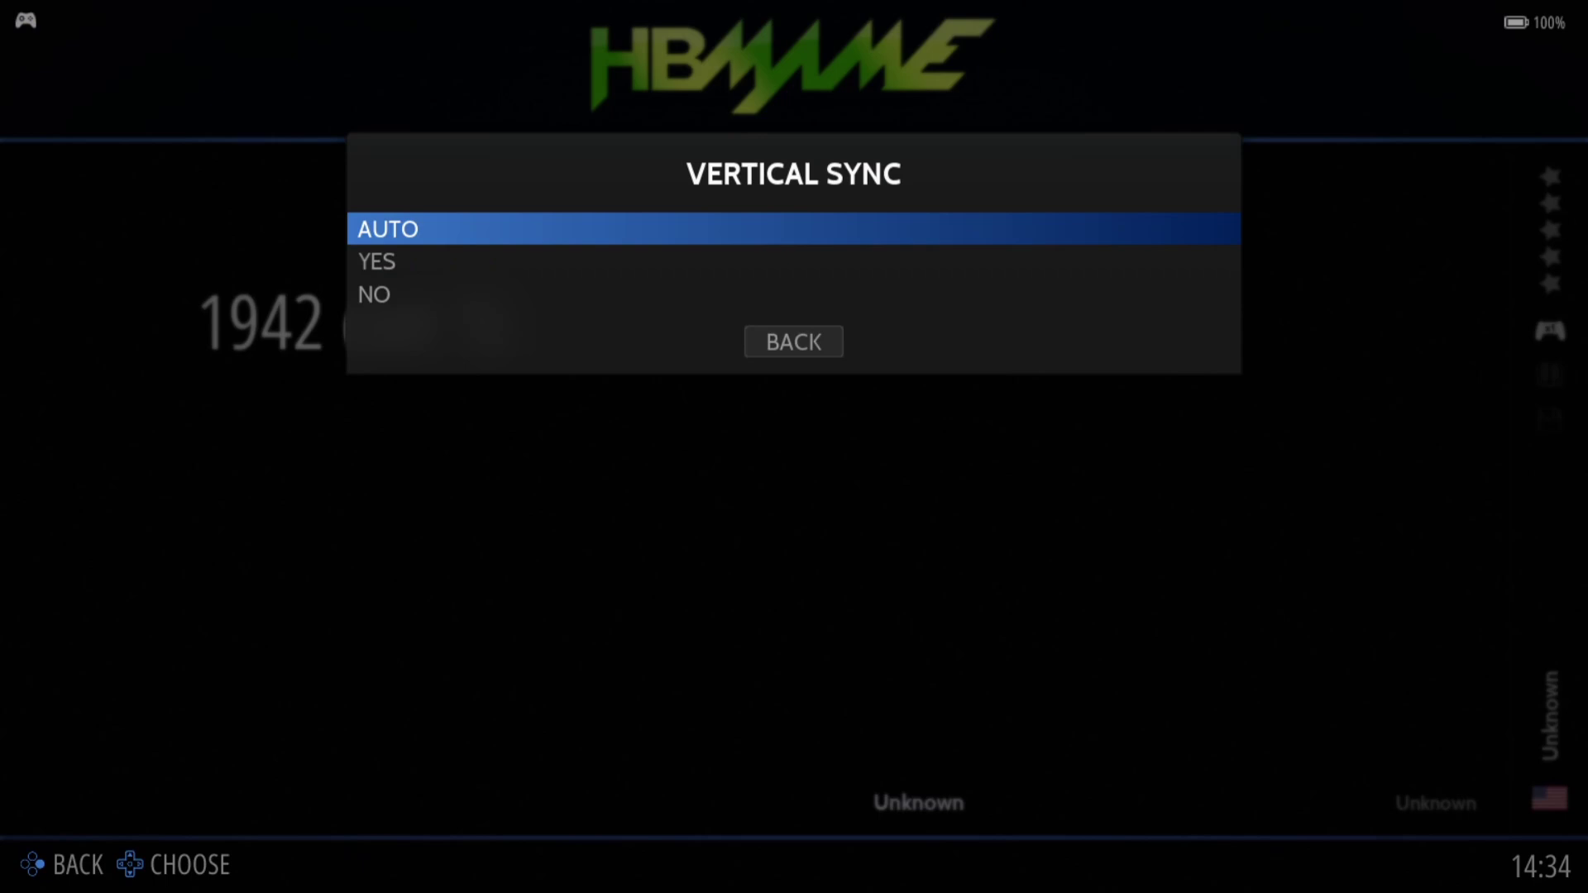
pyautogui.press('Escape')
# - Examine the video driver choices for MAME Homebrew, keep AUTO and close the system options
pyautogui.press('Down')
pyautogui.press('Down')
pyautogui.press('Down')
pyautogui.press('Down')
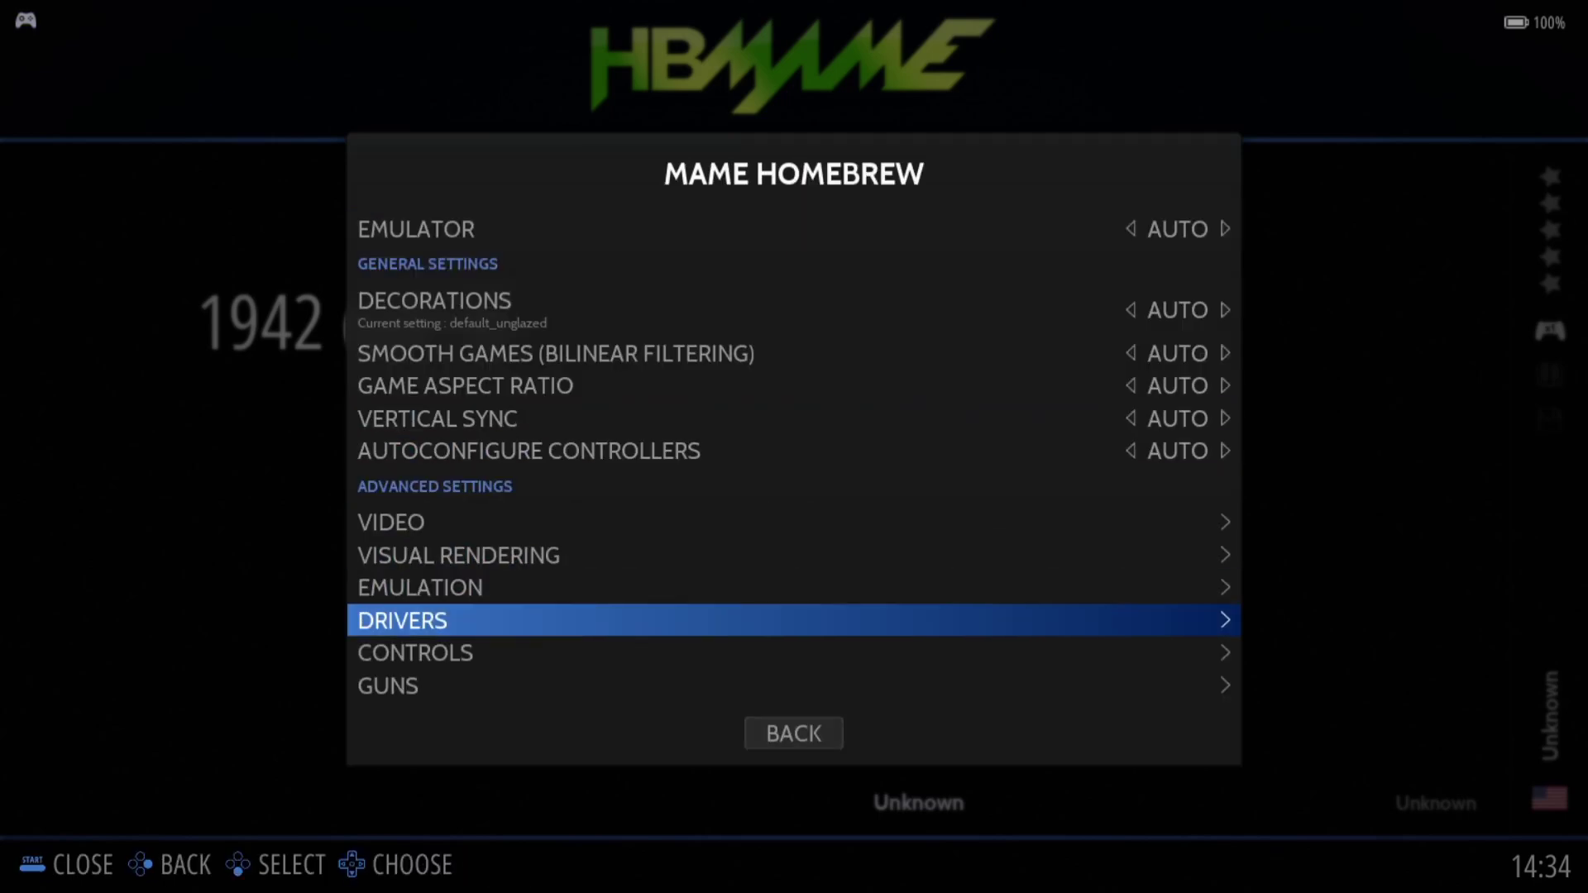
pyautogui.press('Return')
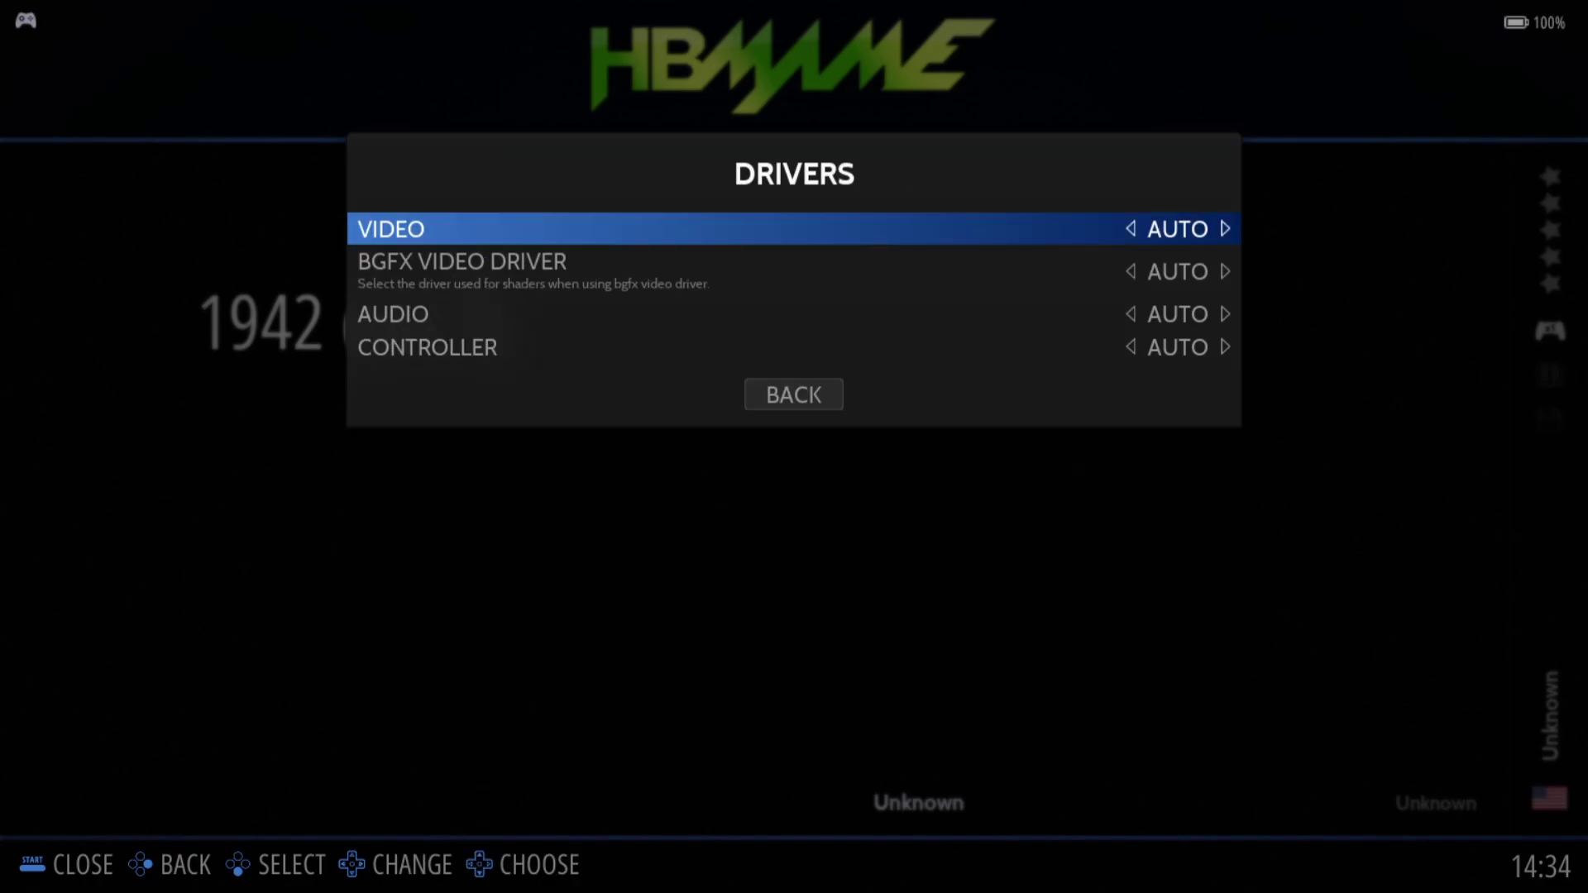
pyautogui.press('Return')
pyautogui.press('Down')
pyautogui.press('Down')
pyautogui.press('Down')
pyautogui.press('Down')
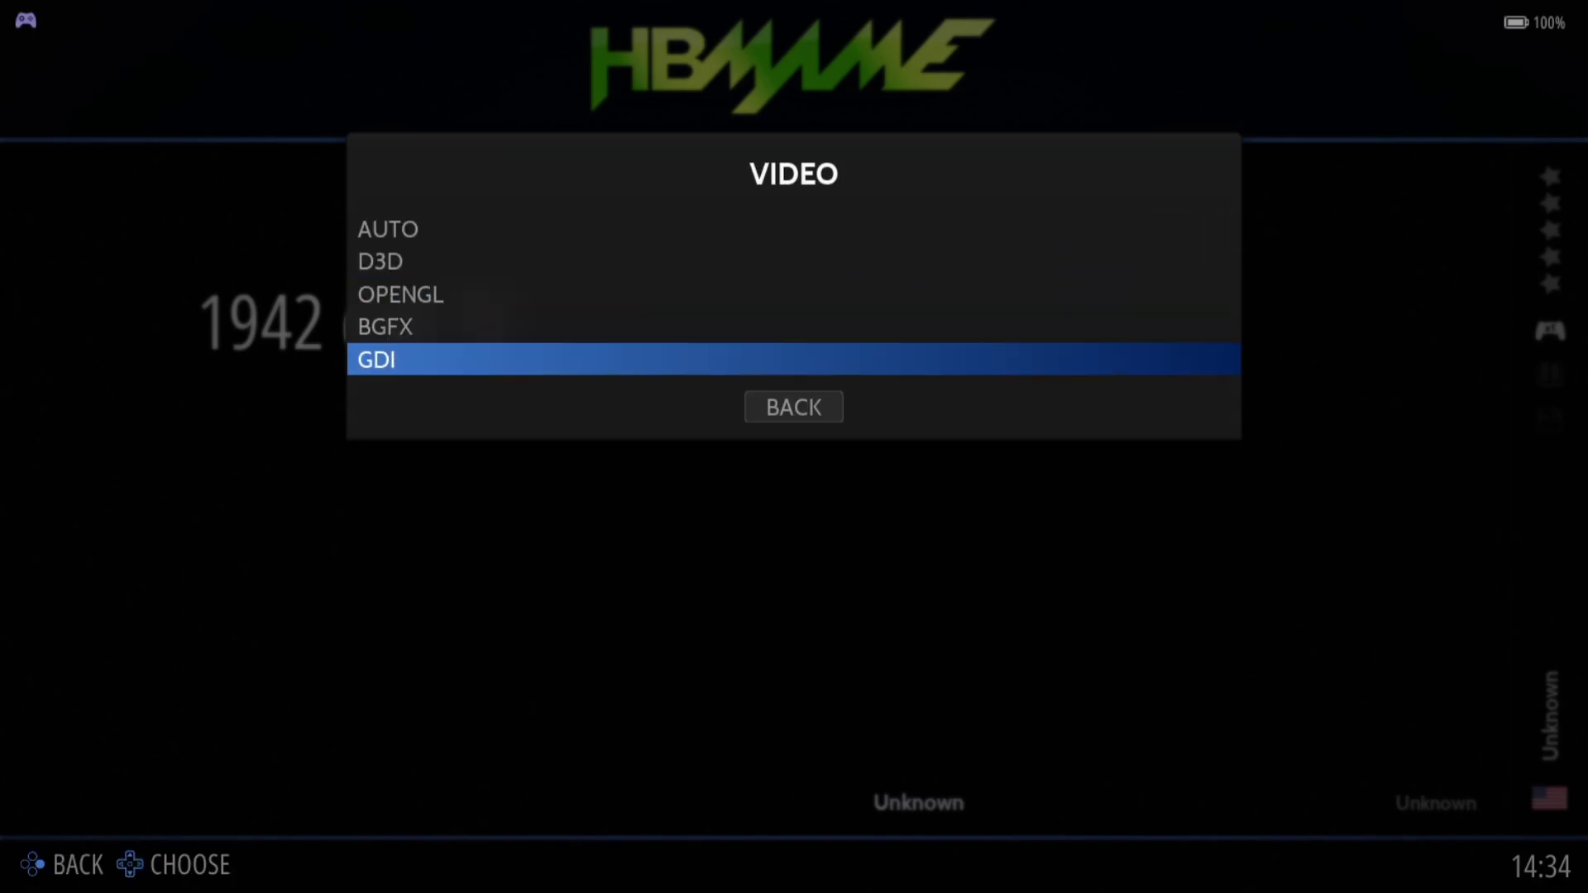
pyautogui.press('Up')
pyautogui.press('Up')
pyautogui.press('Up')
pyautogui.press('Up')
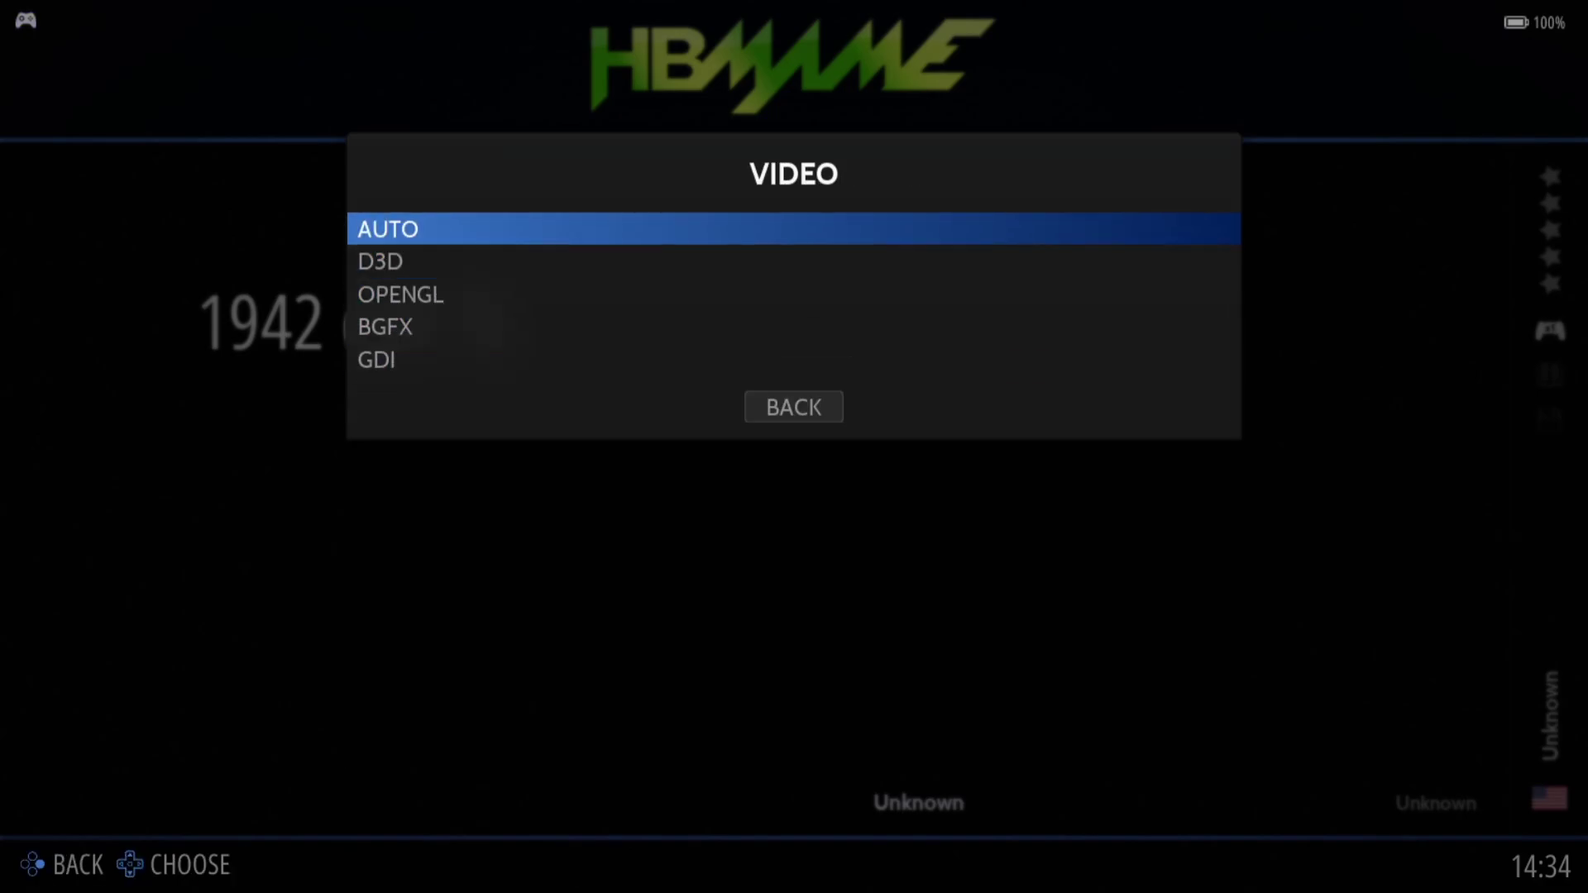
pyautogui.press('Down')
pyautogui.press('Up')
pyautogui.press('Return')
pyautogui.press('Escape')
pyautogui.press('Escape')
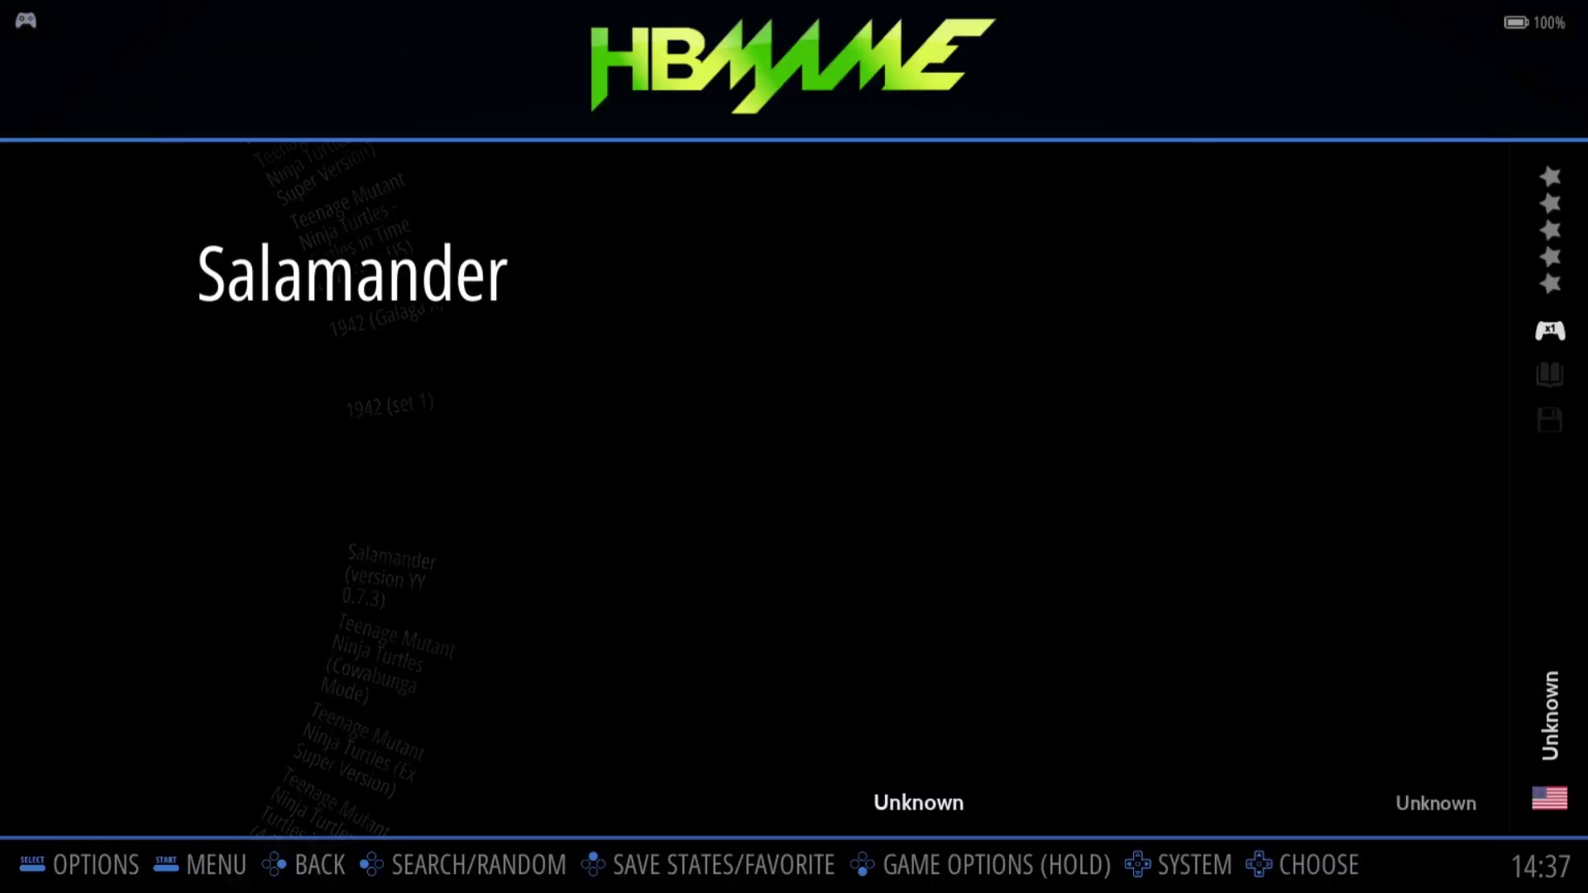
# - Open the scraper, review its settings down to the account details and return to the scraper options
pyautogui.press('F1')
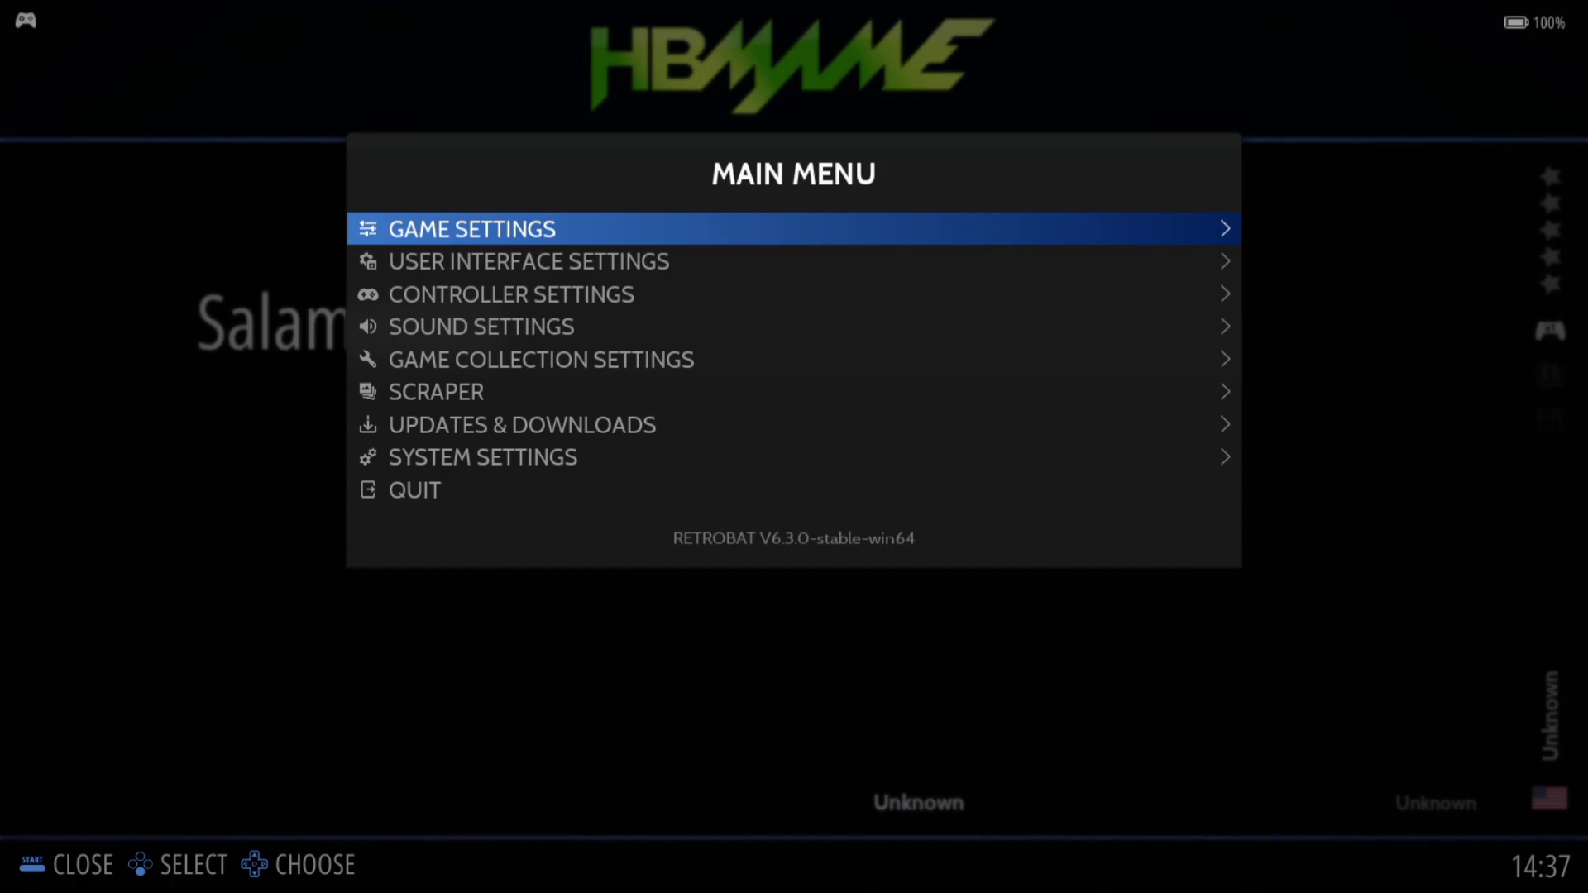
pyautogui.press('Down')
pyautogui.press('Down')
pyautogui.press('Down')
pyautogui.press('Down')
pyautogui.press('Down')
pyautogui.press('Return')
pyautogui.press('Down')
pyautogui.press('Return')
pyautogui.press('Up')
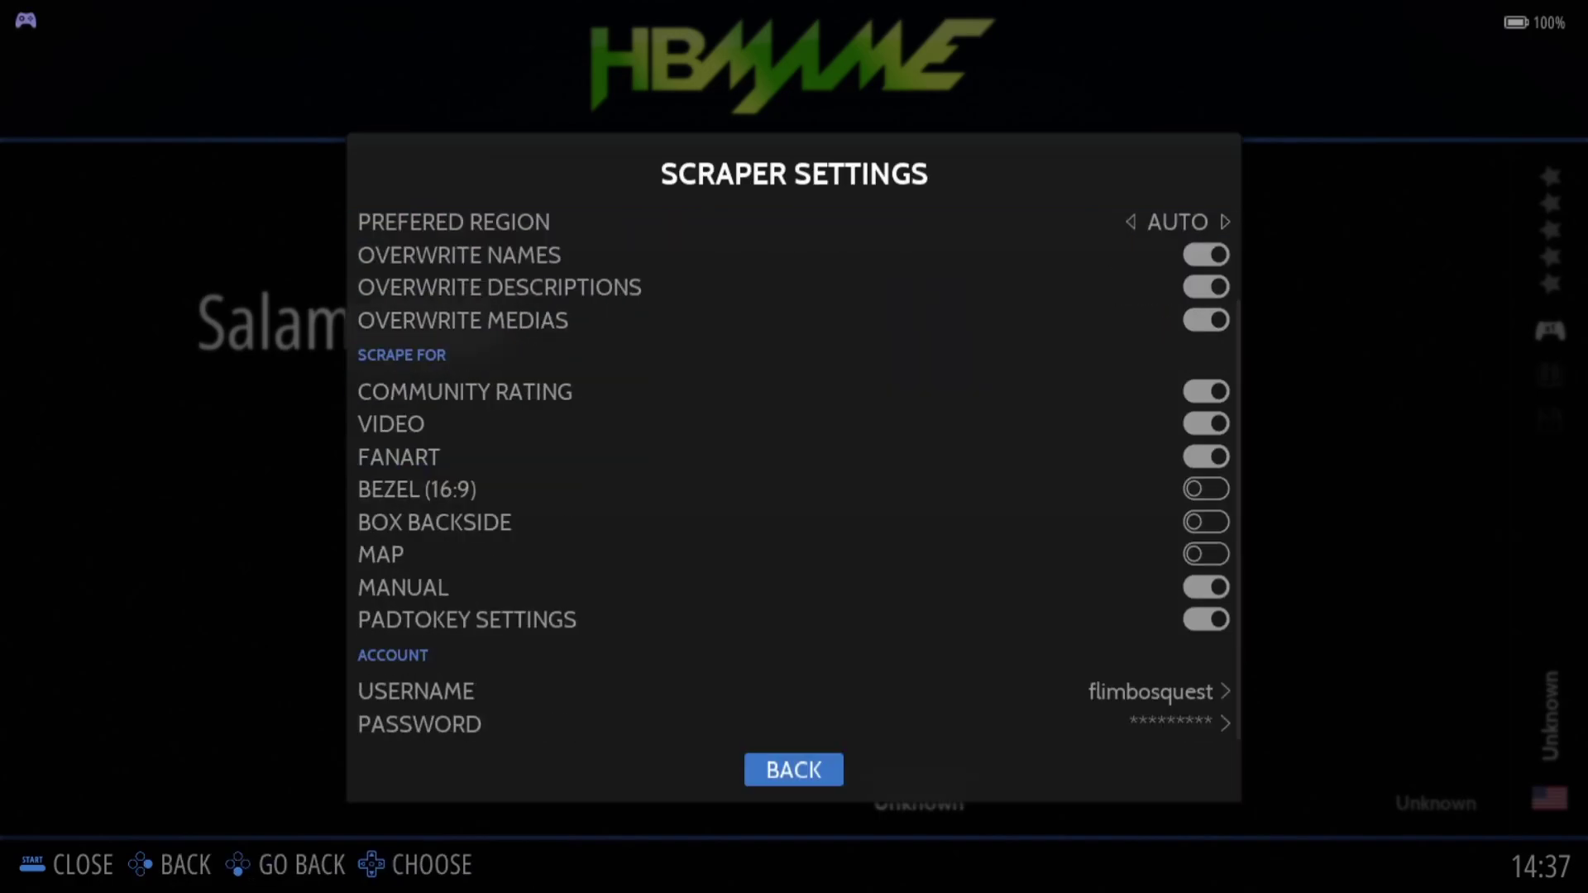
pyautogui.press('Up')
pyautogui.press('BackSpace')
# - Keep only MAME Homebrew among the systems included and start scraping its games from ScreenScraper
pyautogui.press('Up')
pyautogui.press('Up')
pyautogui.press('Up')
pyautogui.press('Return')
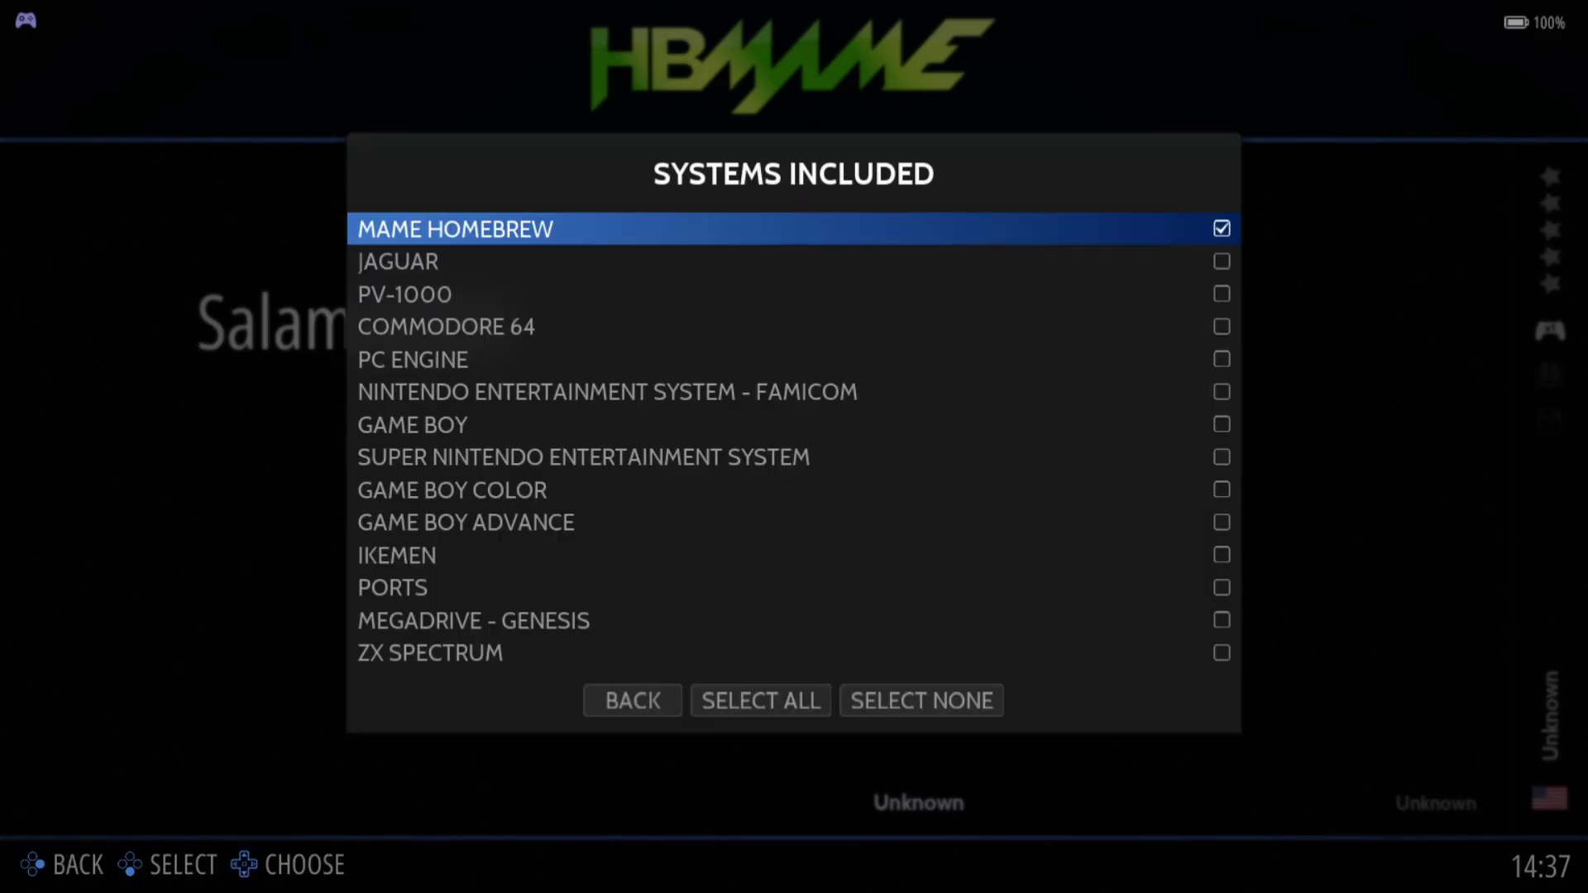
pyautogui.press('Down')
pyautogui.press('Up')
pyautogui.press('Up')
pyautogui.press('Return')
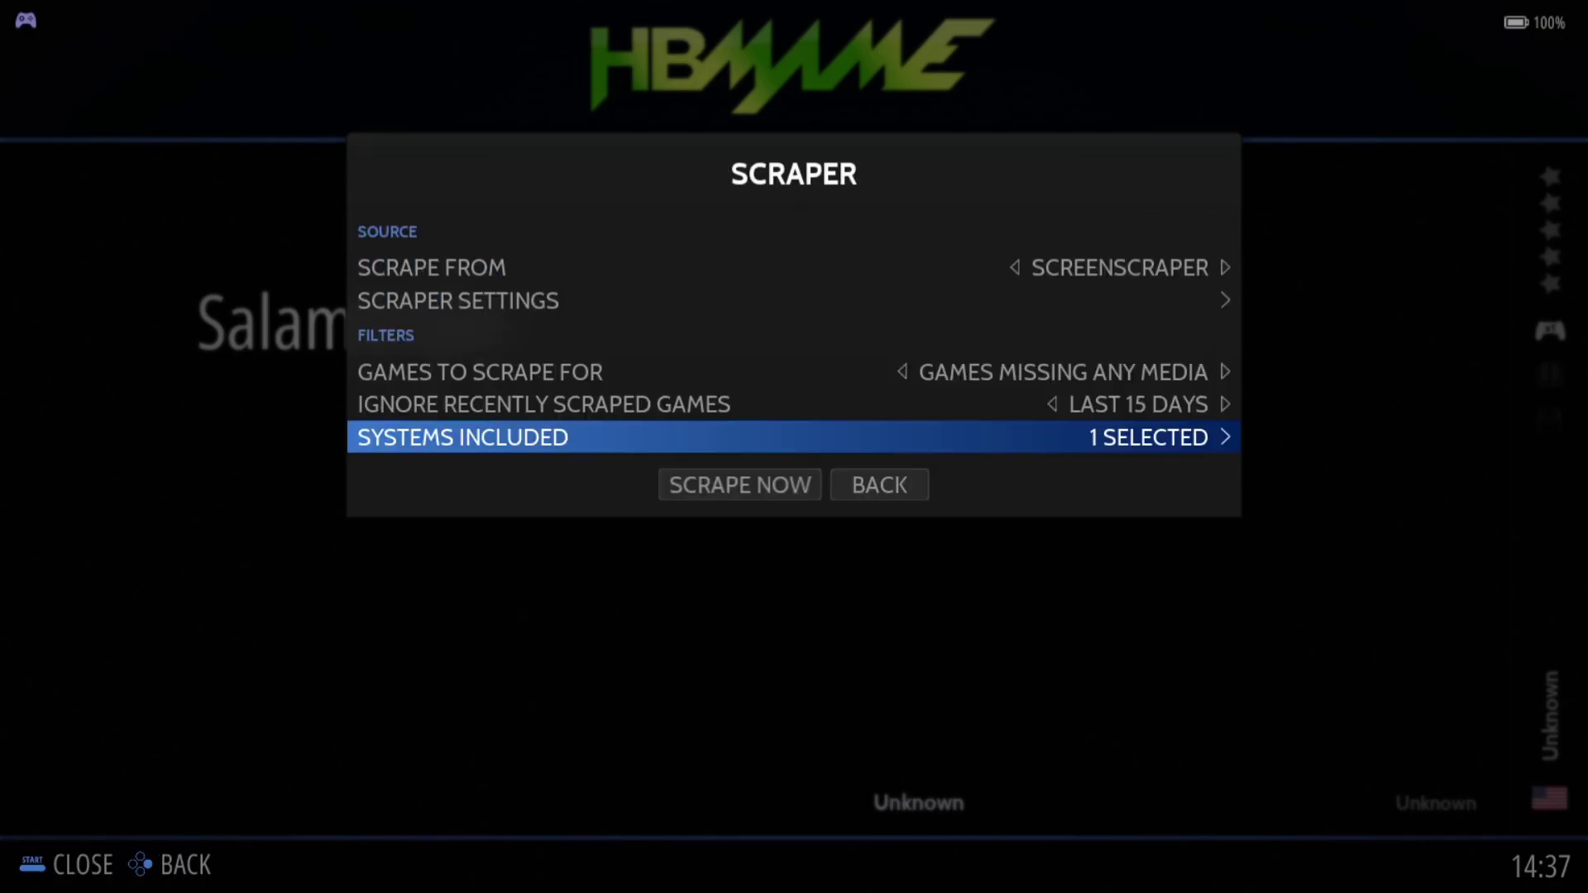
pyautogui.press('Down')
pyautogui.press('Return')
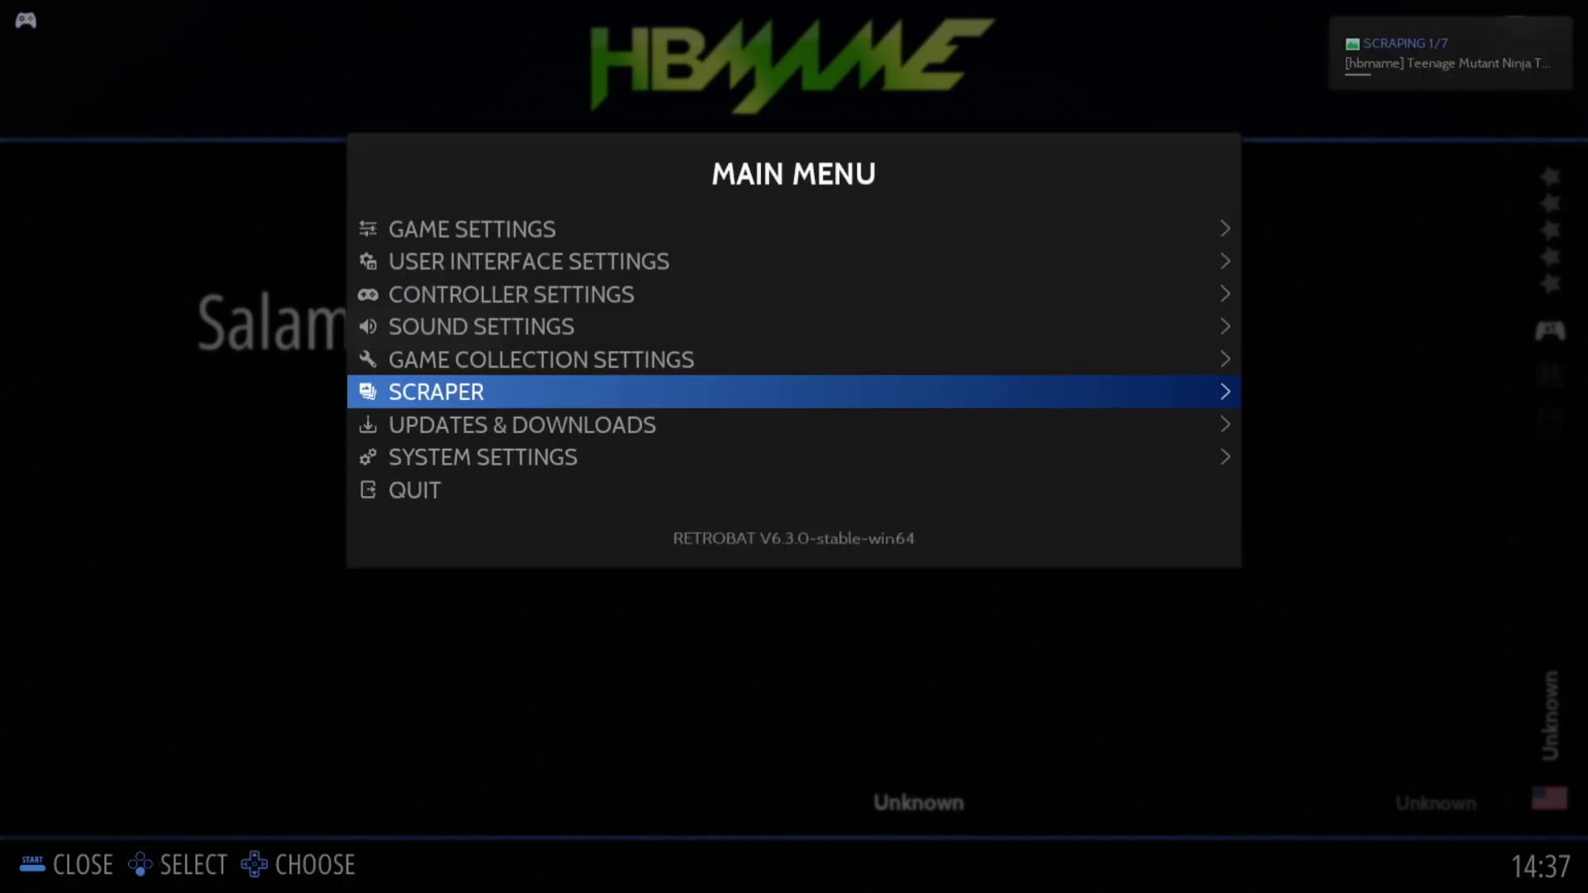
# - Update the gamelists from the game settings and confirm, so the scraped HBMAME data is applied
pyautogui.press('Up')
pyautogui.press('Up')
pyautogui.press('Up')
pyautogui.press('Up')
pyautogui.press('Up')
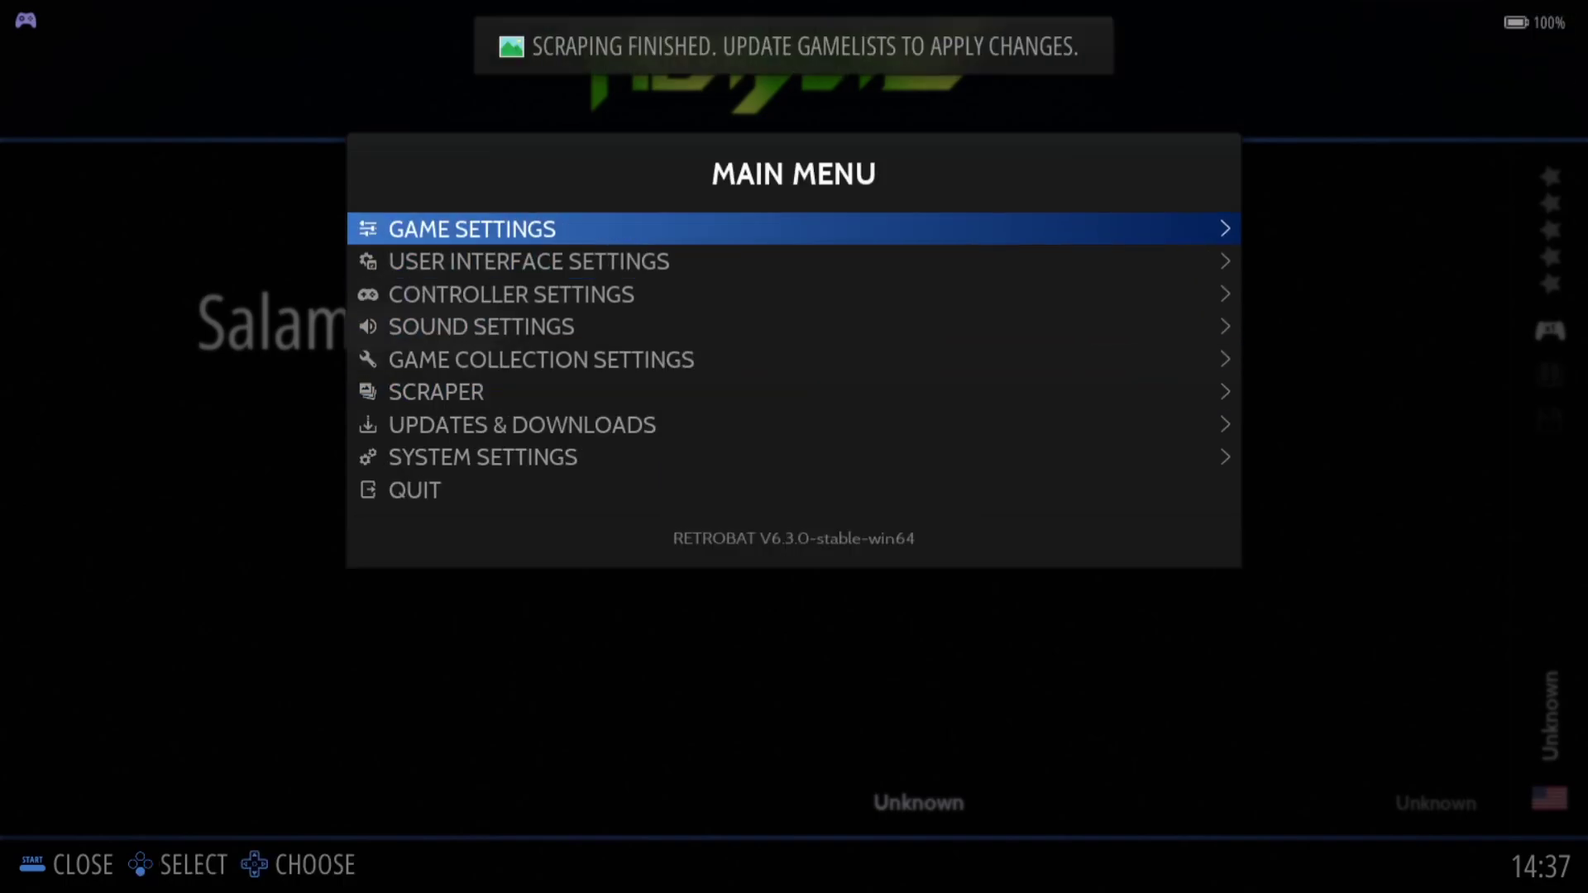
pyautogui.press('Return')
pyautogui.press('Return')
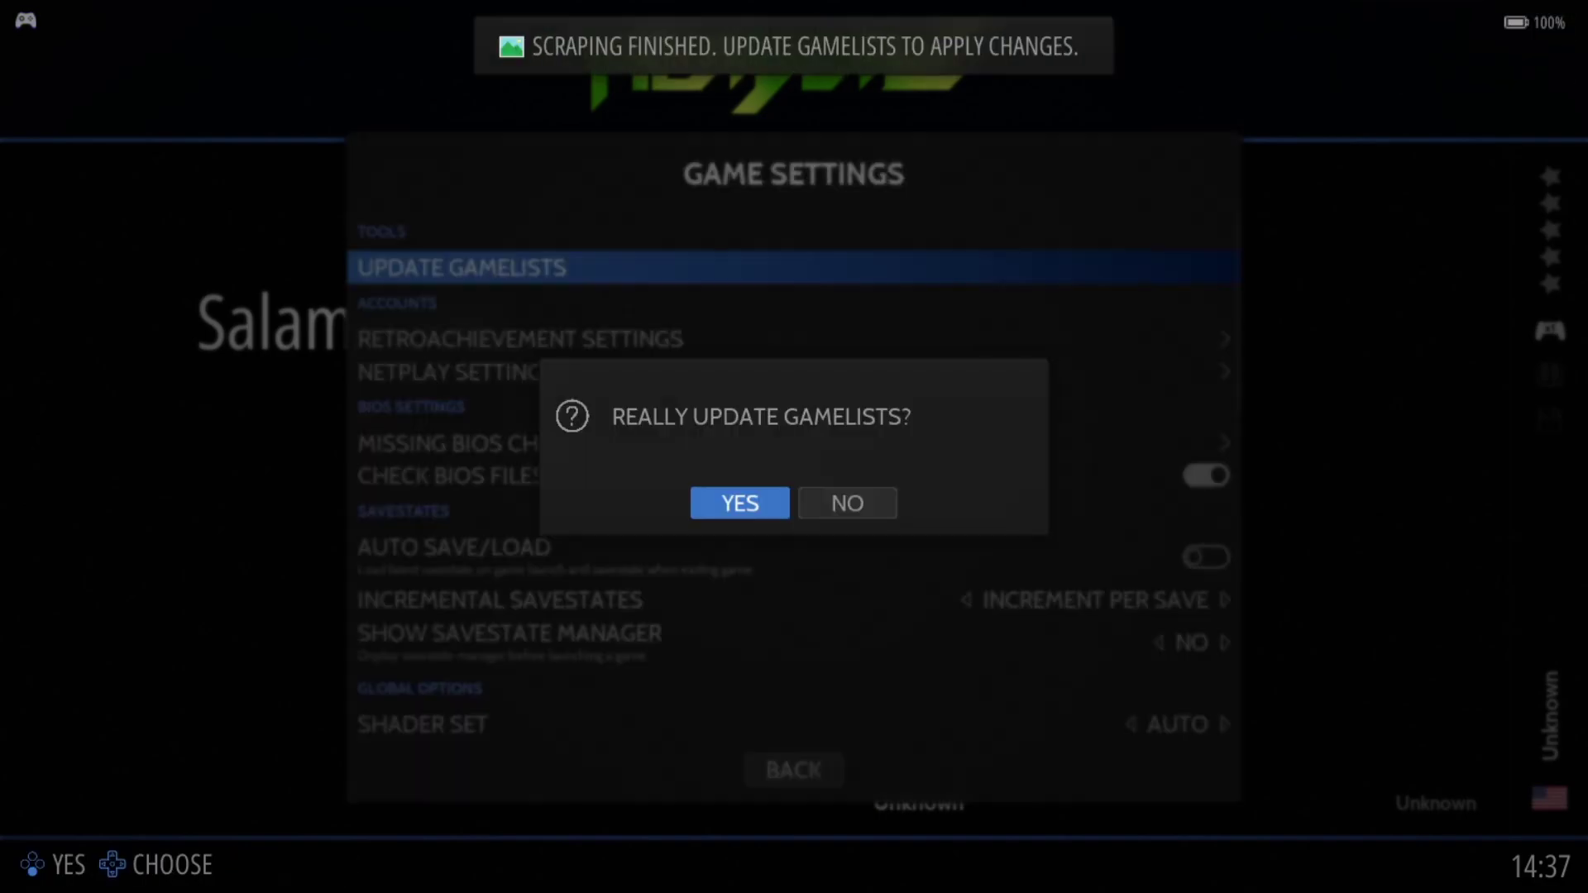
pyautogui.press('Return')
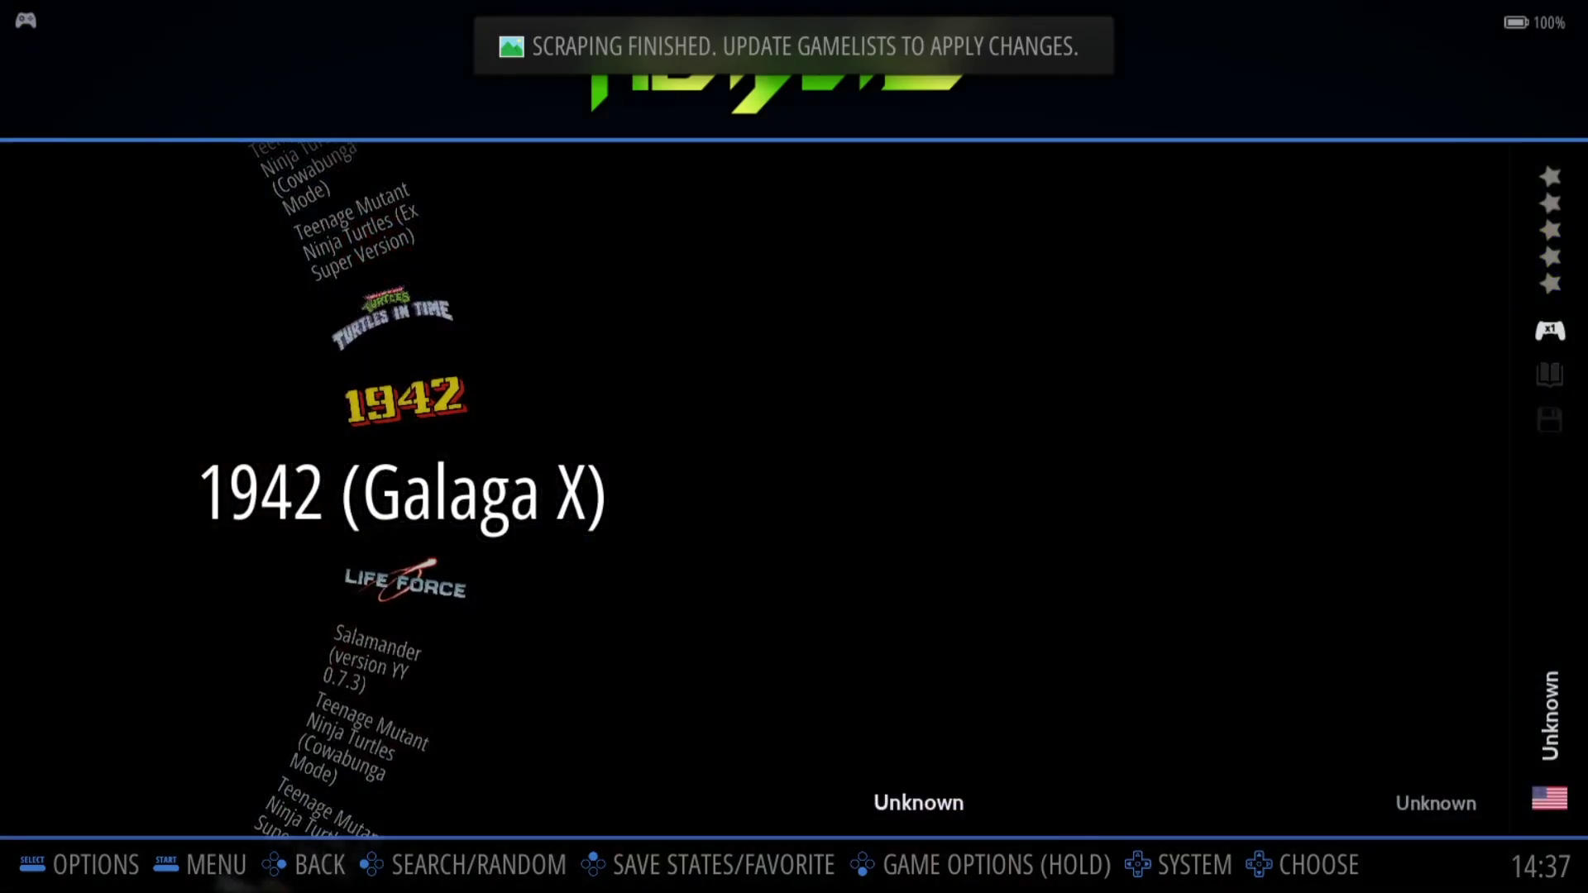
# - Look through the HBMAME game list to check which games have artwork, ending on Teenage Mutant Ninja Turtles (Cowabunga Mode)
pyautogui.press('Down')
pyautogui.press('Up')
pyautogui.press('Up')
pyautogui.press('Up')
pyautogui.press('Up')
pyautogui.press('Up')
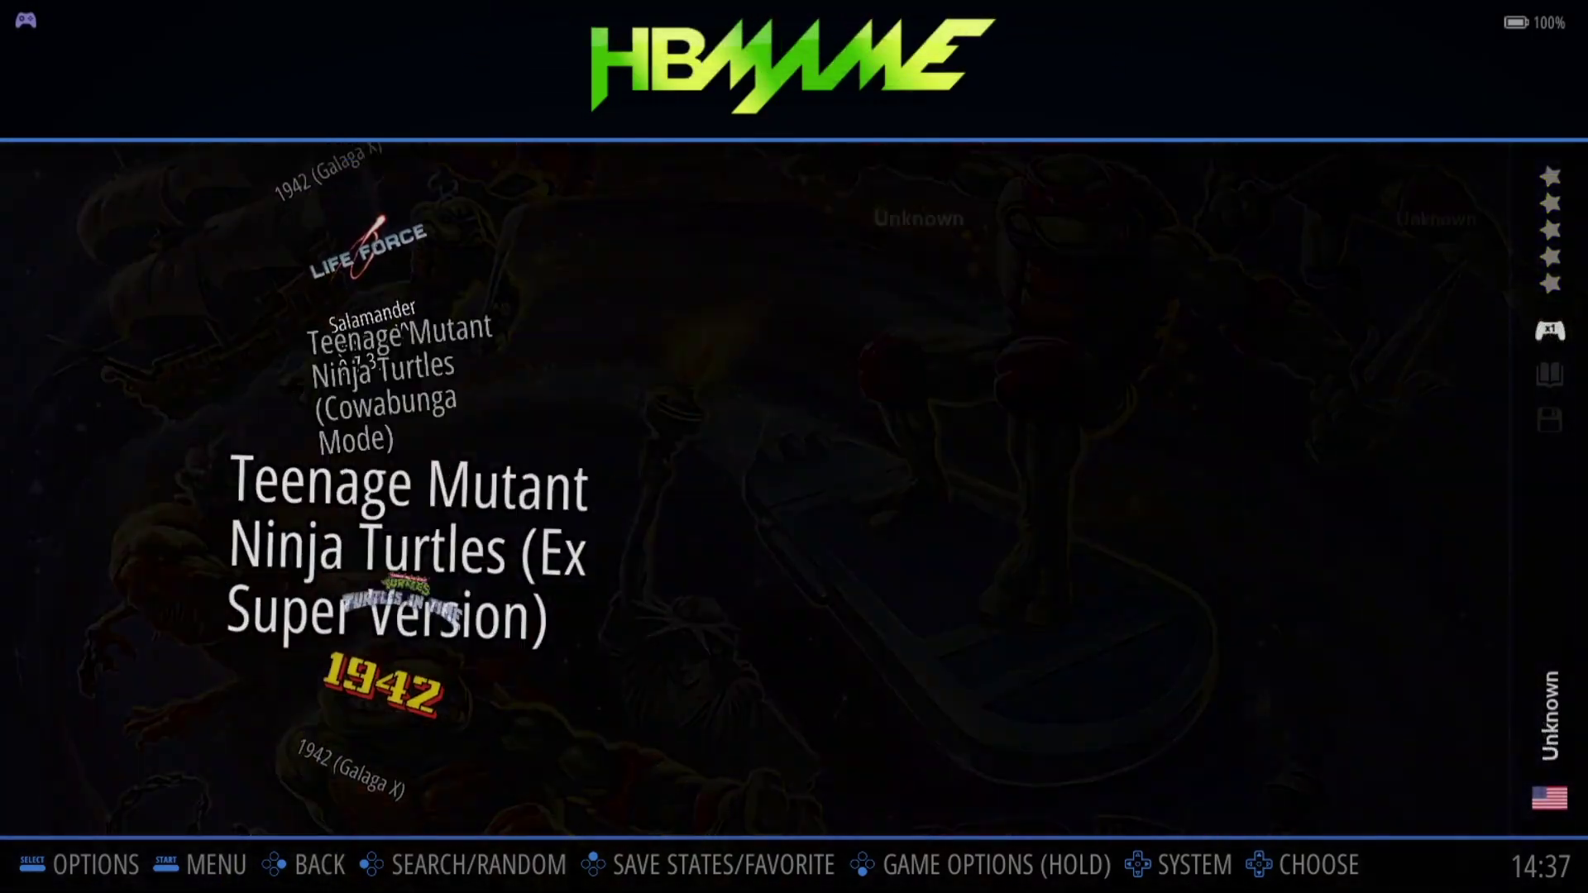
pyautogui.press('Down')
pyautogui.press('Up')
pyautogui.press('Up')
pyautogui.press('Down')
pyautogui.press('Down')
pyautogui.press('Up')
pyautogui.press('Up')
pyautogui.press('Down')
pyautogui.press('Down')
pyautogui.press('Up')
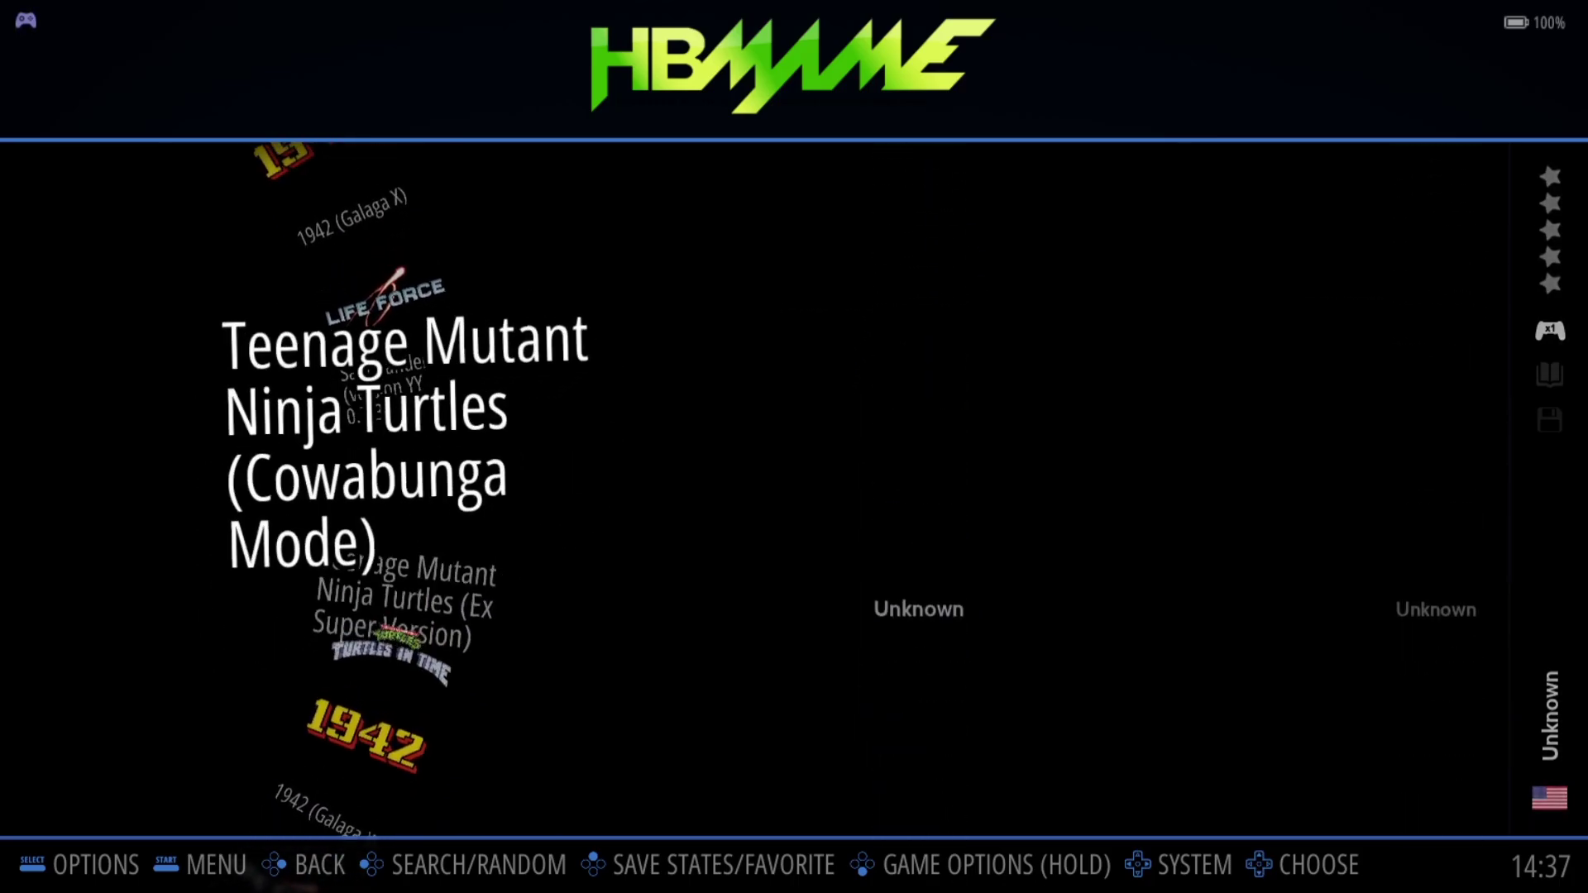
# - Open the game options of Teenage Mutant Ninja Turtles (Cowabunga Mode) and start an individual scrape for it
pyautogui.press('Return')
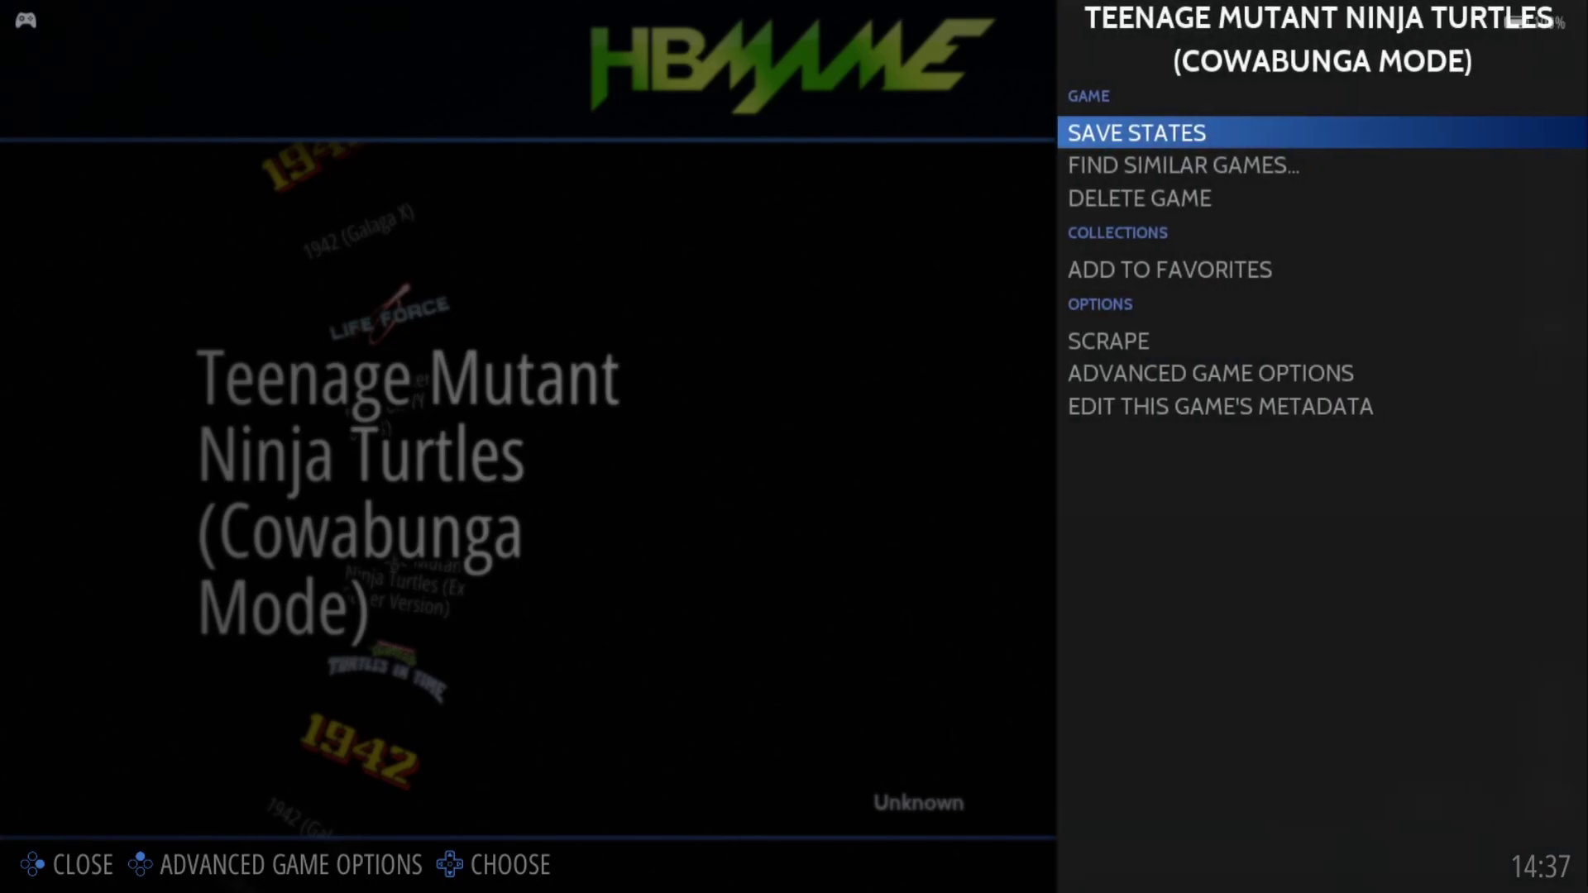
pyautogui.press('Up')
pyautogui.press('Up')
pyautogui.press('Up')
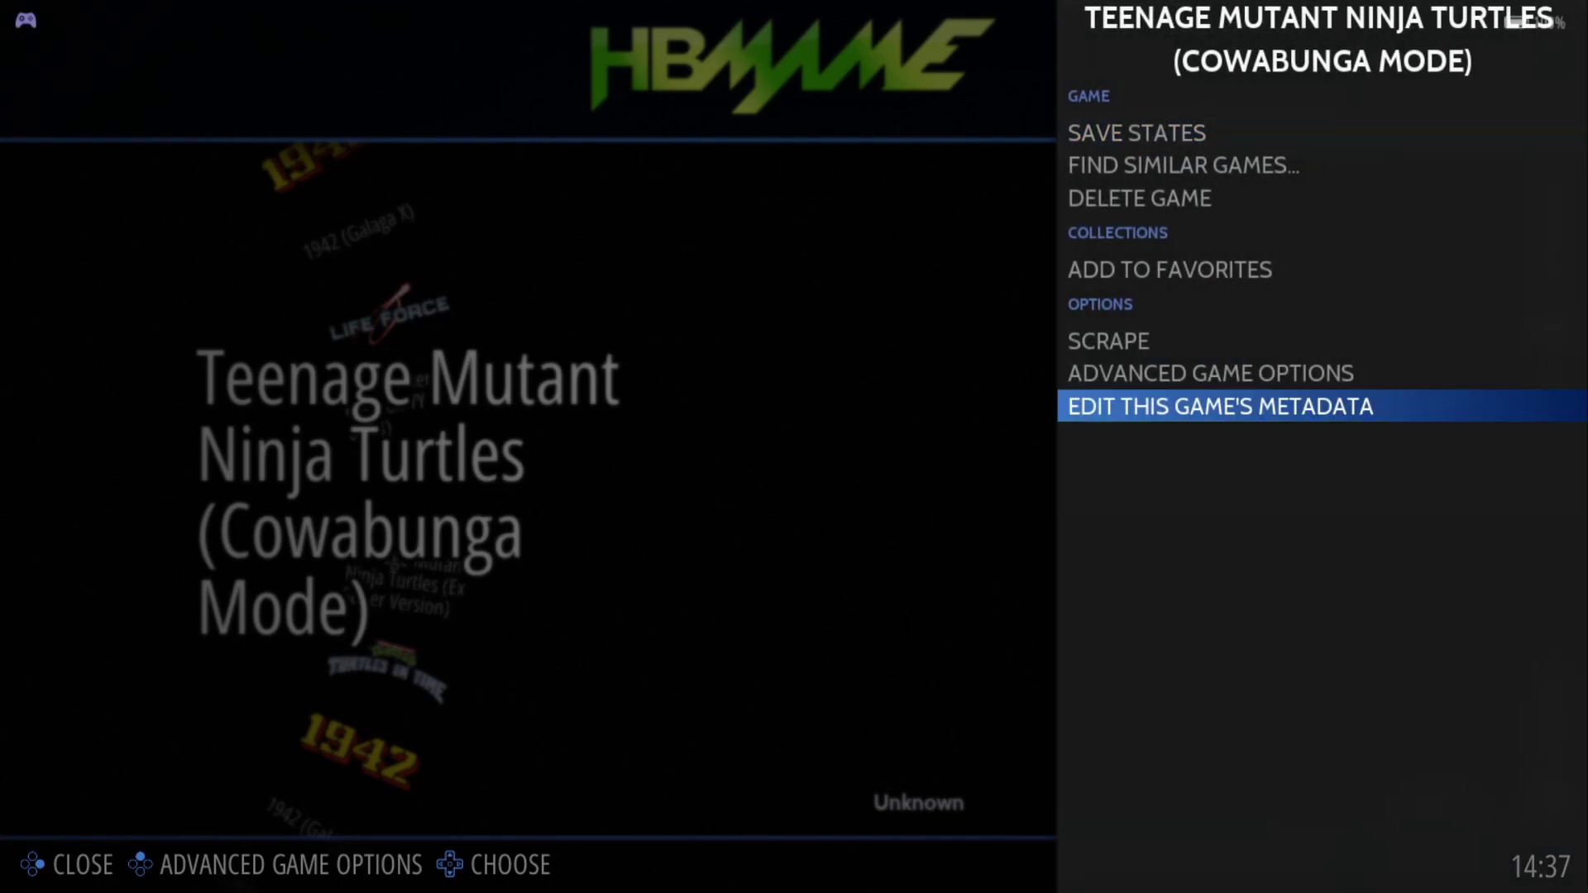
pyautogui.press('Return')
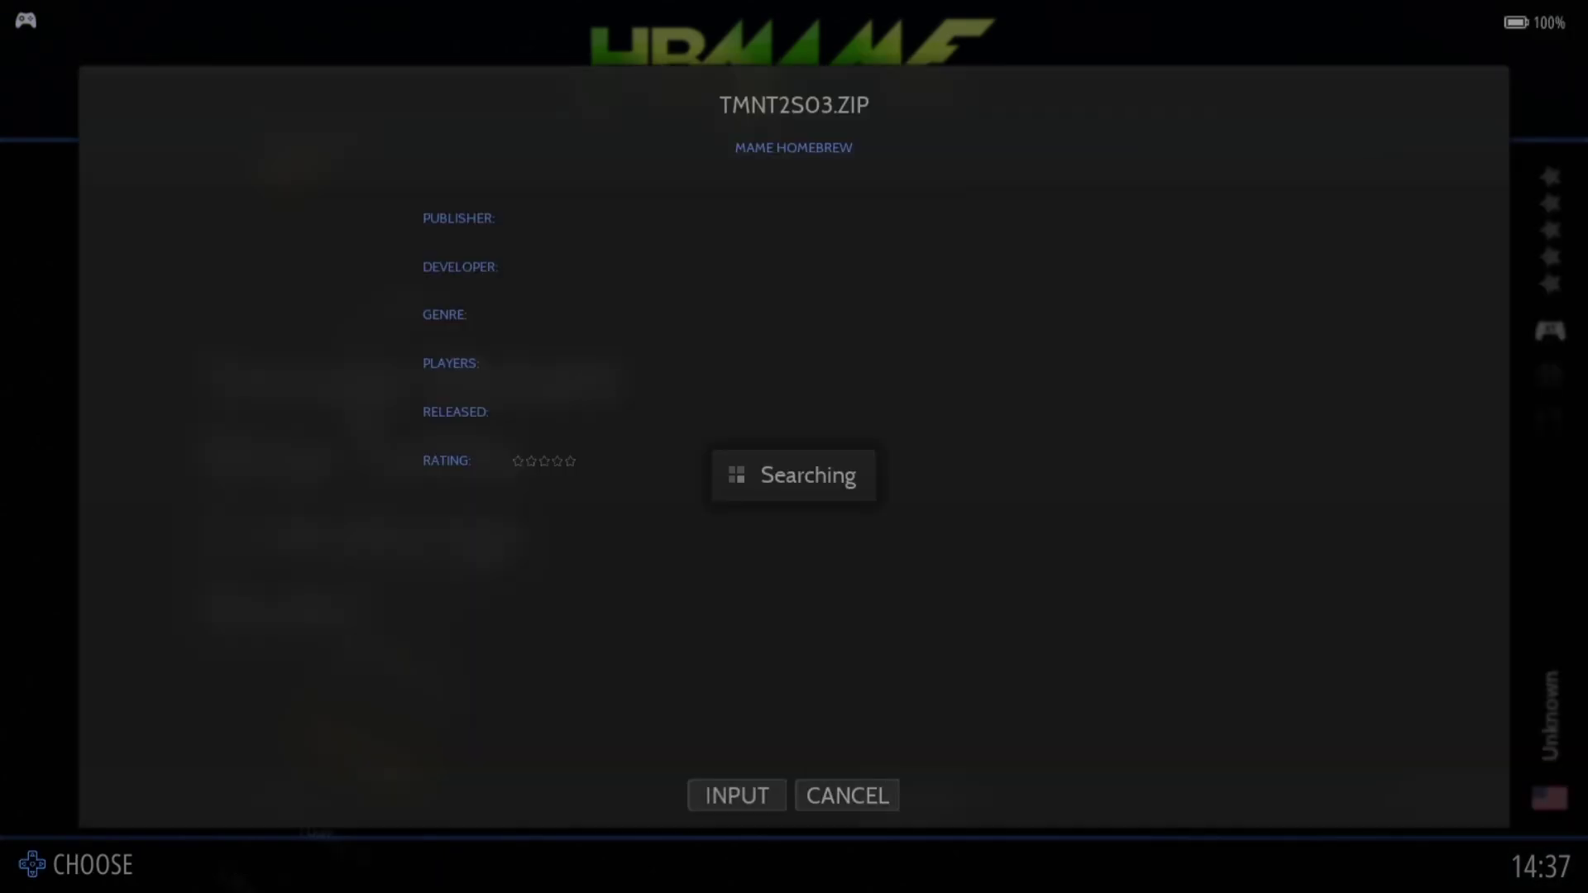
# - Compare the TheGamesDB matches for tmnt2so3.zip and accept the Arcade1Up Teenage Mutant Ninja Turtles: Turtles in Time entry
pyautogui.press('Down')
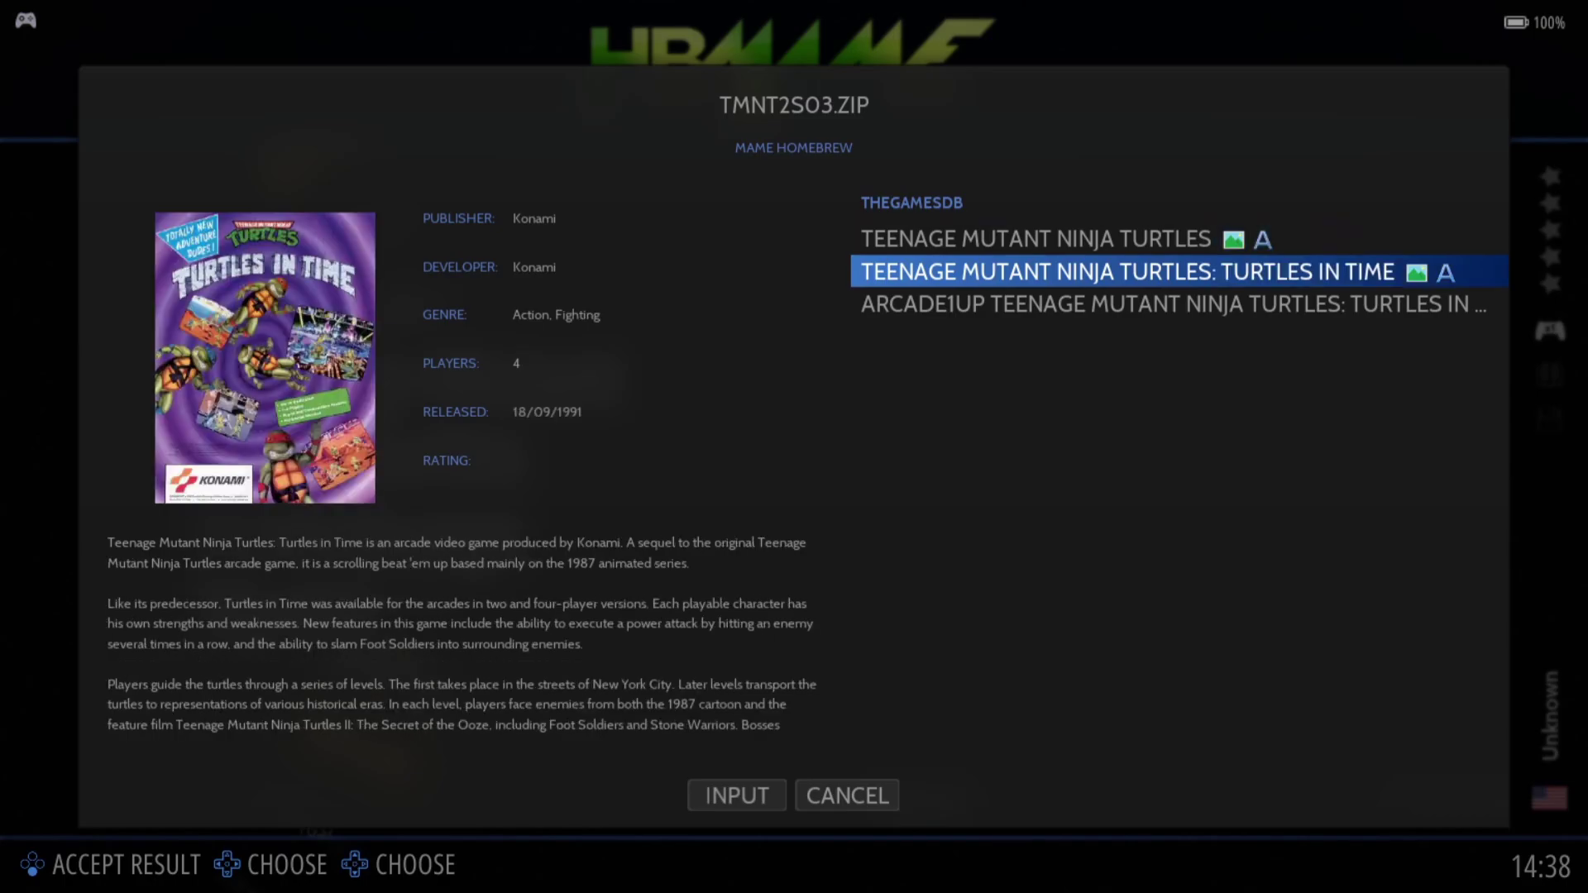
pyautogui.press('Down')
pyautogui.press('Up')
pyautogui.press('Up')
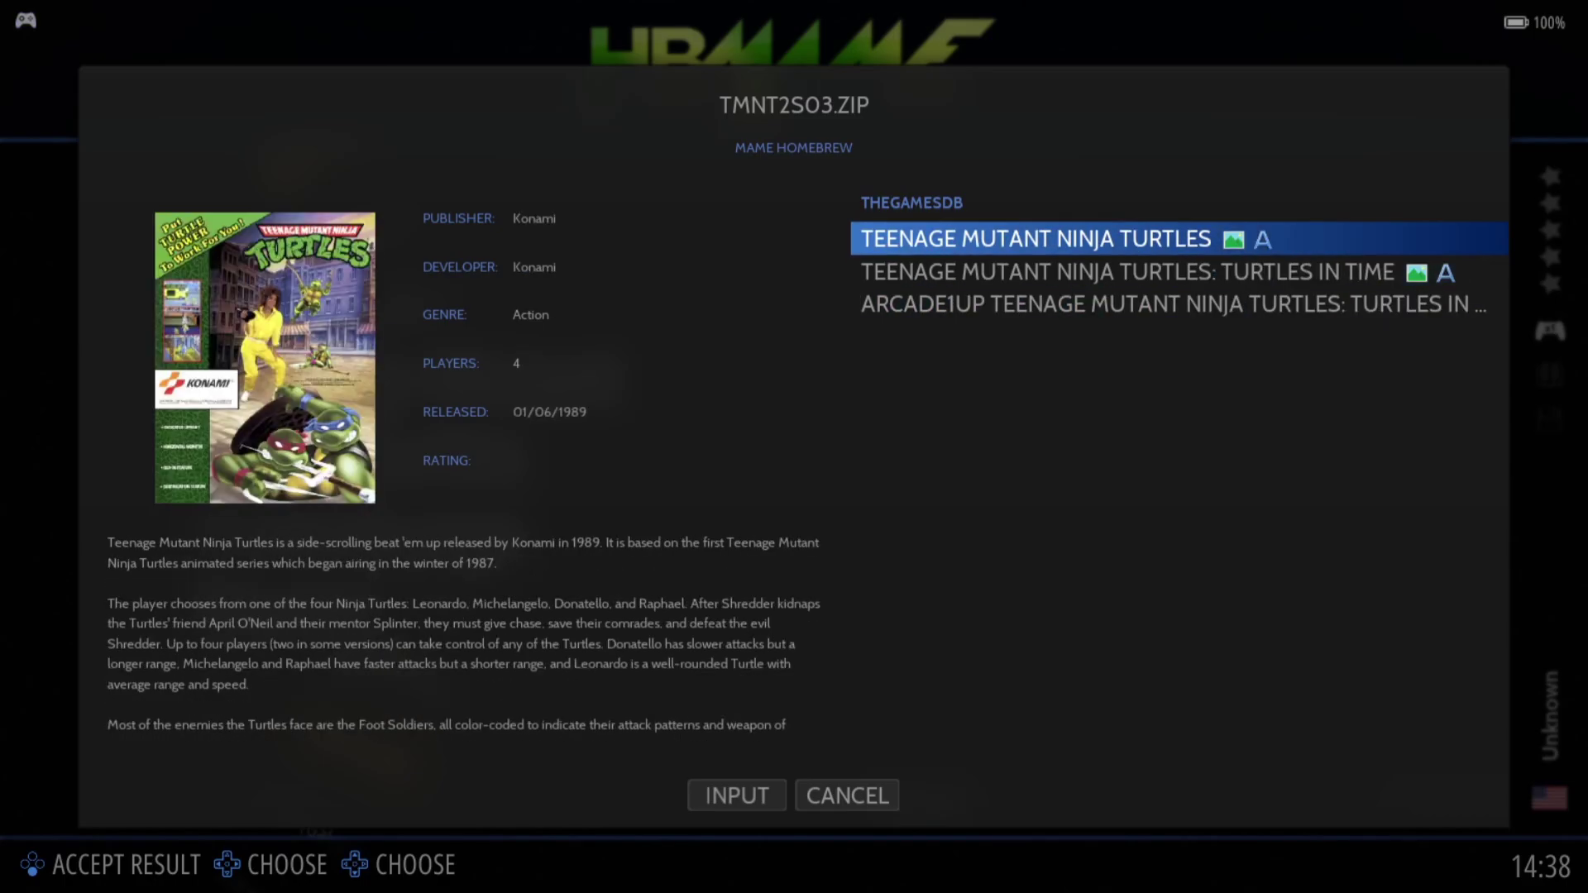
pyautogui.press('Down')
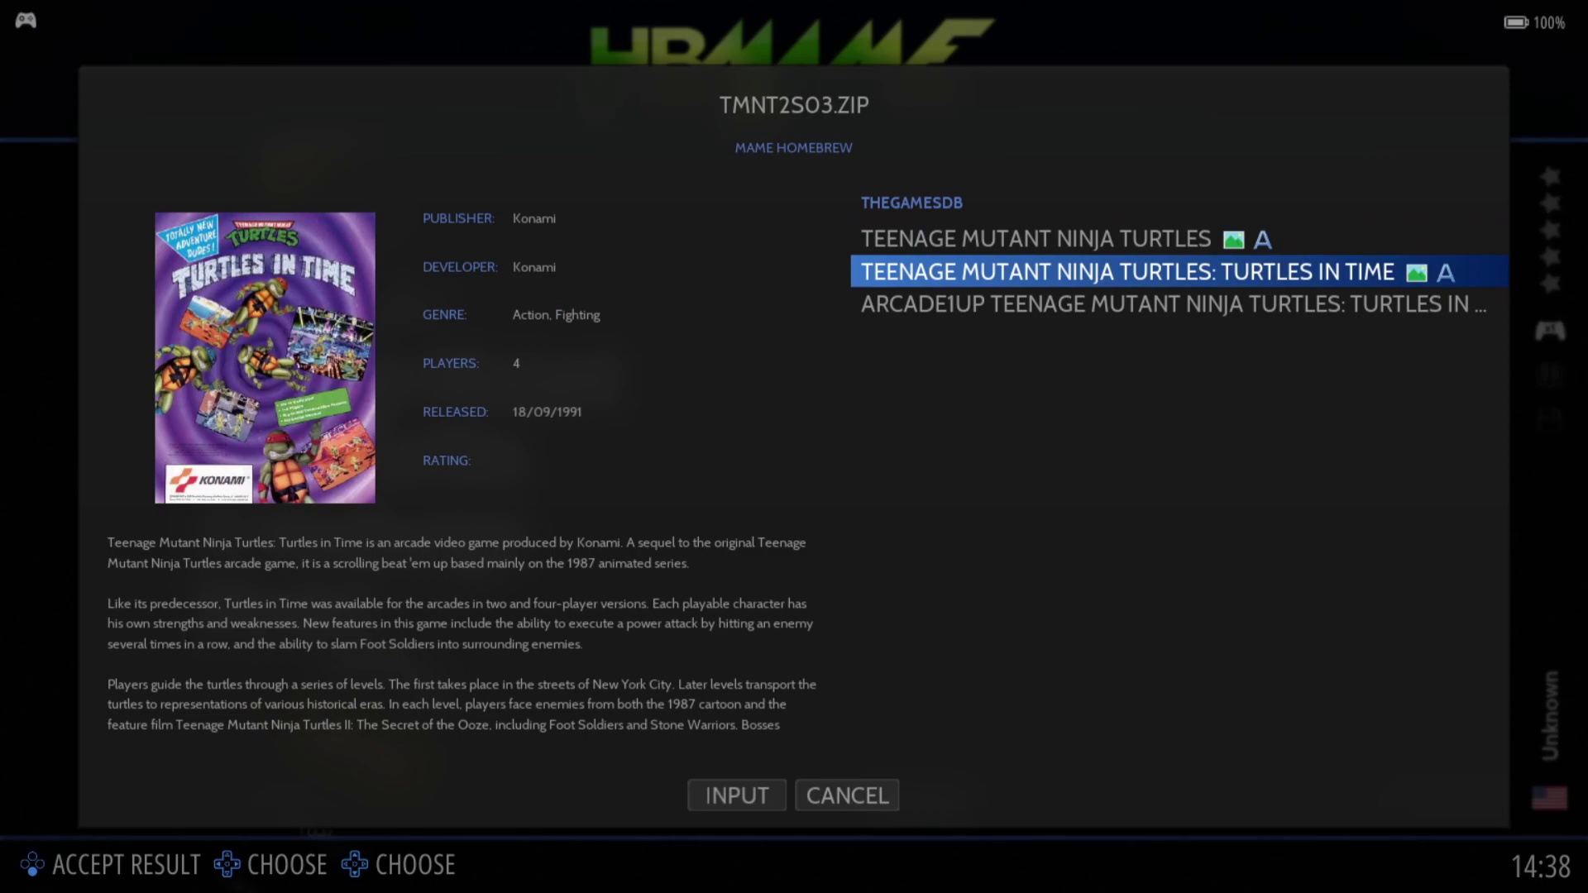
pyautogui.press('Down')
pyautogui.press('Return')
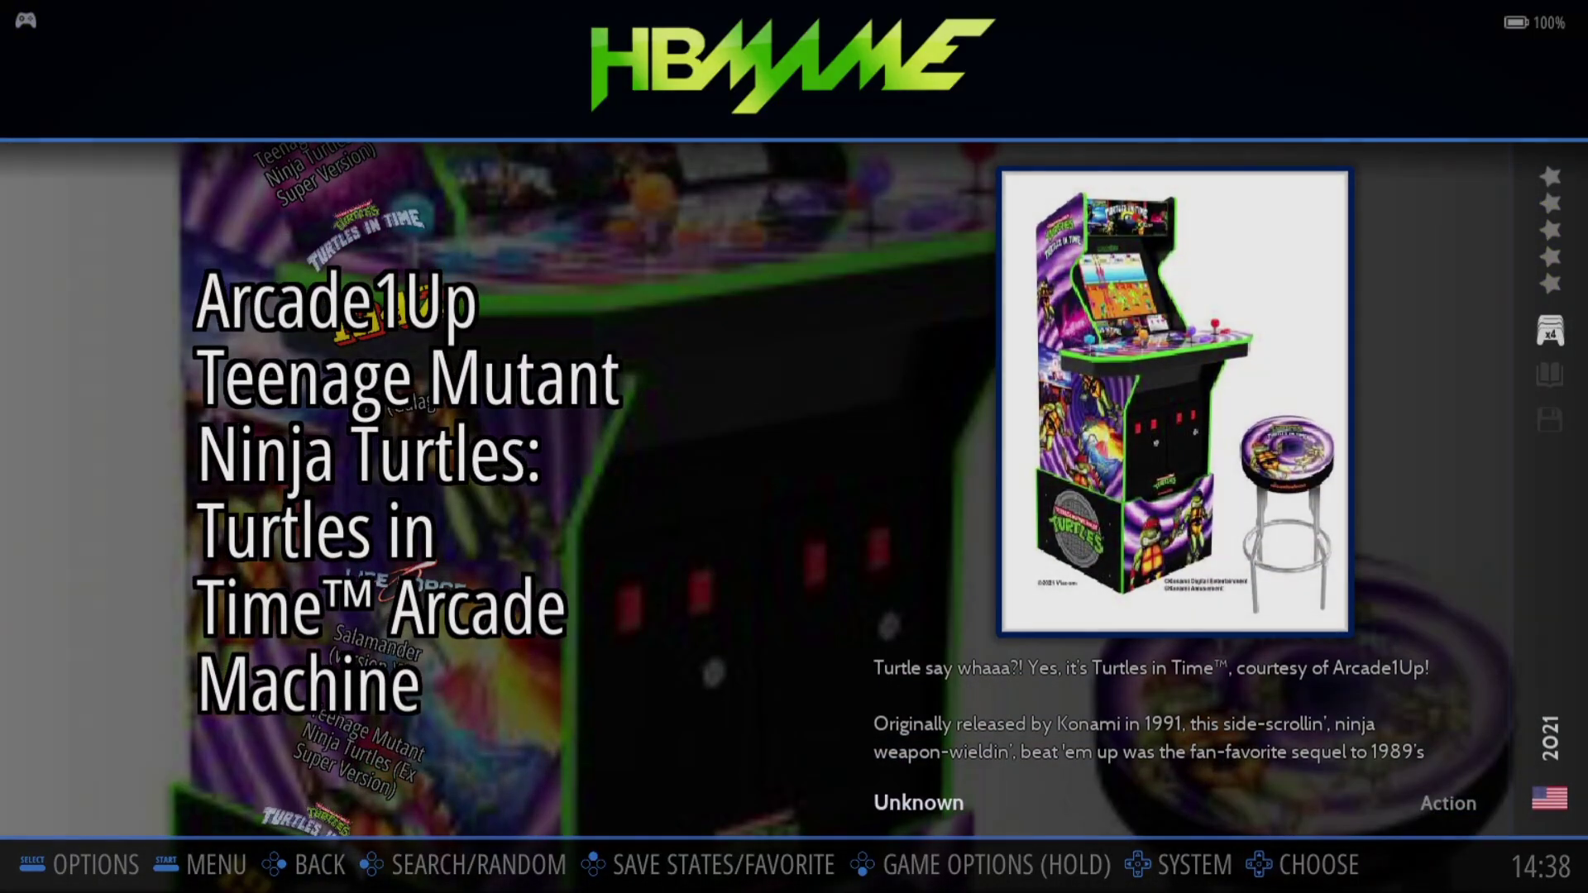